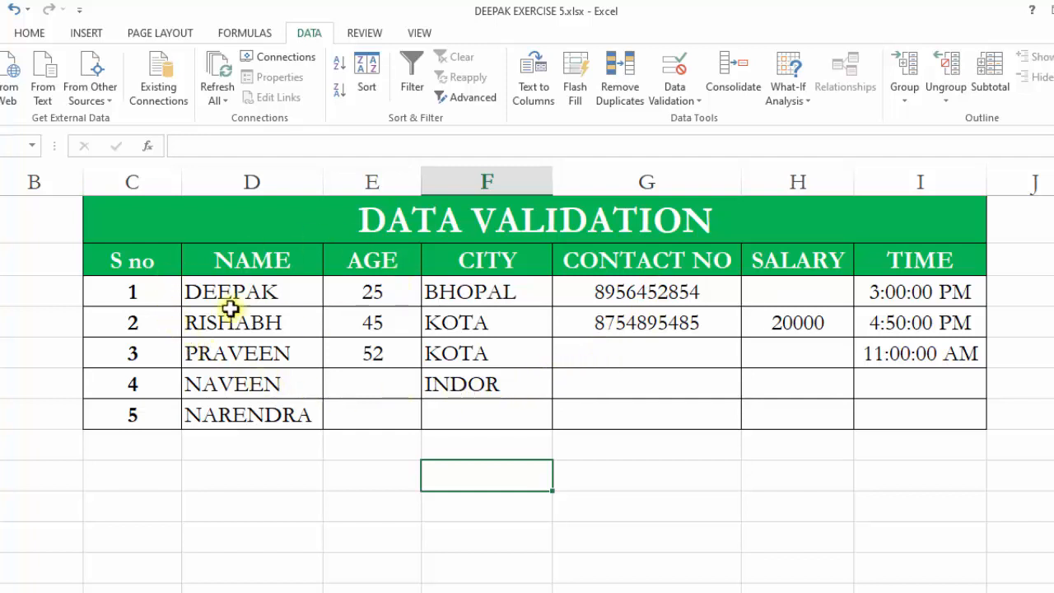
drag(159, 261, 903, 418)
click(522, 510)
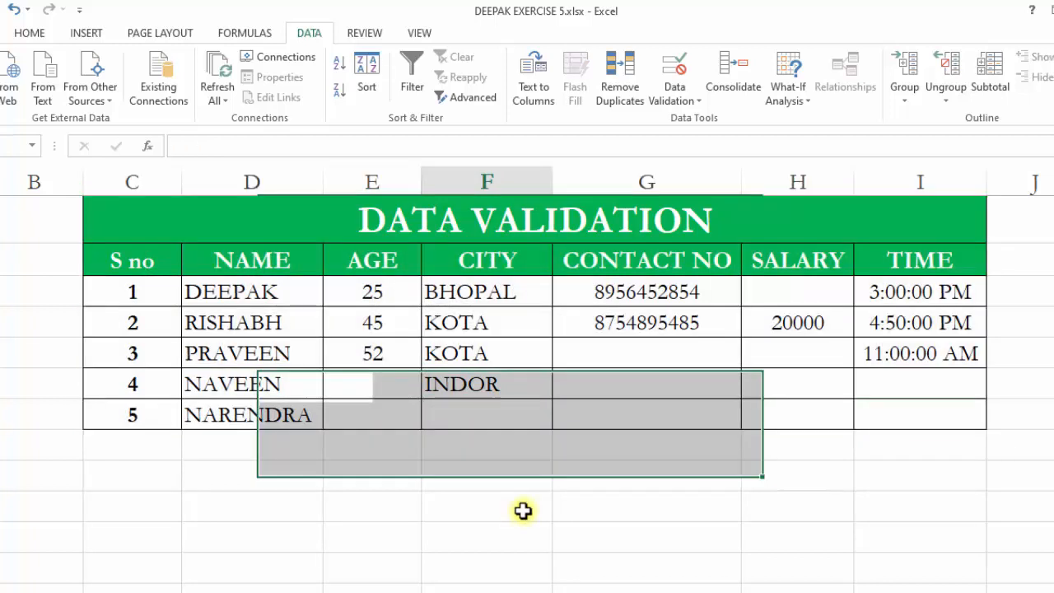
drag(243, 262, 247, 411)
click(271, 346)
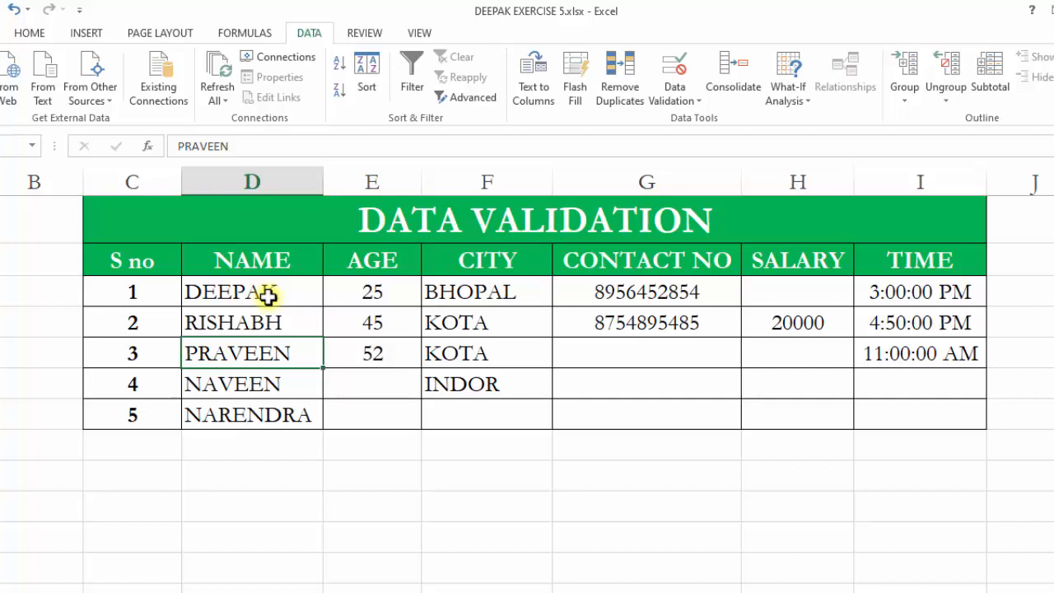
click(231, 408)
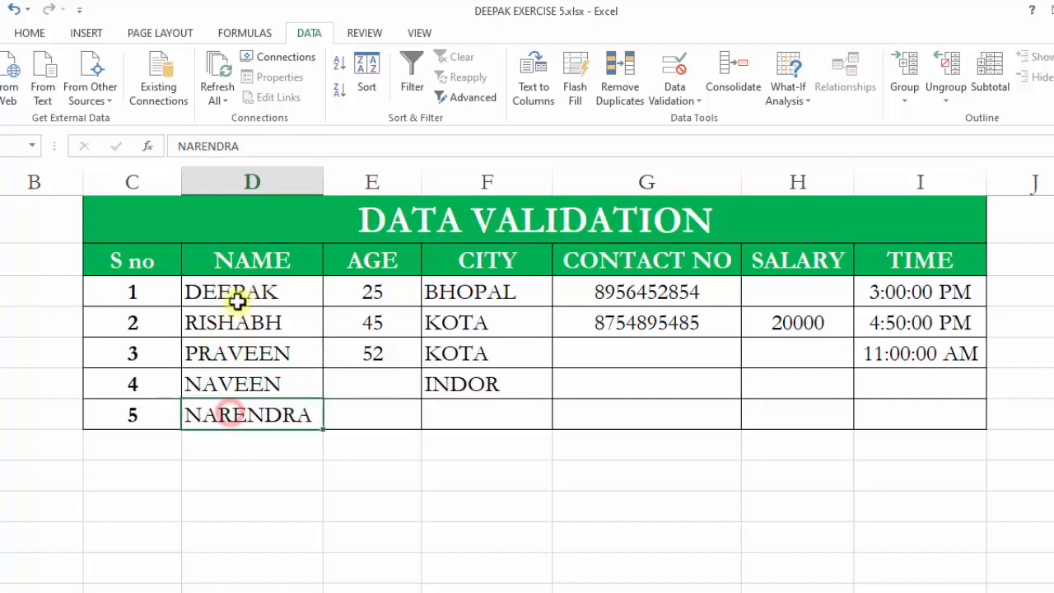
Clear all entries from the NAME column of the table.
drag(258, 294, 270, 414)
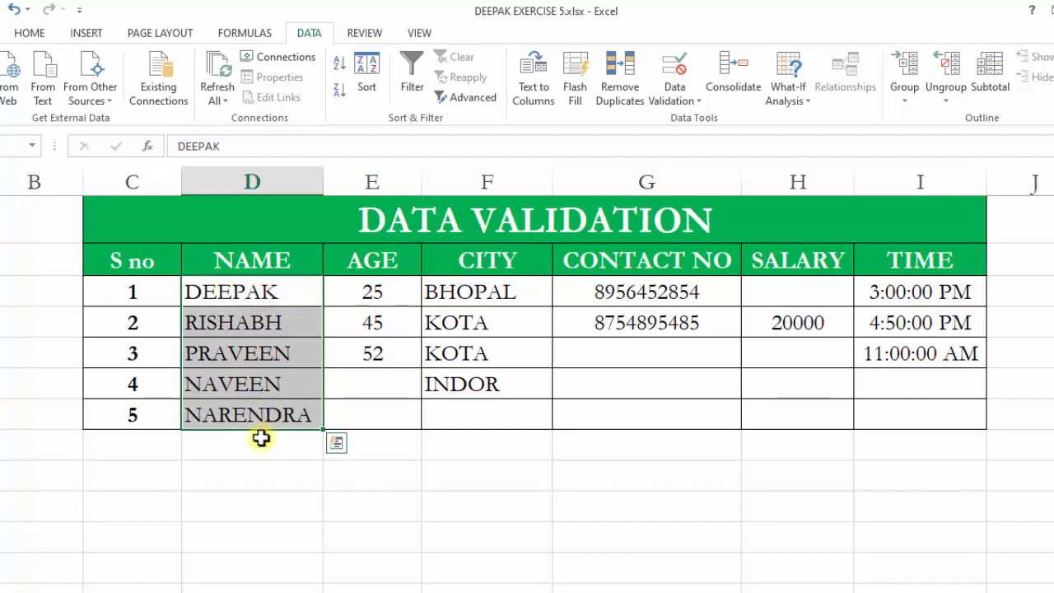
key(Delete)
click(244, 354)
Try entering 54 as the first row's name and retry at the validation alert.
click(235, 294)
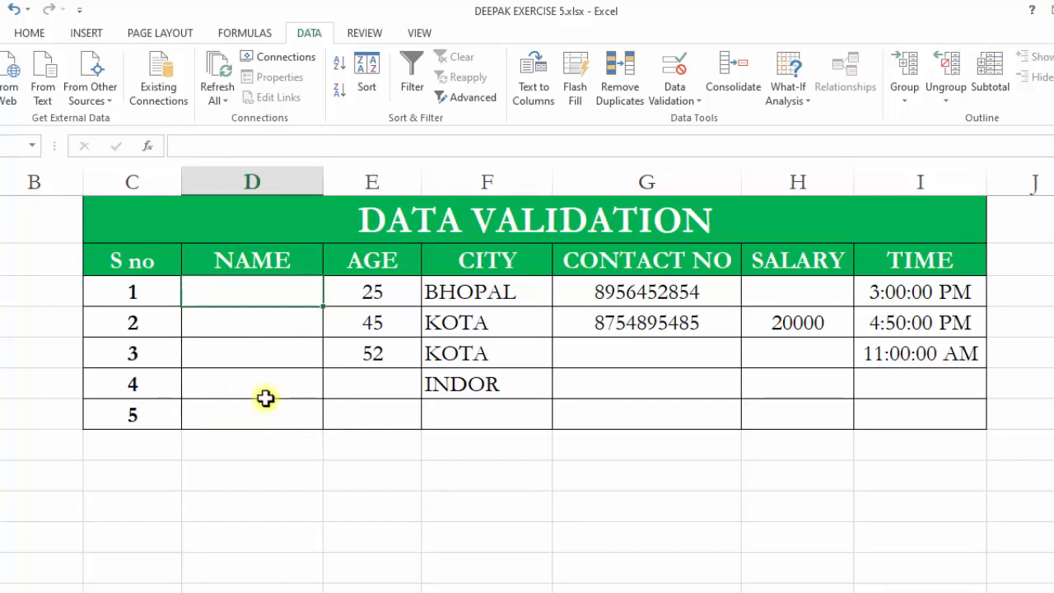
text(54)
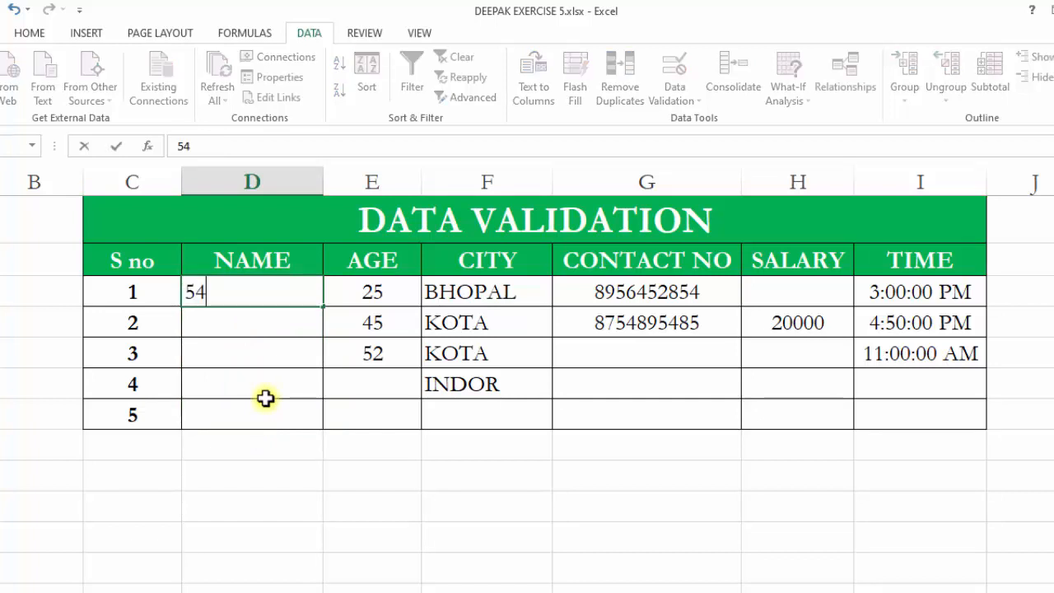
click(341, 479)
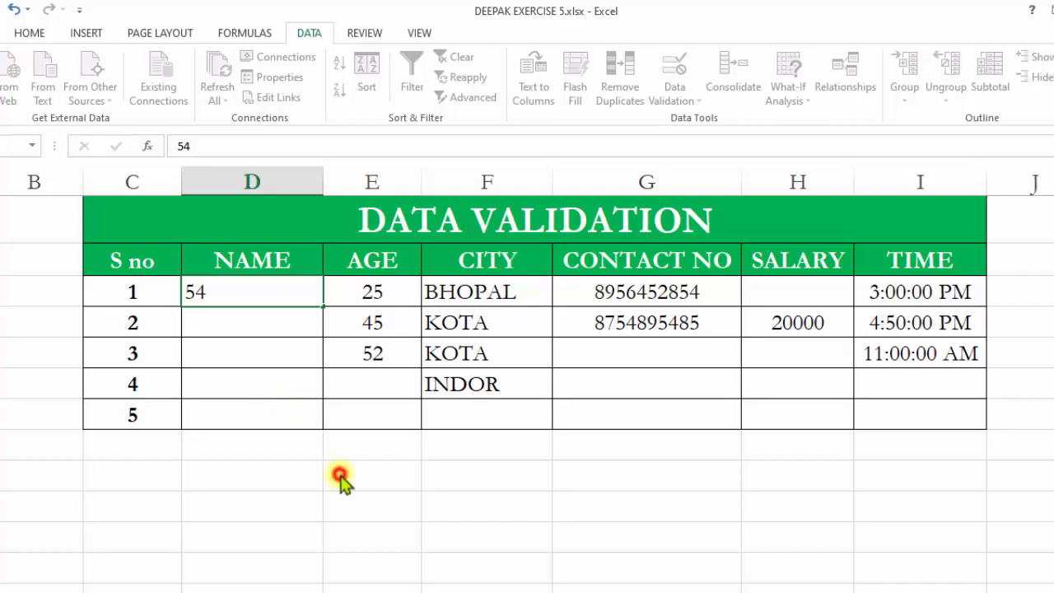
drag(500, 299, 404, 214)
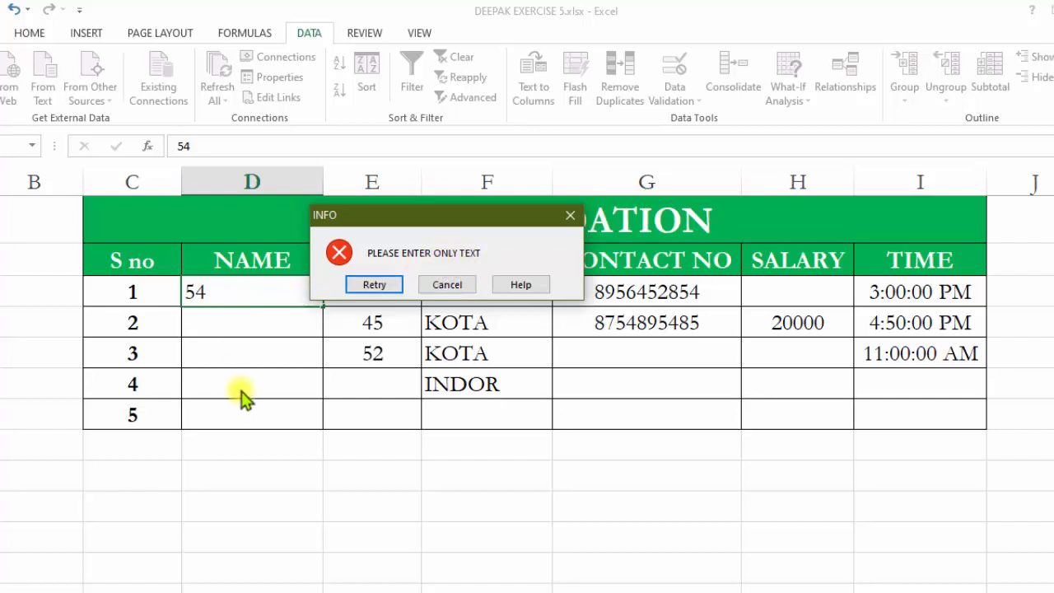
drag(468, 220, 494, 282)
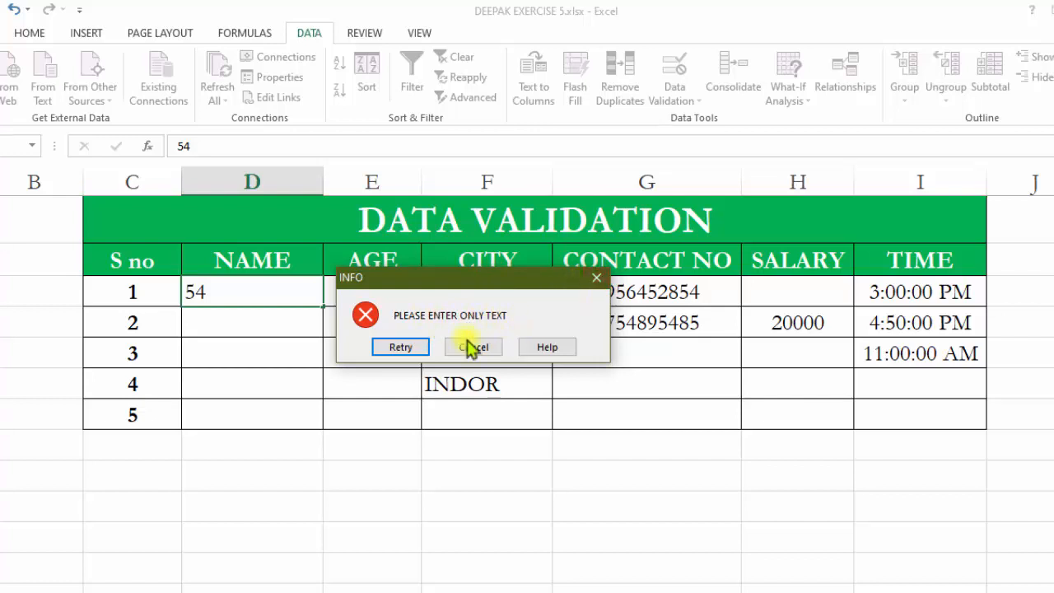
click(404, 346)
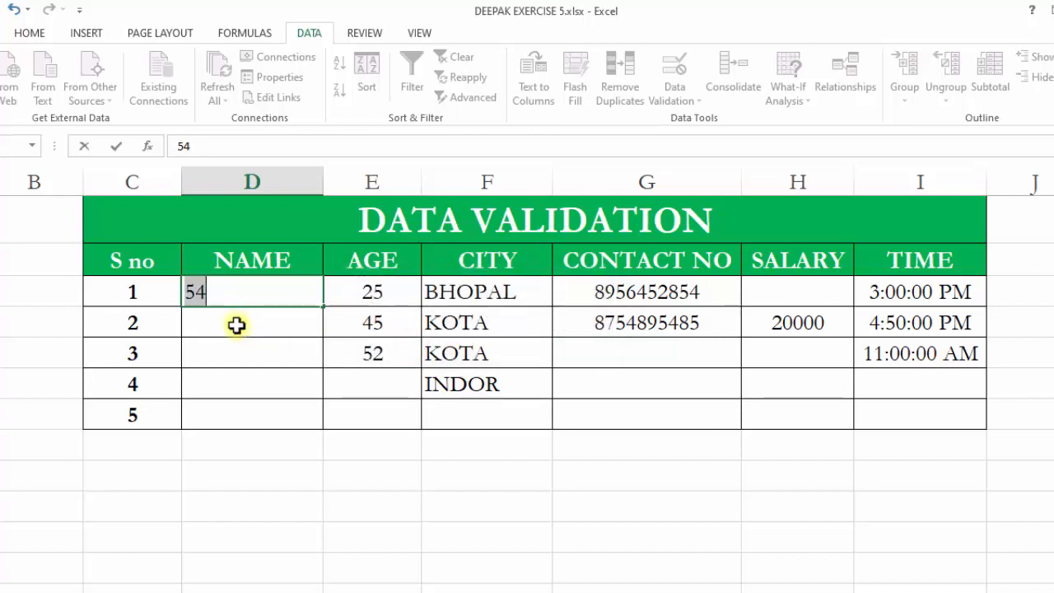
Try entering 3321 as the first row's name and cancel the entry.
text(3321)
key(Return)
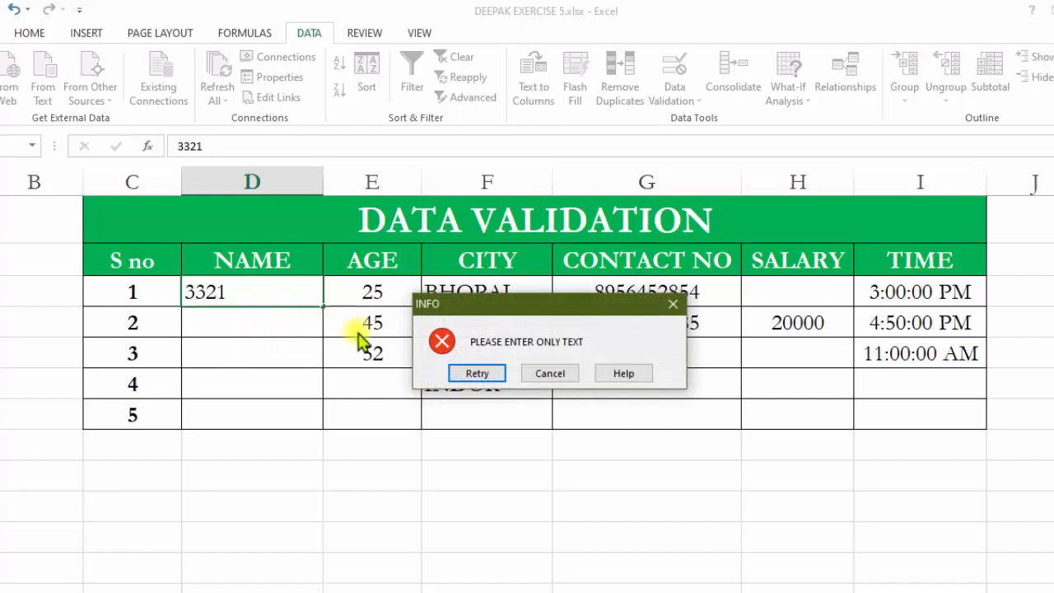
click(527, 374)
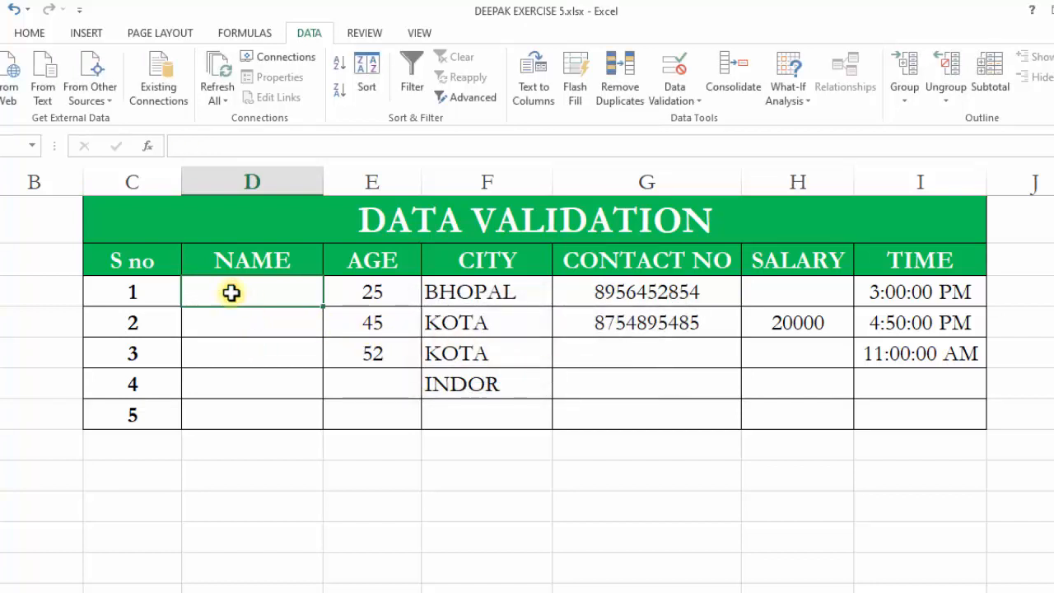
Enter DEEPAK as the first row's name.
text(DEEPAK)
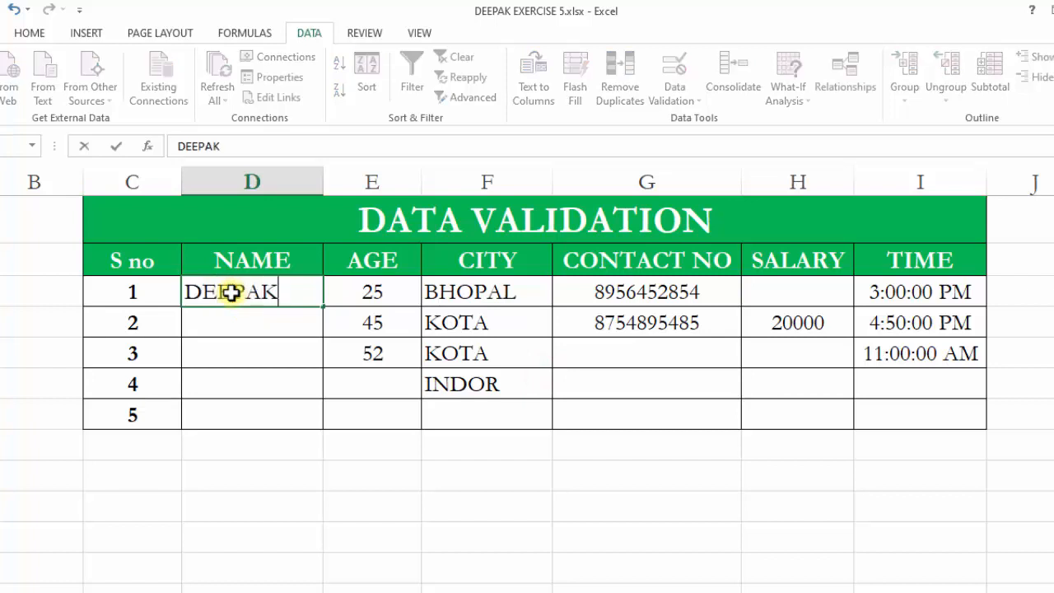
click(226, 334)
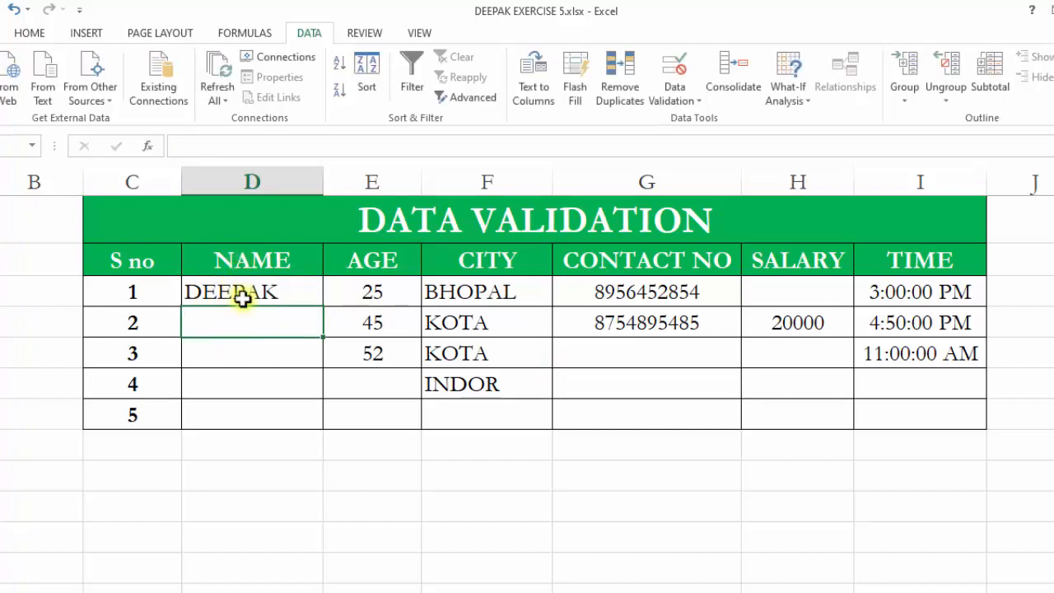
click(239, 313)
click(253, 388)
click(254, 406)
click(251, 374)
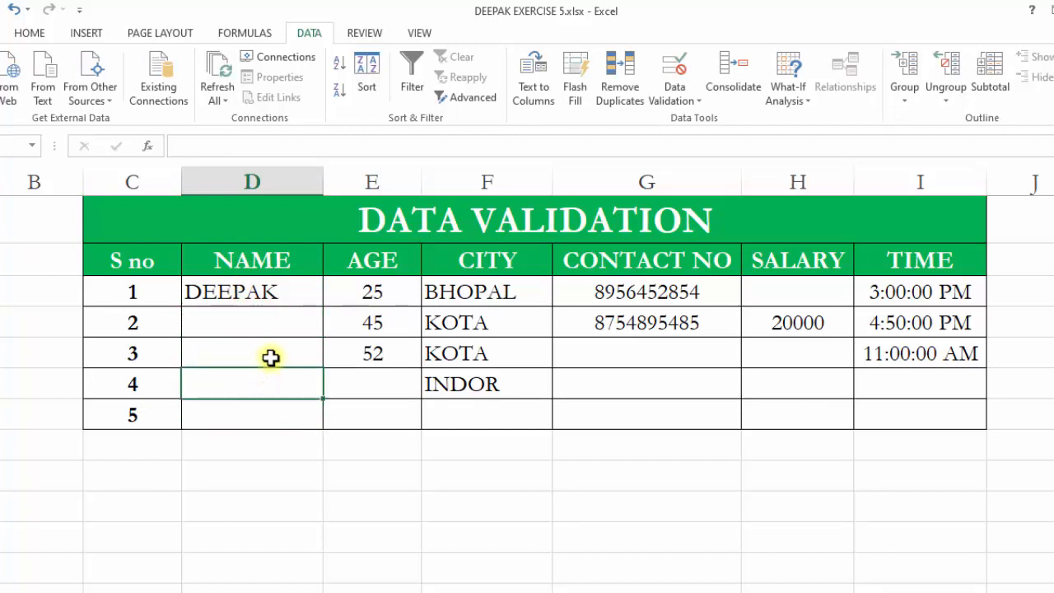
Examine the input message shown for the AGE column cells.
click(357, 290)
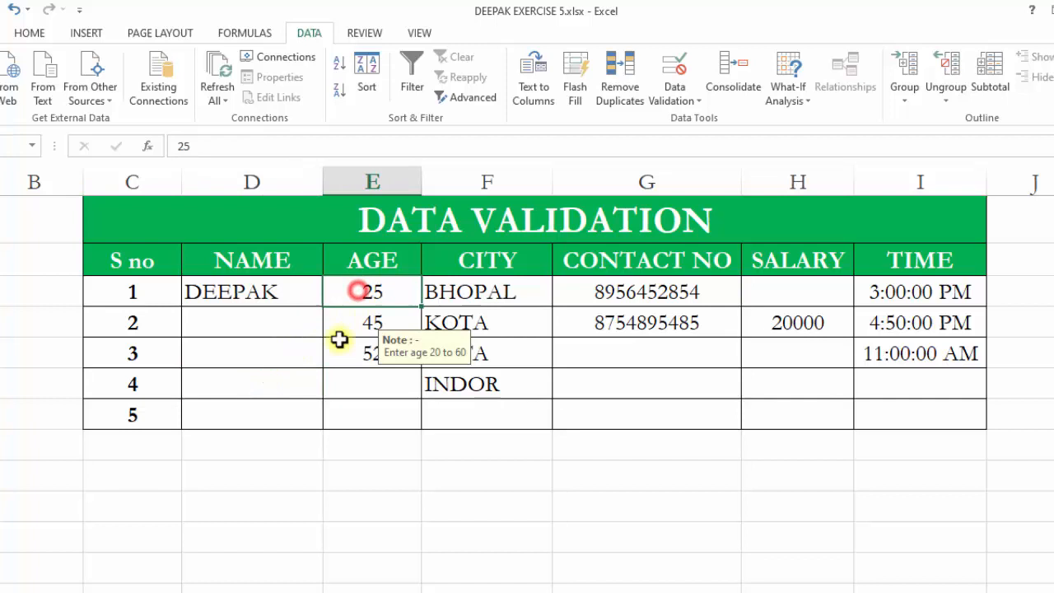
click(402, 434)
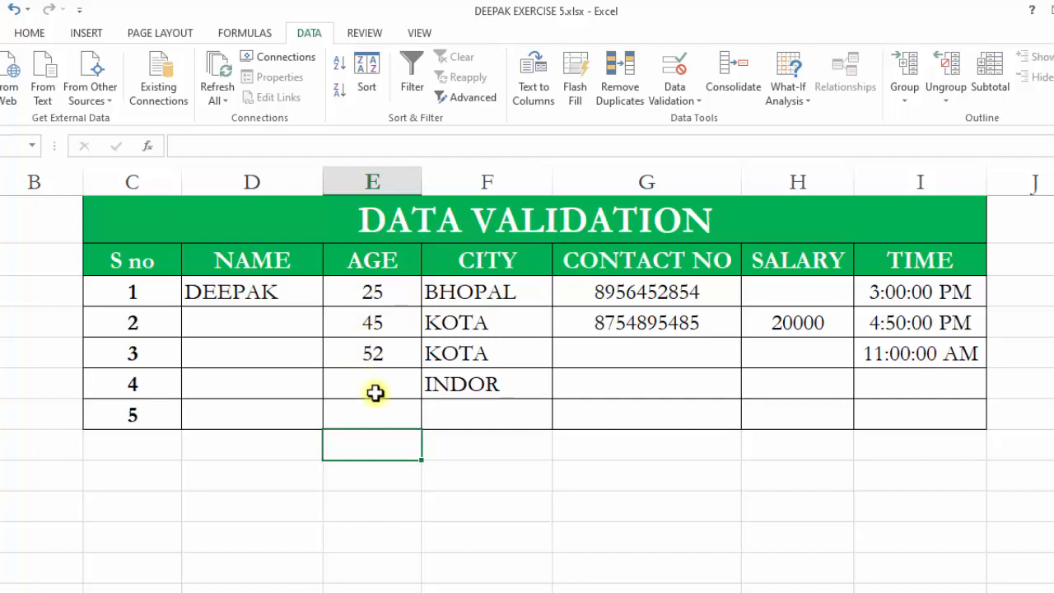
click(357, 295)
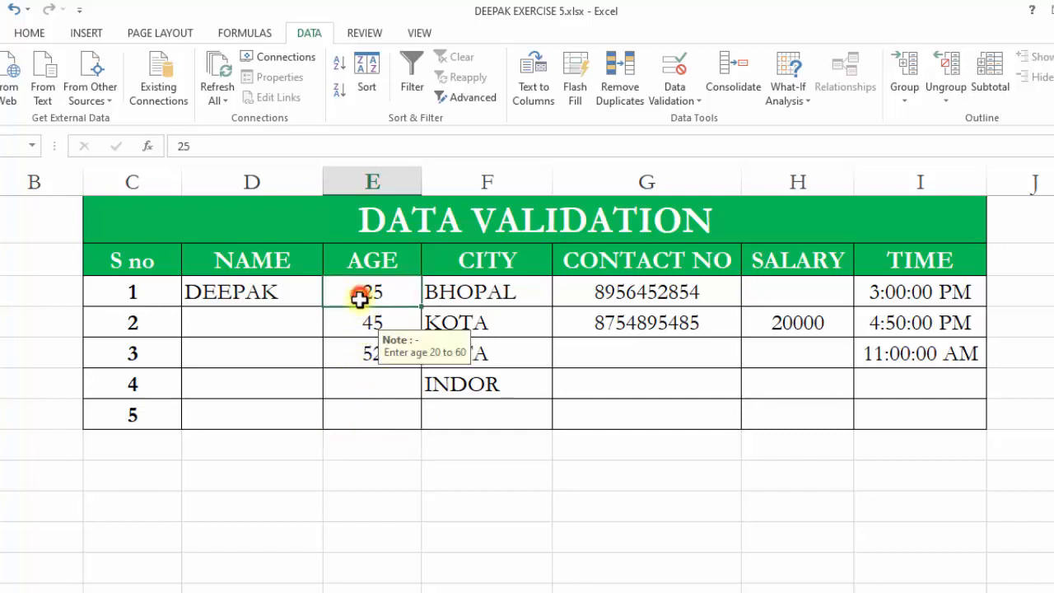
click(349, 376)
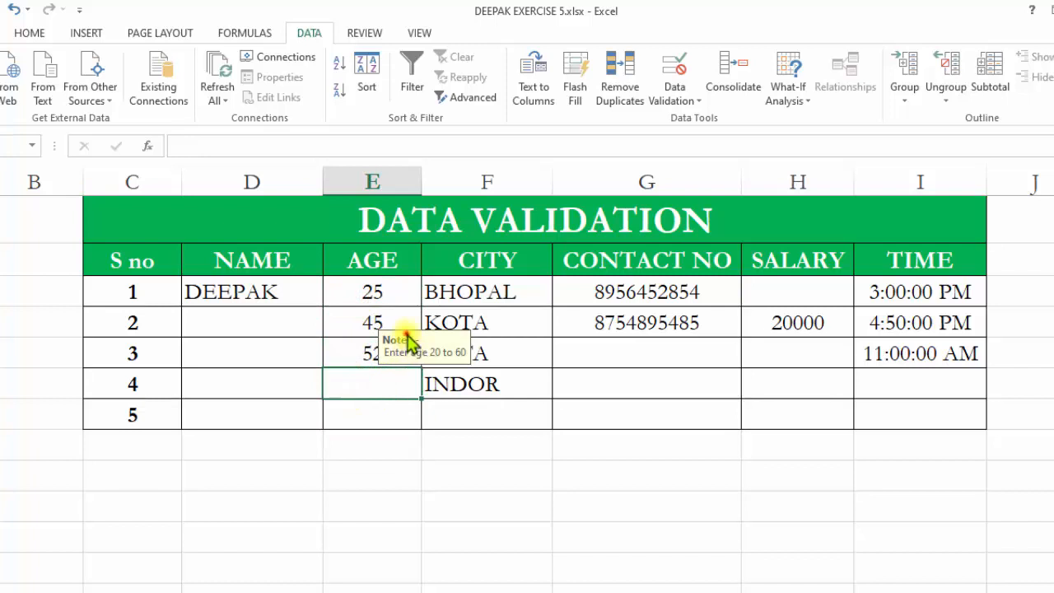
drag(408, 341, 440, 342)
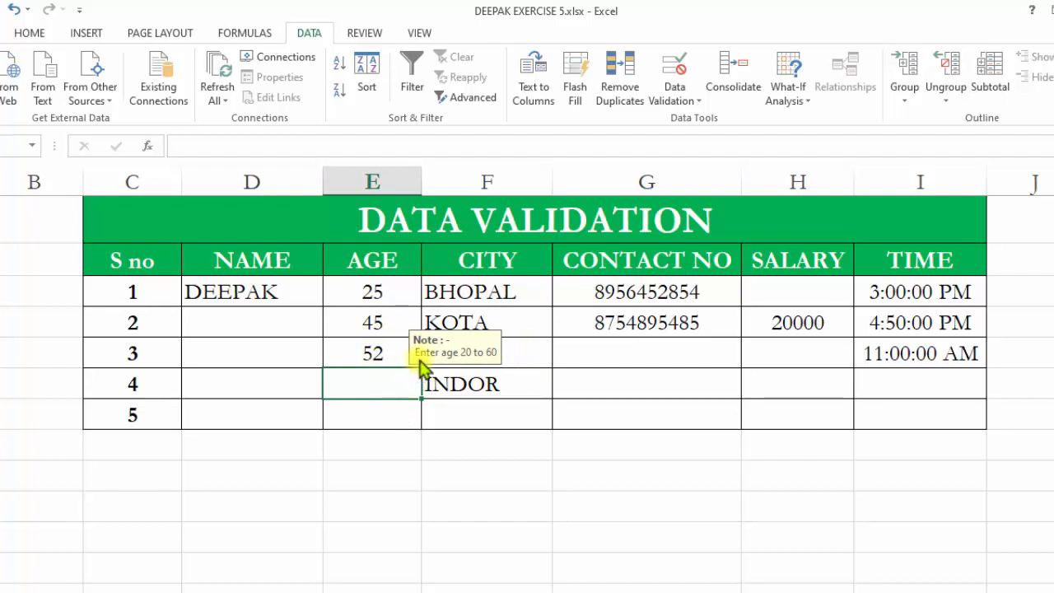
click(384, 410)
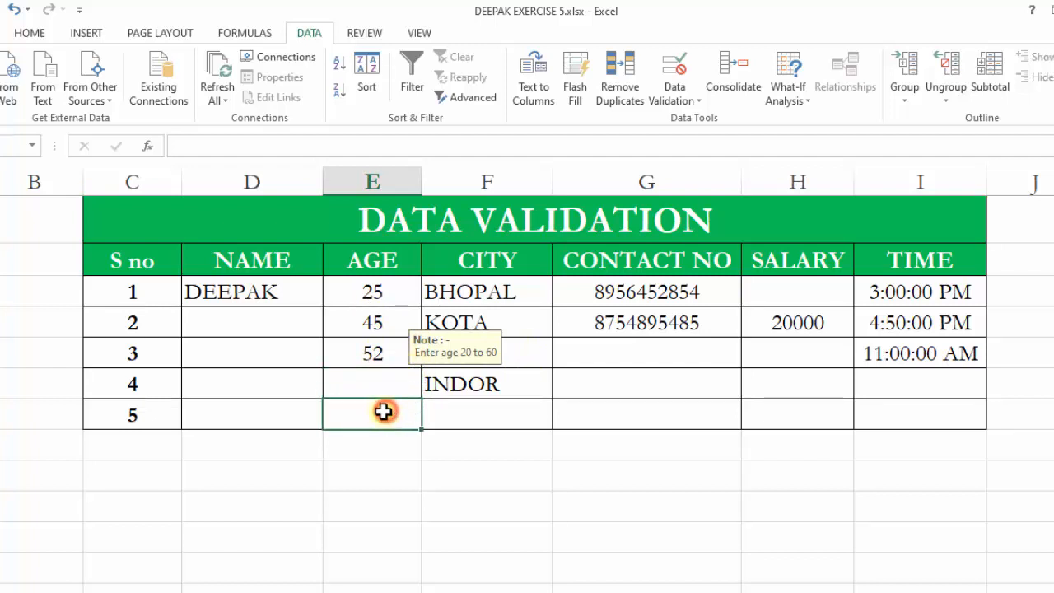
click(507, 377)
Inspect the CONTACT NO, AGE and CITY cells for their input messages and drop-down arrows.
click(578, 345)
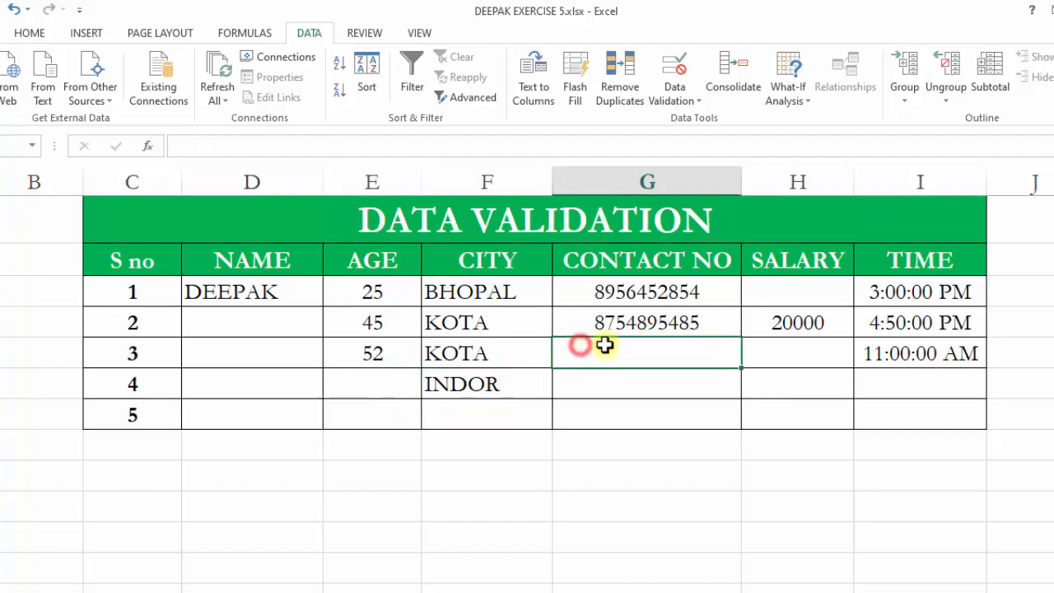
click(503, 357)
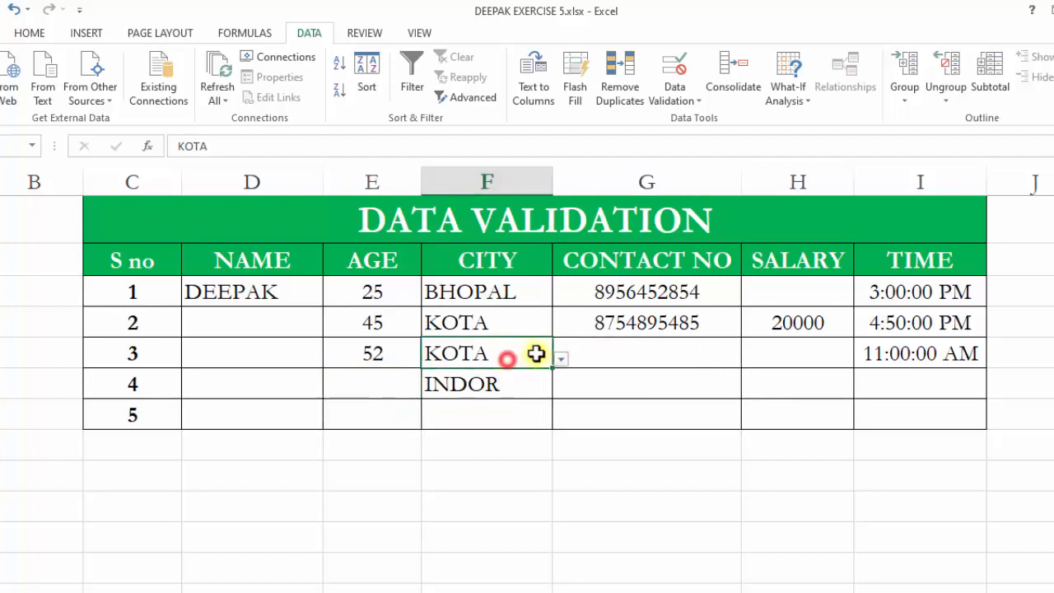
click(387, 384)
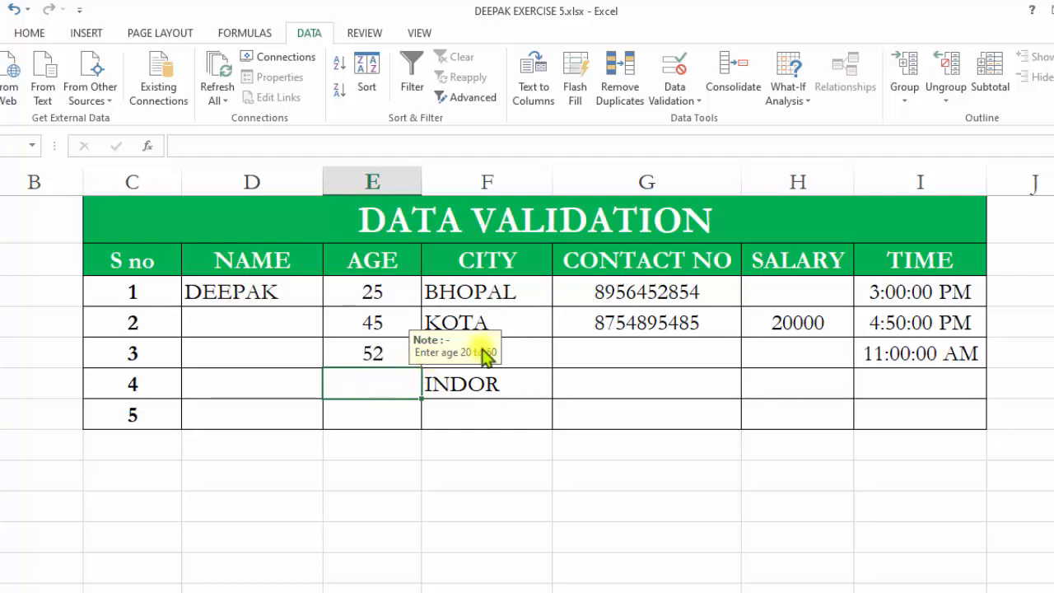
mouse_move(467, 349)
mouse_down()
mouse_move(487, 387)
mouse_move(460, 330)
mouse_up()
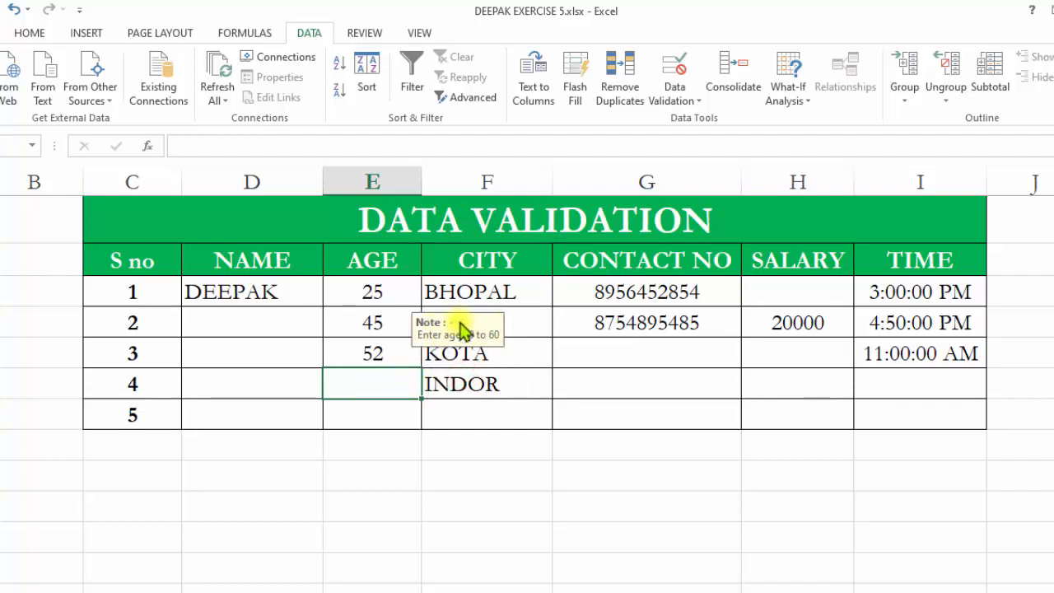
click(518, 356)
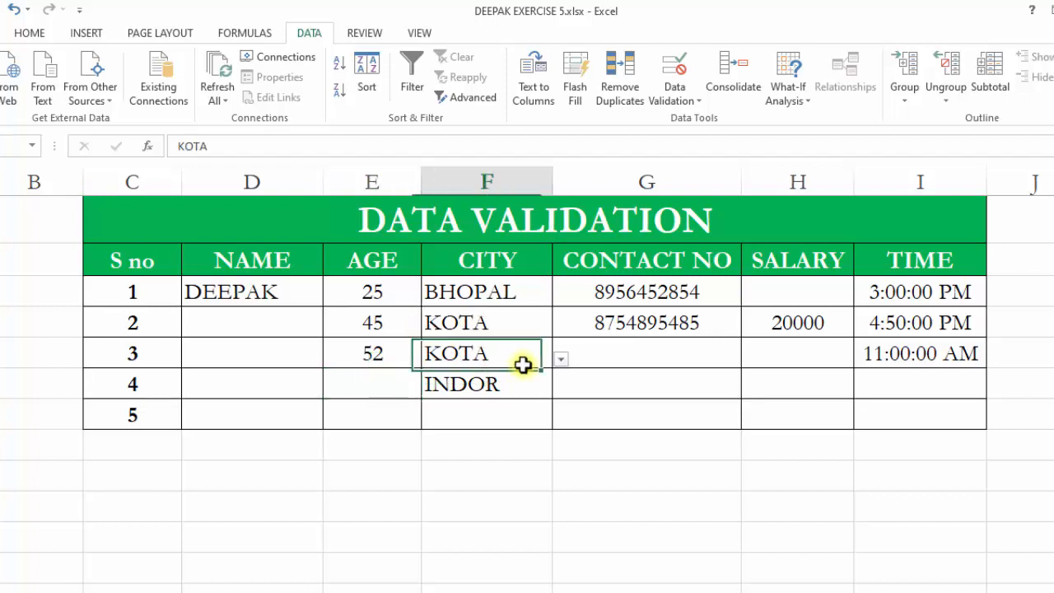
click(520, 297)
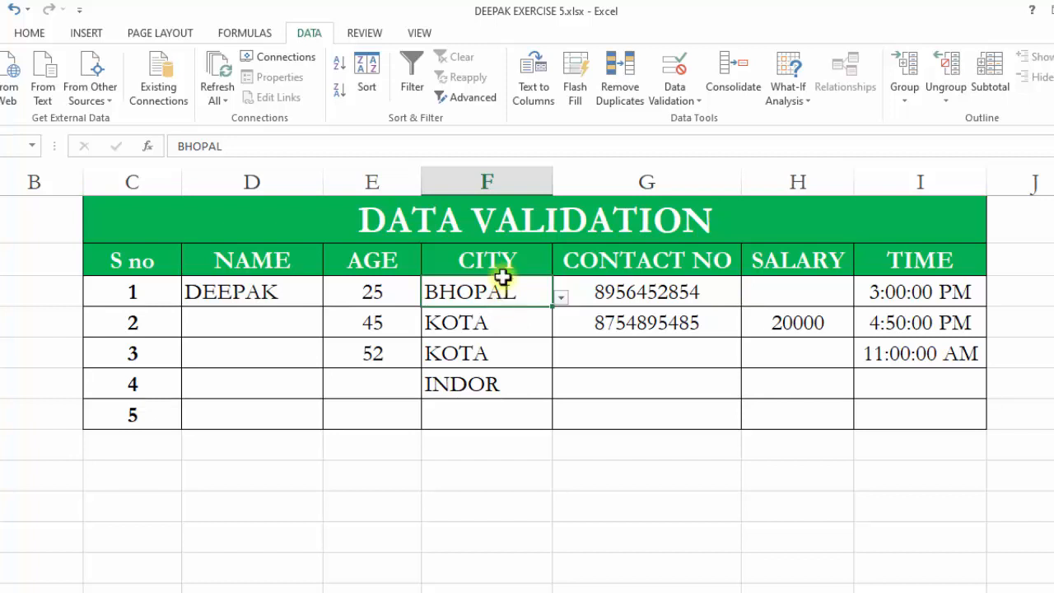
Set the second row's city to INDOR using the city drop-down list.
click(561, 299)
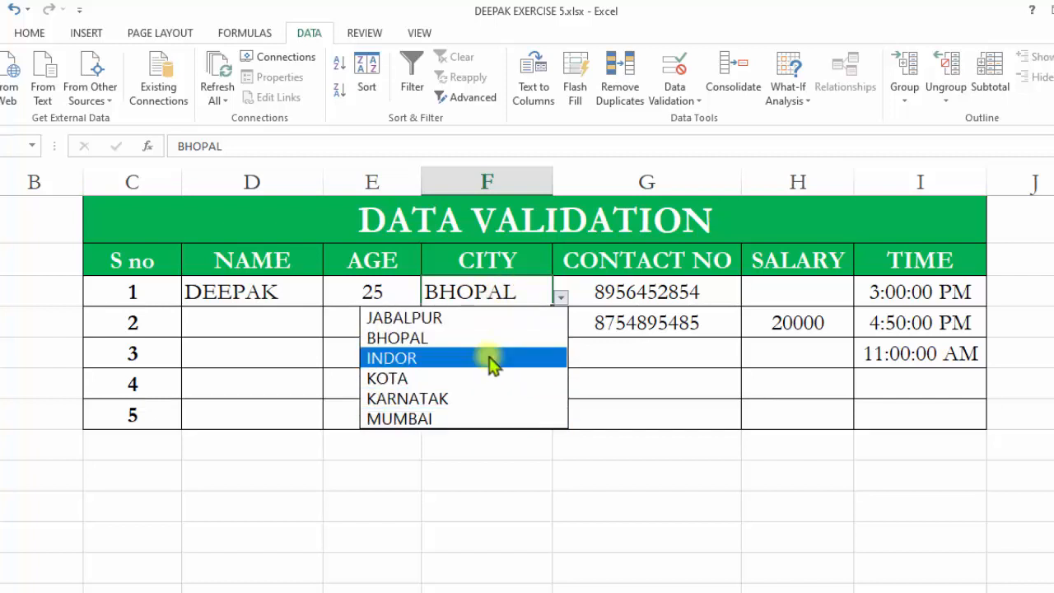
click(492, 298)
click(496, 322)
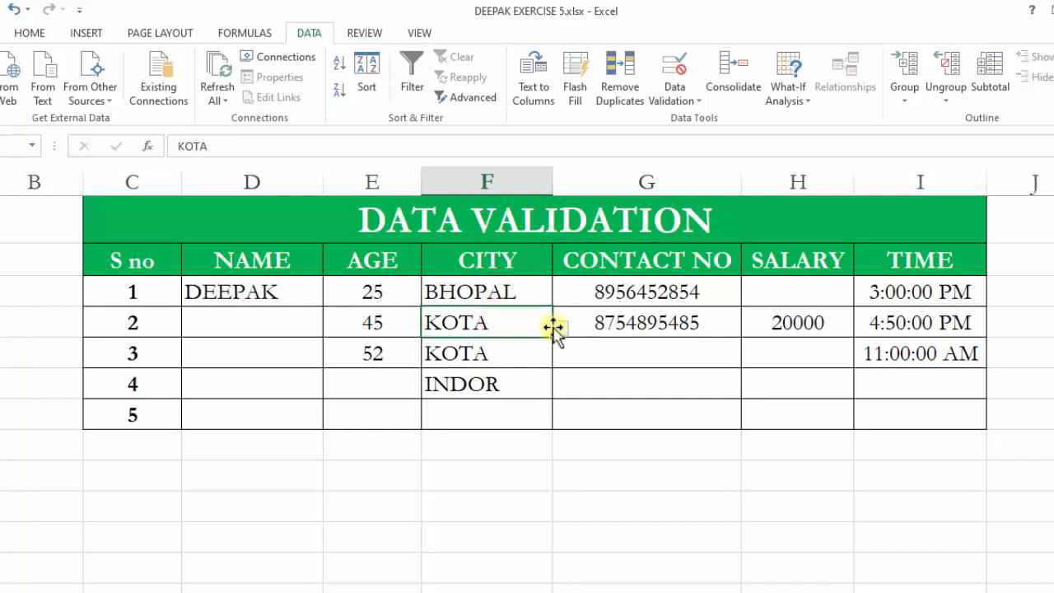
click(563, 330)
click(546, 386)
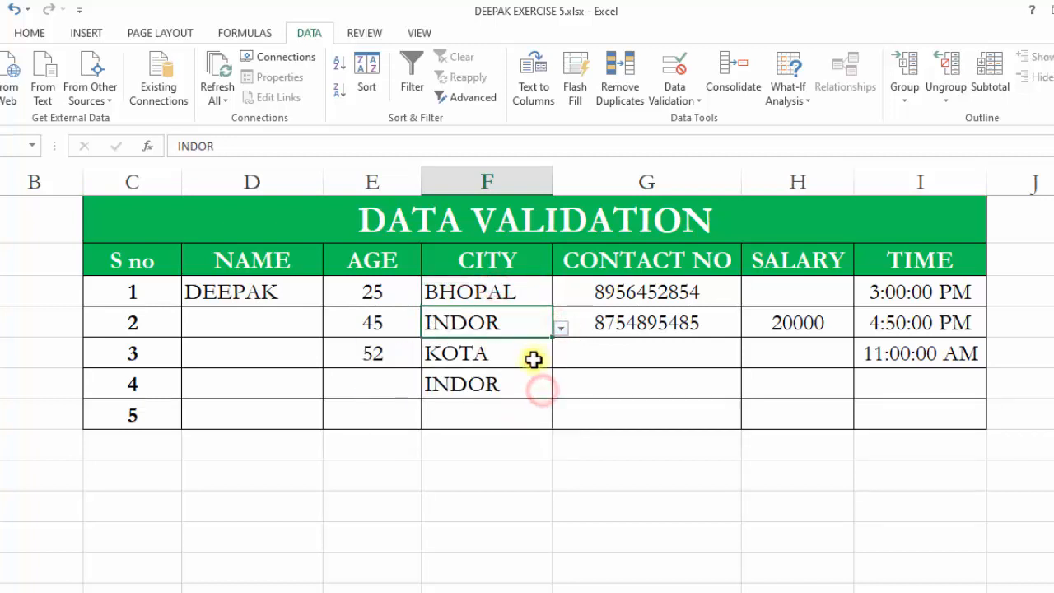
Set the third row's city to BHOPAL from the drop-down list.
click(533, 360)
click(562, 360)
click(534, 402)
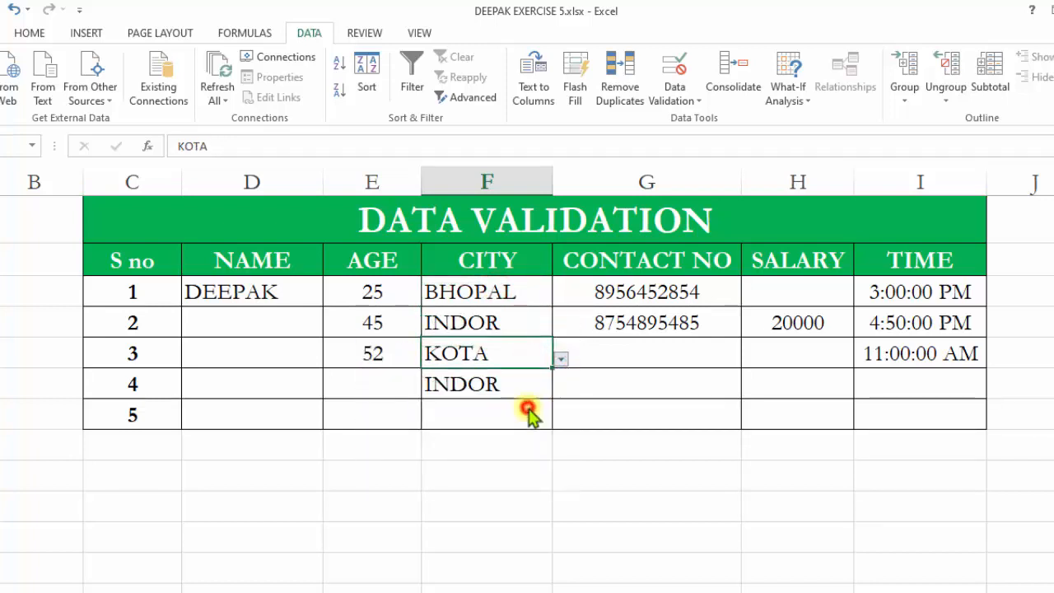
click(560, 359)
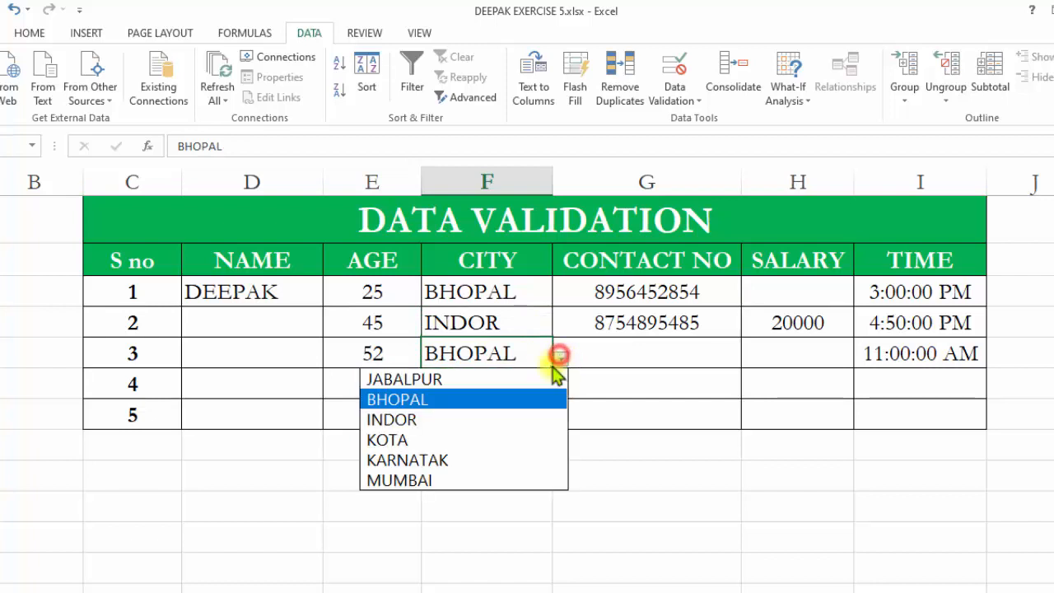
click(610, 358)
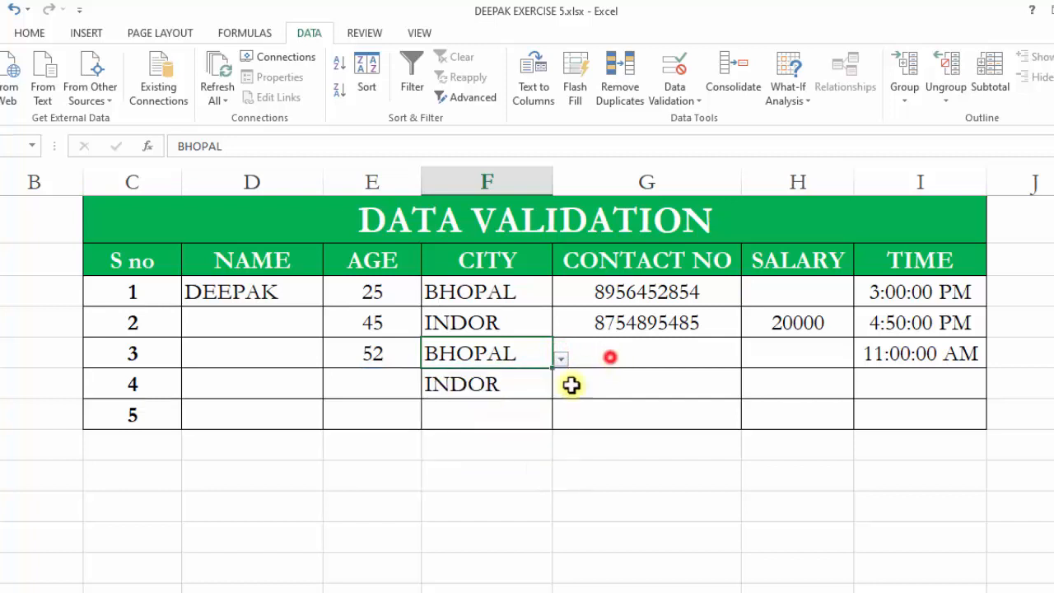
Enter CG as the fifth row's city and accept it despite the list validation warning.
click(513, 414)
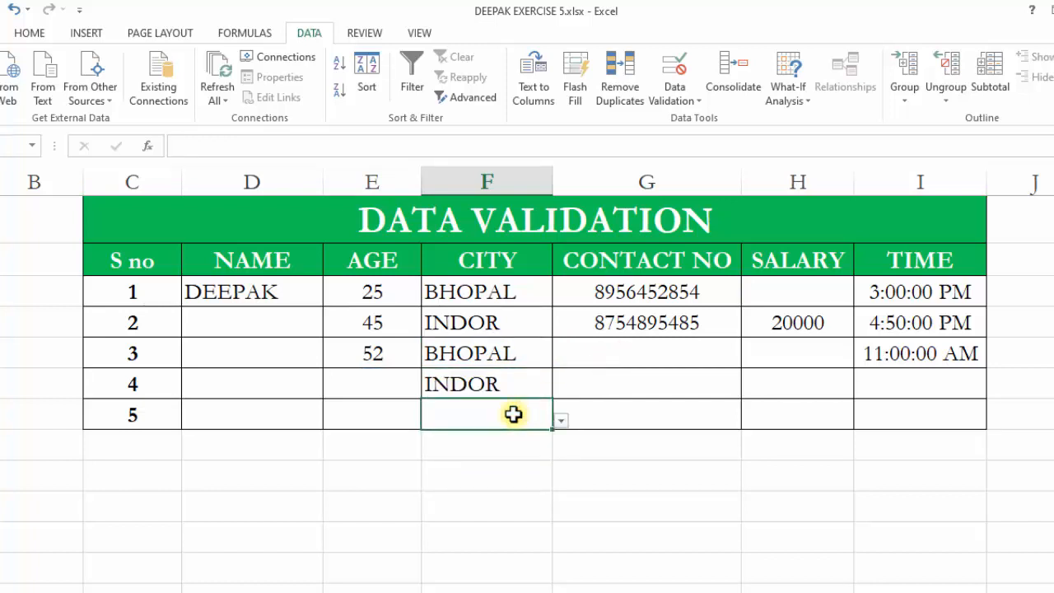
text(C)
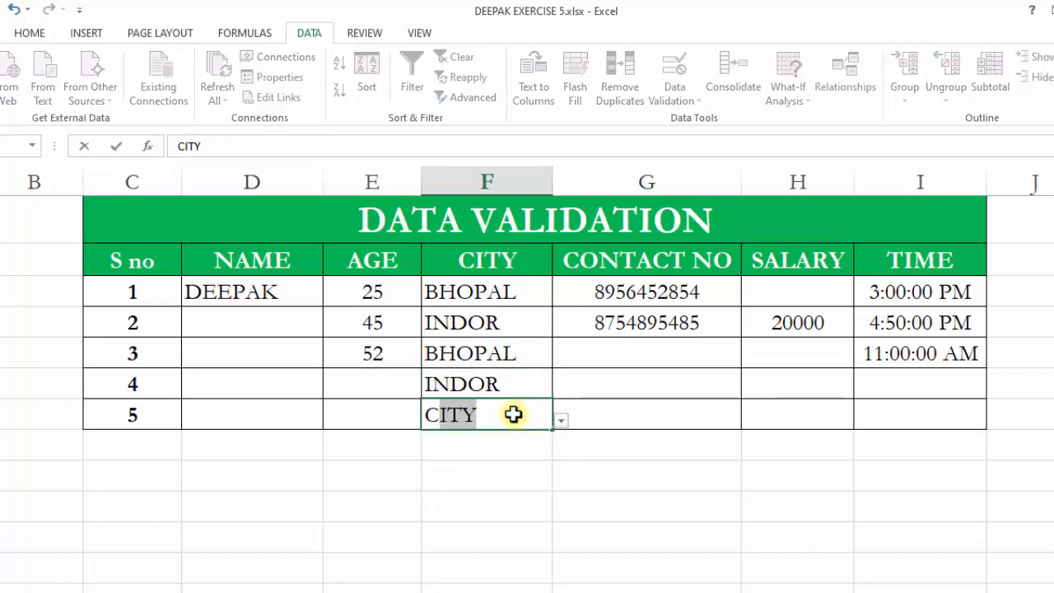
text(G)
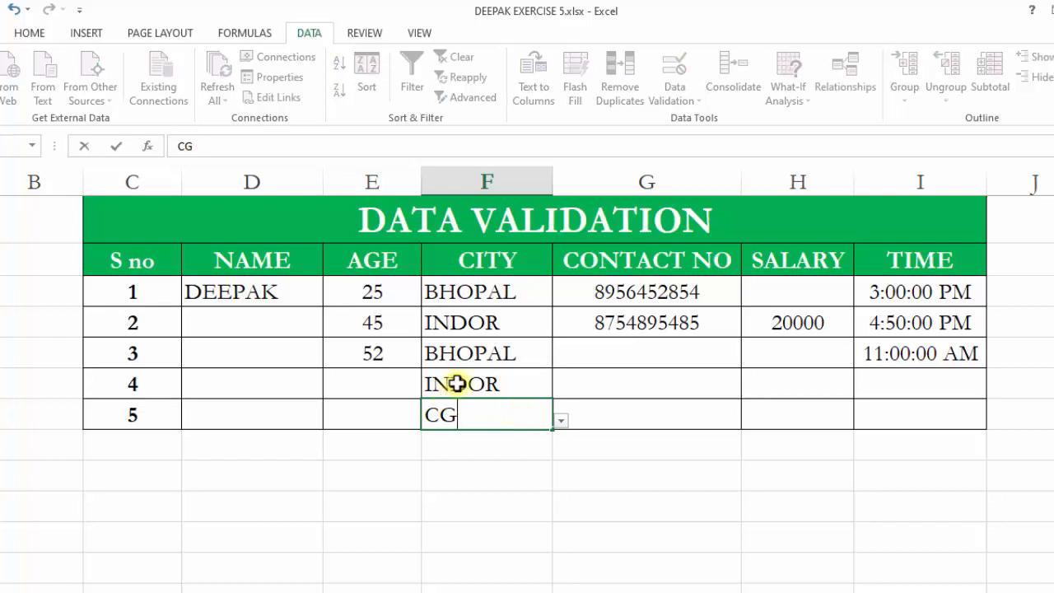
click(639, 472)
drag(465, 306, 635, 230)
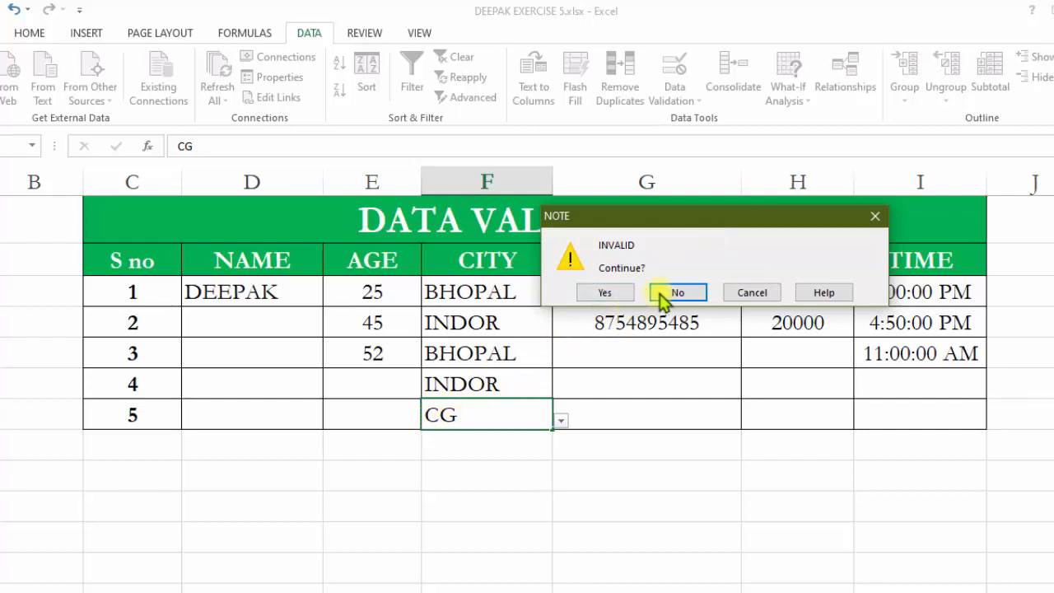
click(595, 294)
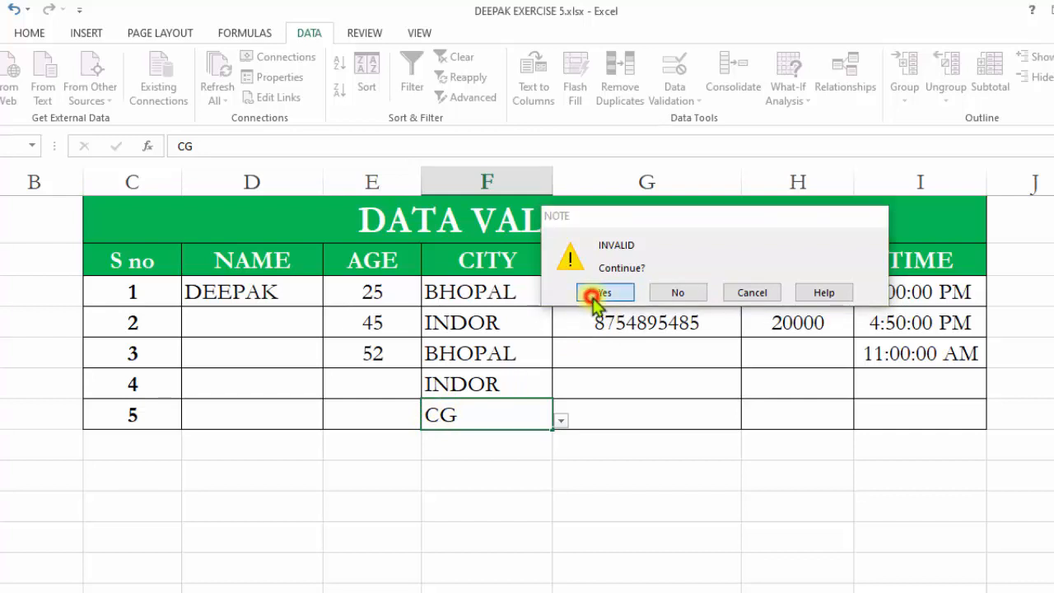
Open the second row's city drop-down list to review the options, then inspect the contact number cells.
click(510, 317)
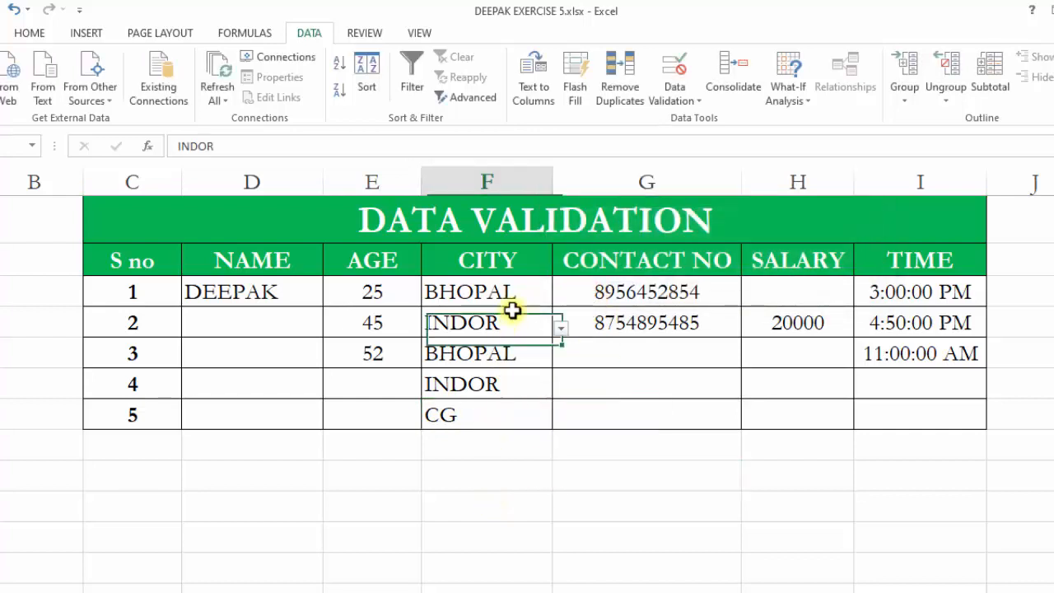
click(562, 328)
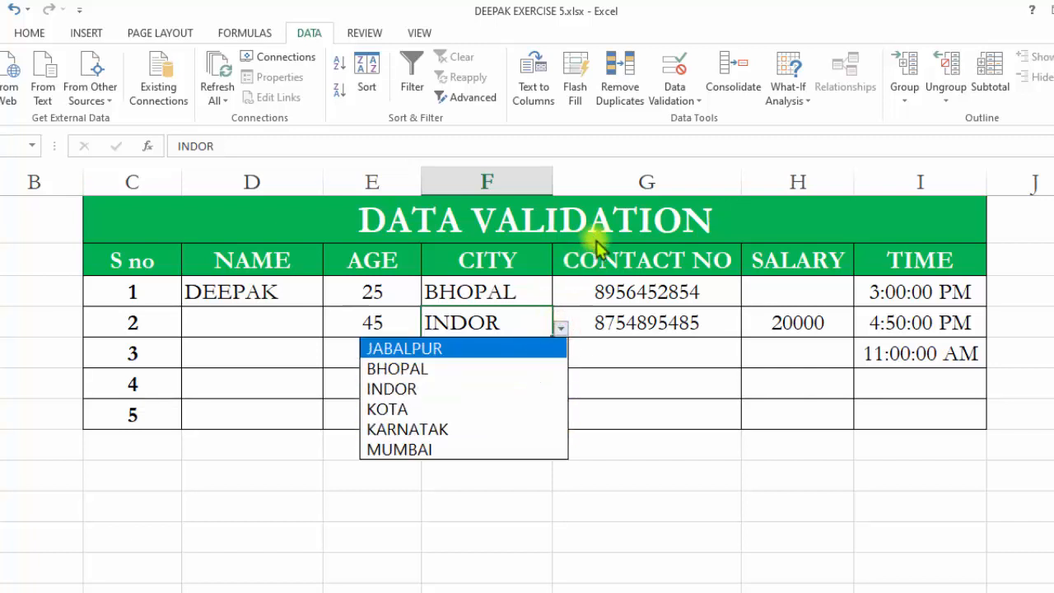
click(630, 322)
click(628, 285)
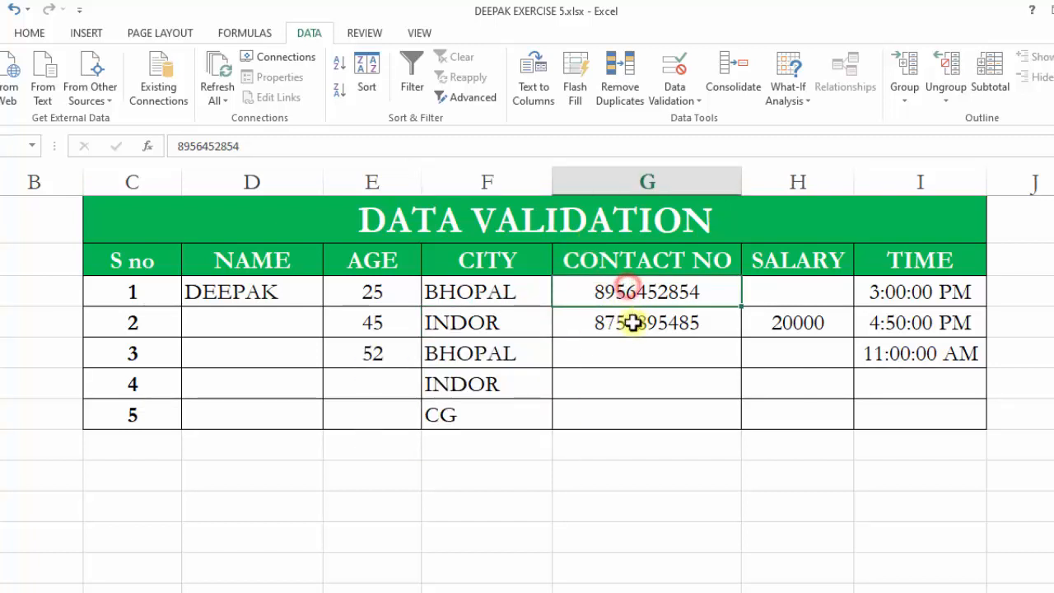
click(630, 323)
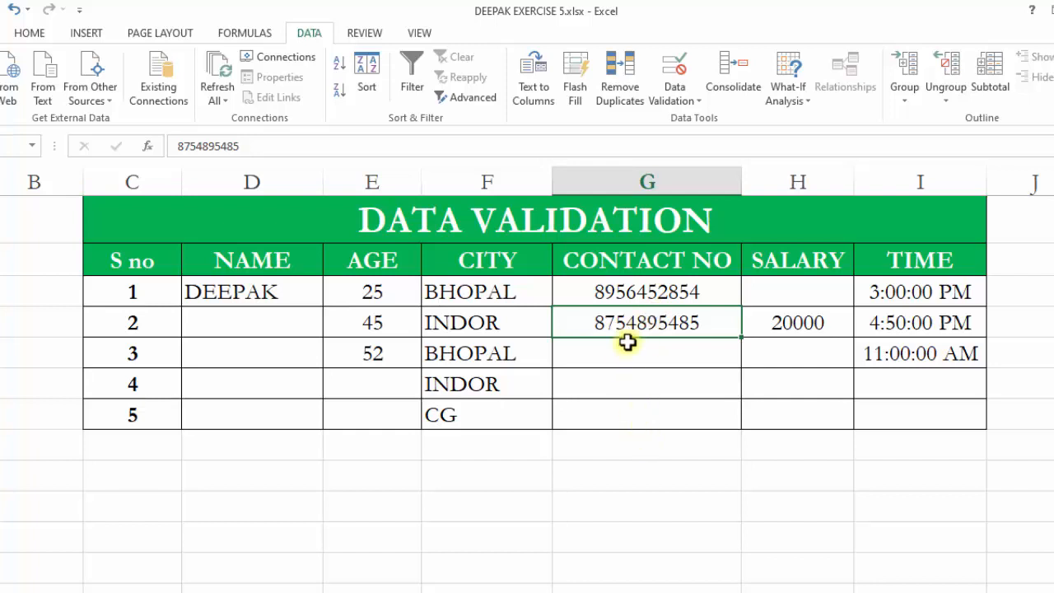
click(623, 353)
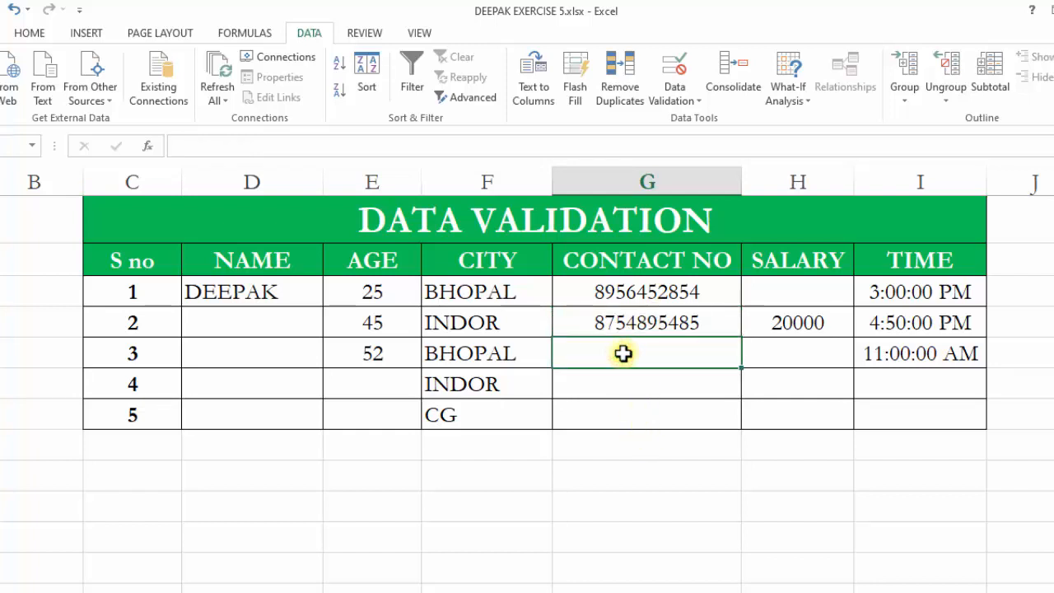
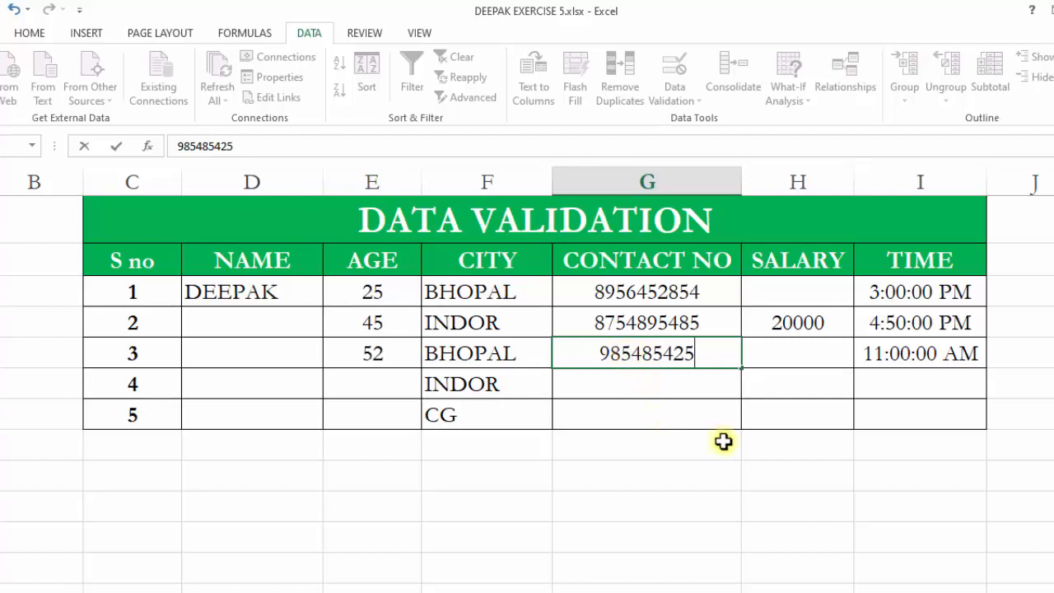
click(757, 421)
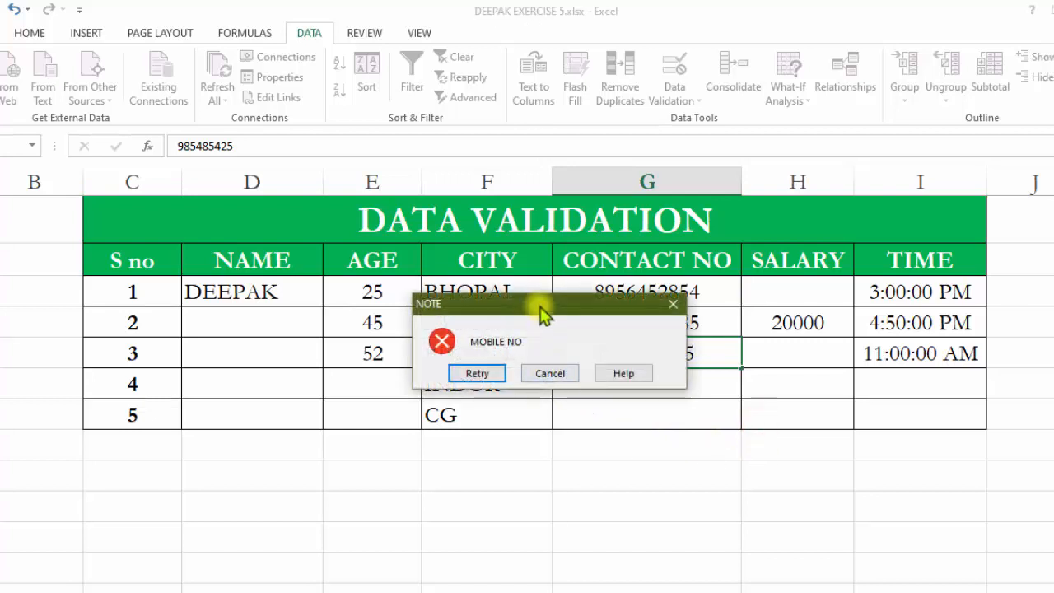
drag(546, 307, 393, 279)
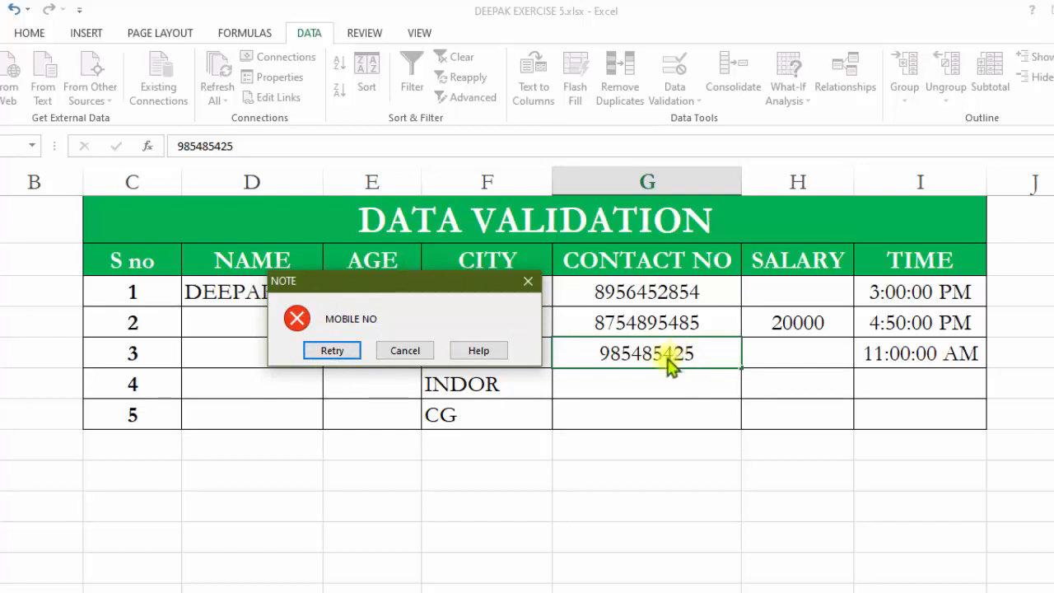
click(326, 354)
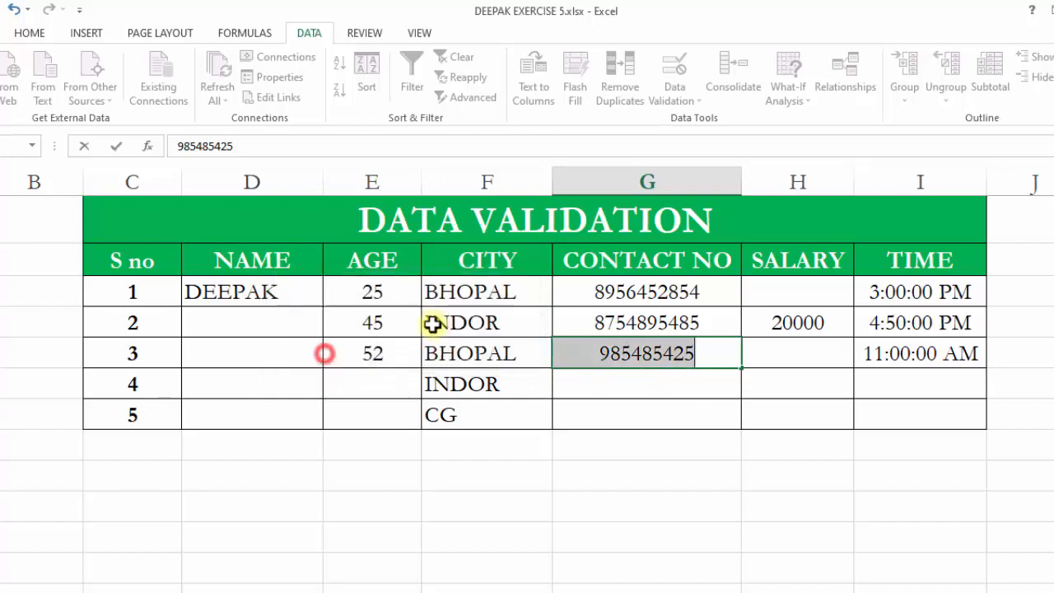
click(693, 350)
text(5)
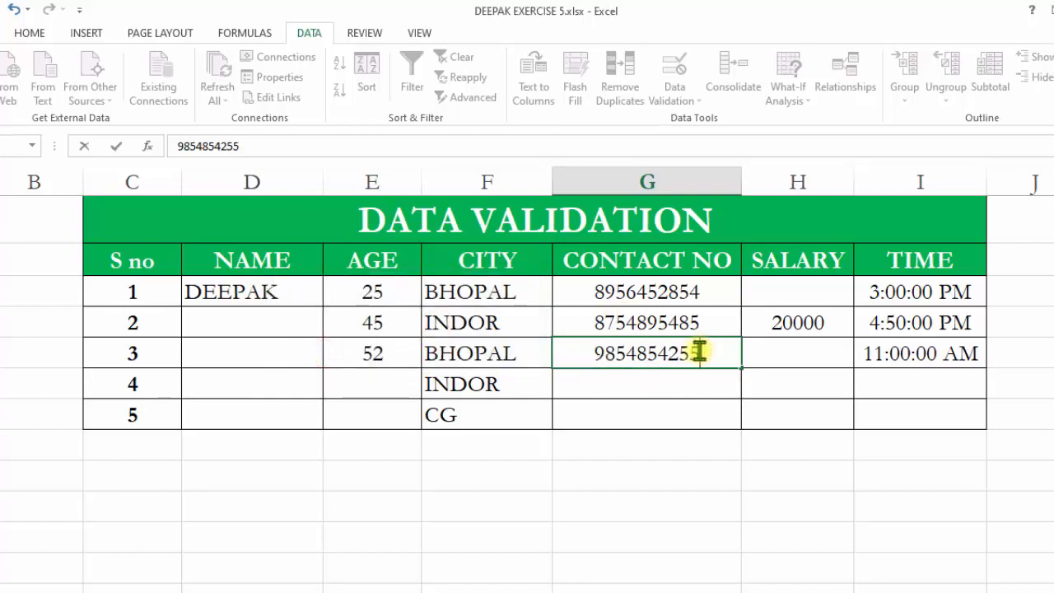
click(675, 390)
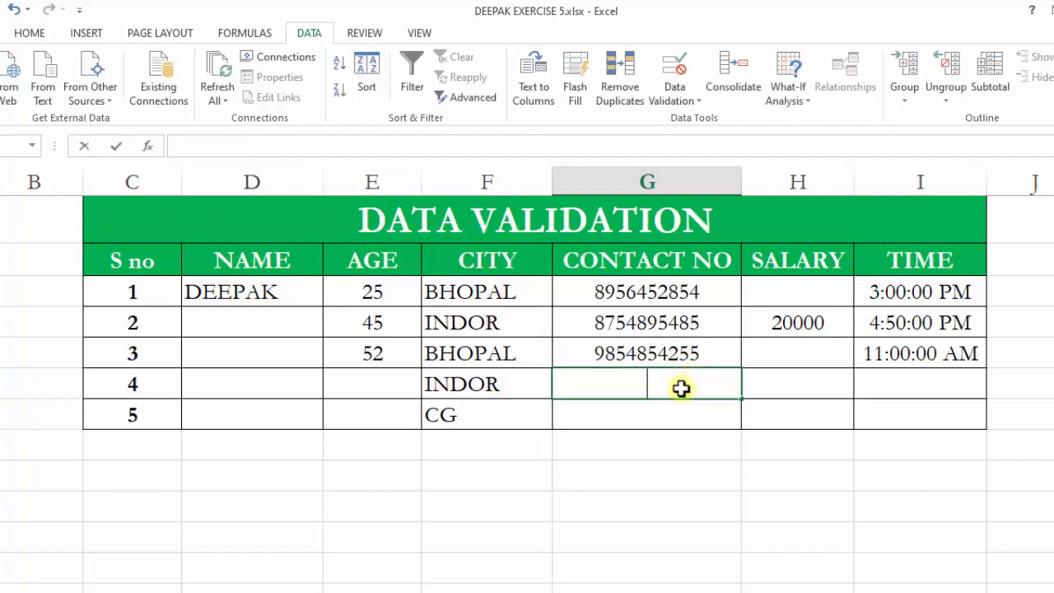
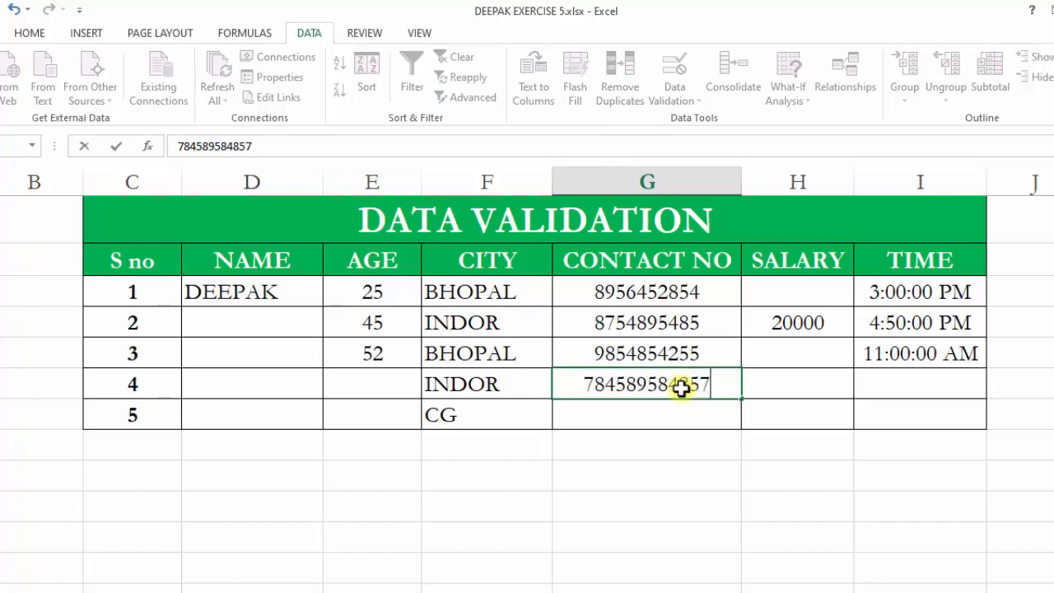
click(630, 499)
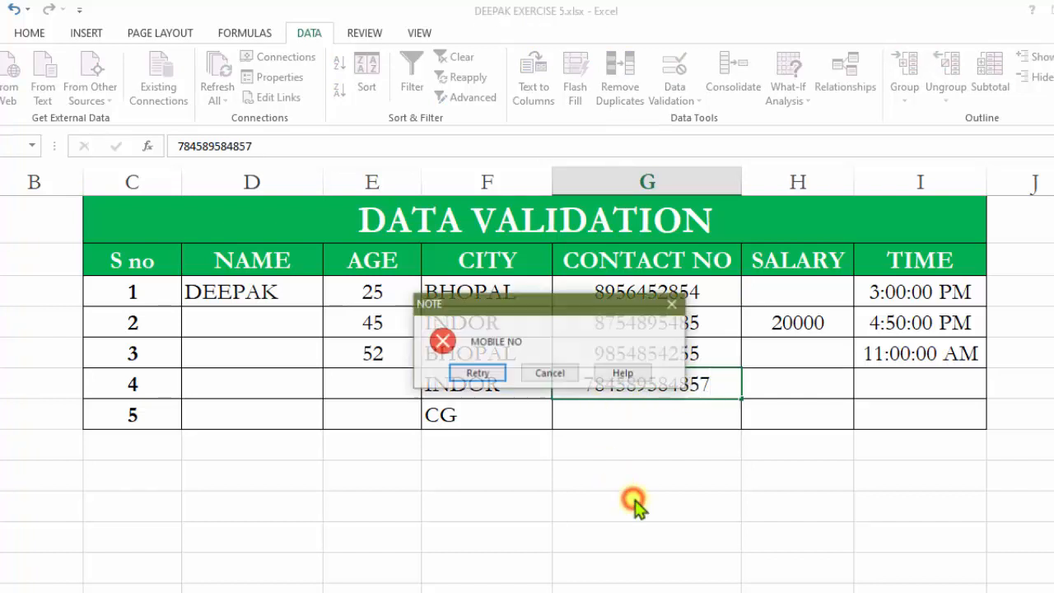
click(671, 302)
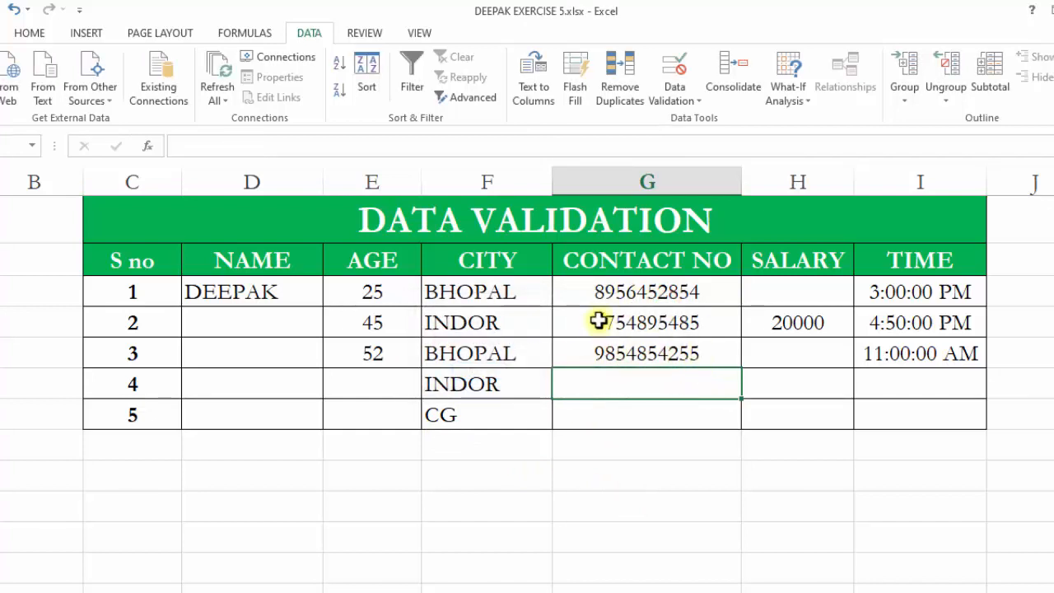
Select the contact number and salary cells to check their validation settings.
click(639, 295)
click(641, 361)
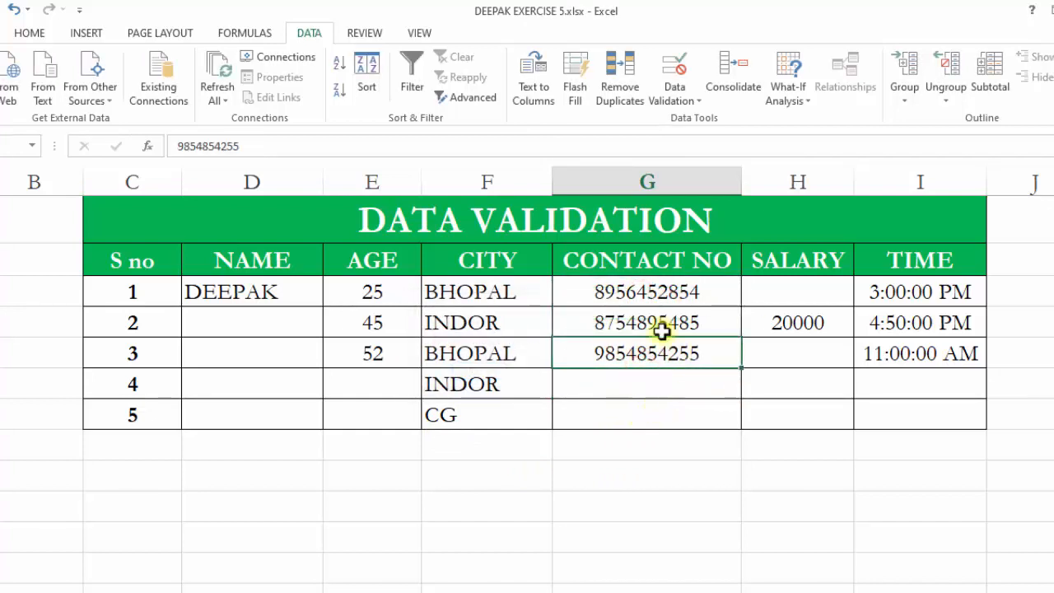
click(821, 299)
click(800, 376)
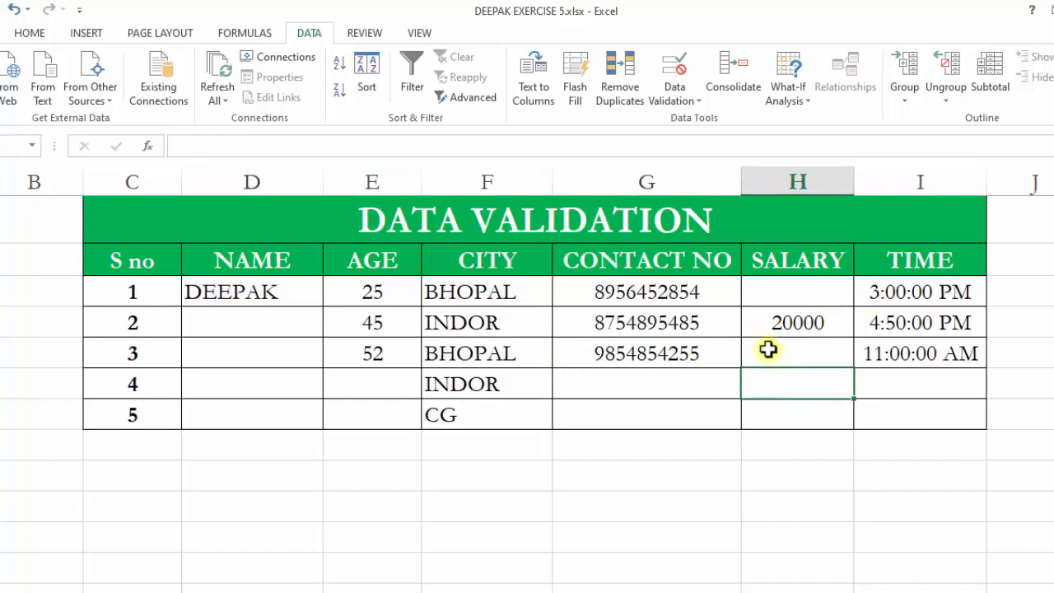
Try changing the second row's salary to 200000, then cancel the entry.
click(810, 324)
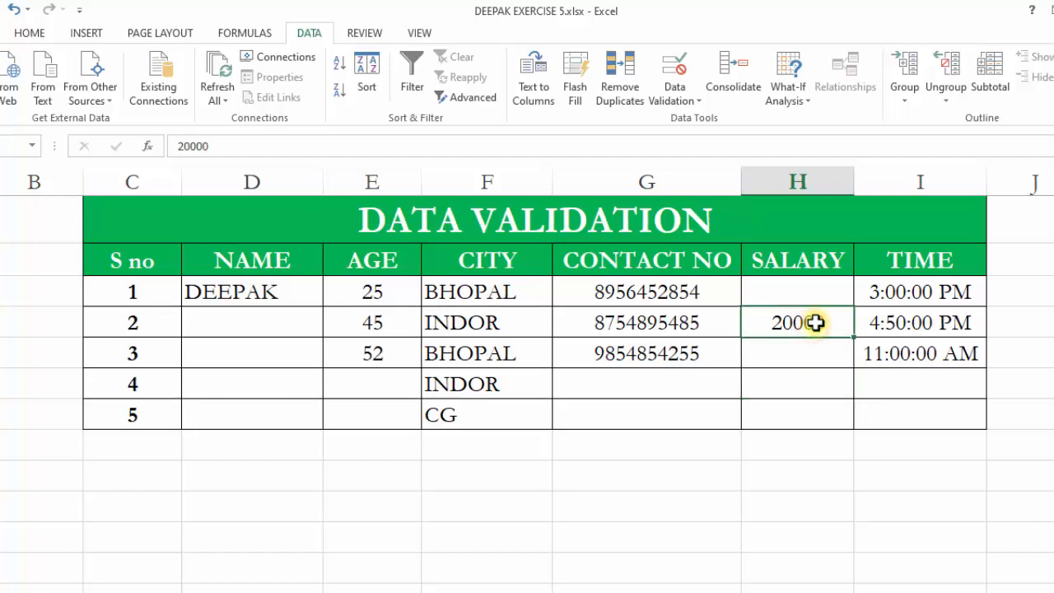
double_click(810, 324)
text(0)
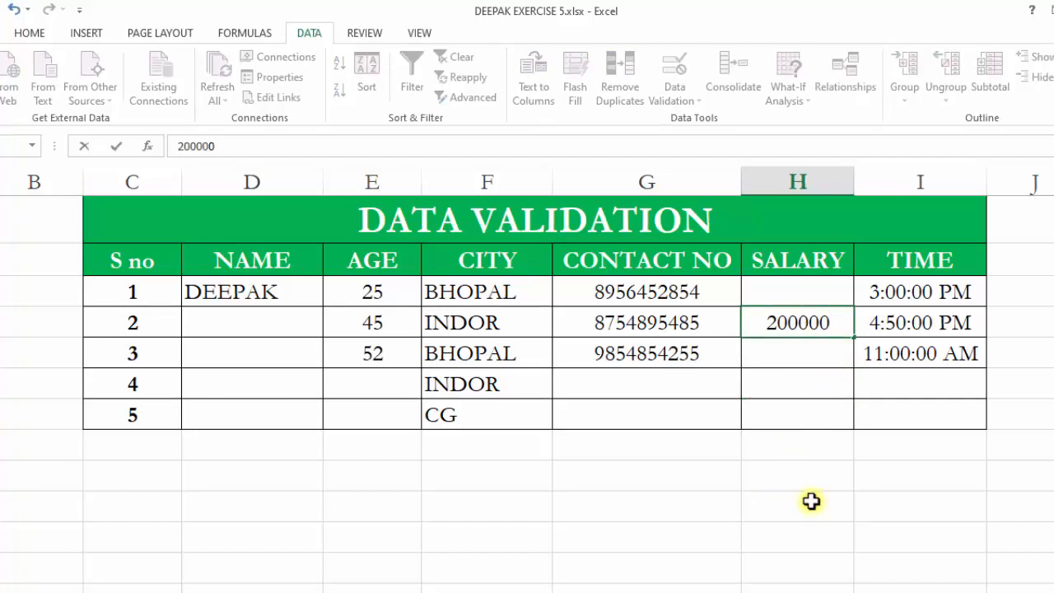
key(Return)
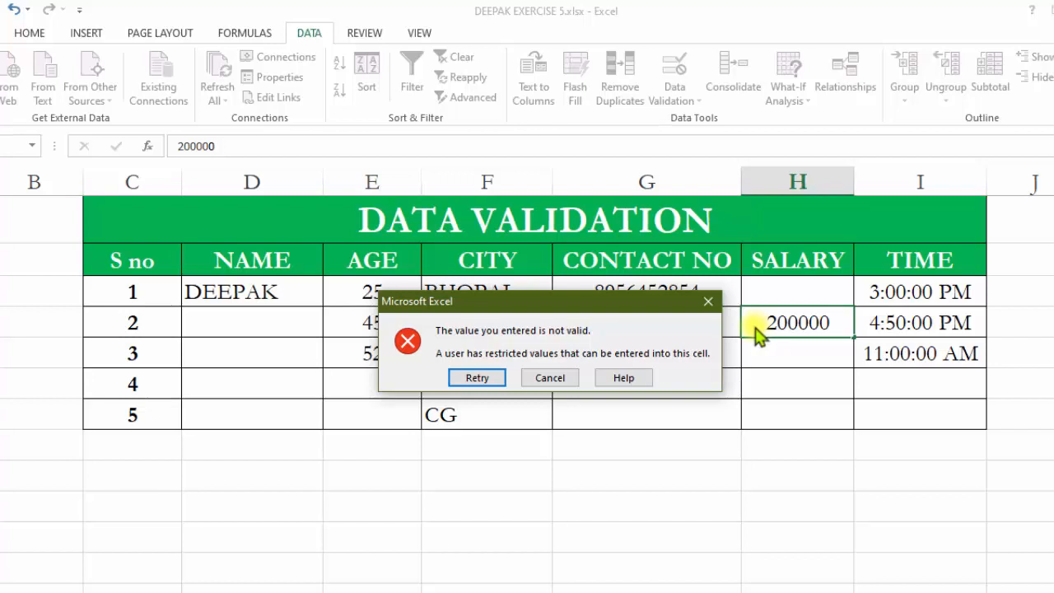
click(707, 301)
Try entering 55000 as the third row's salary, then cancel the entry.
click(800, 299)
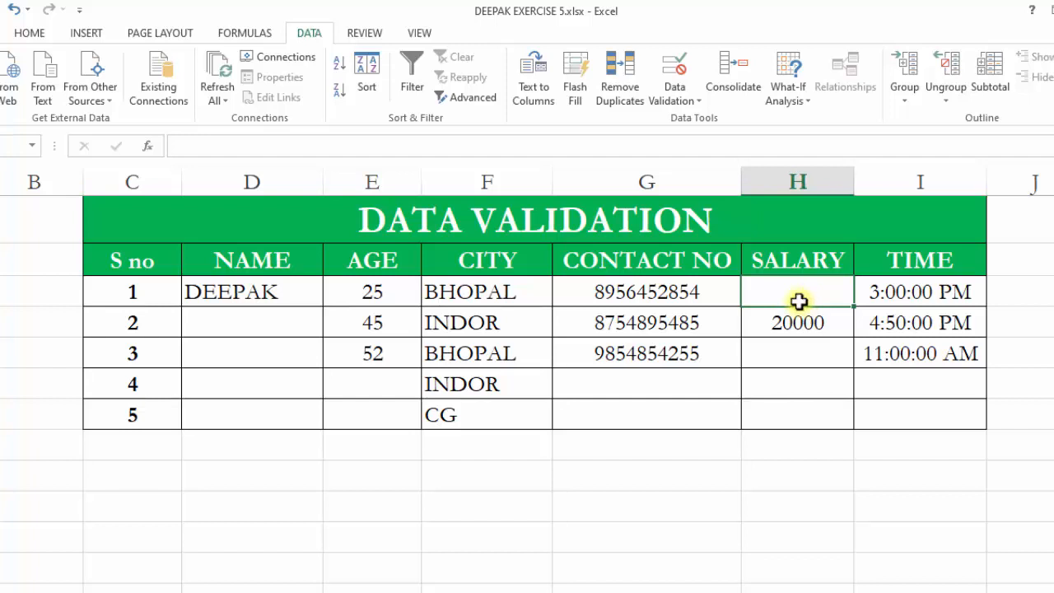
click(795, 354)
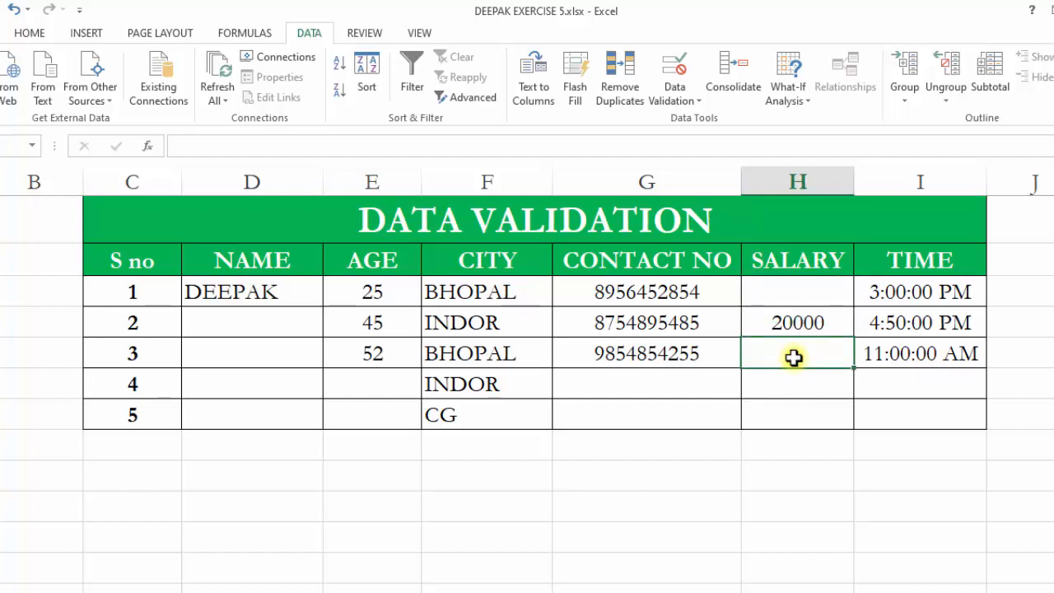
text(55)
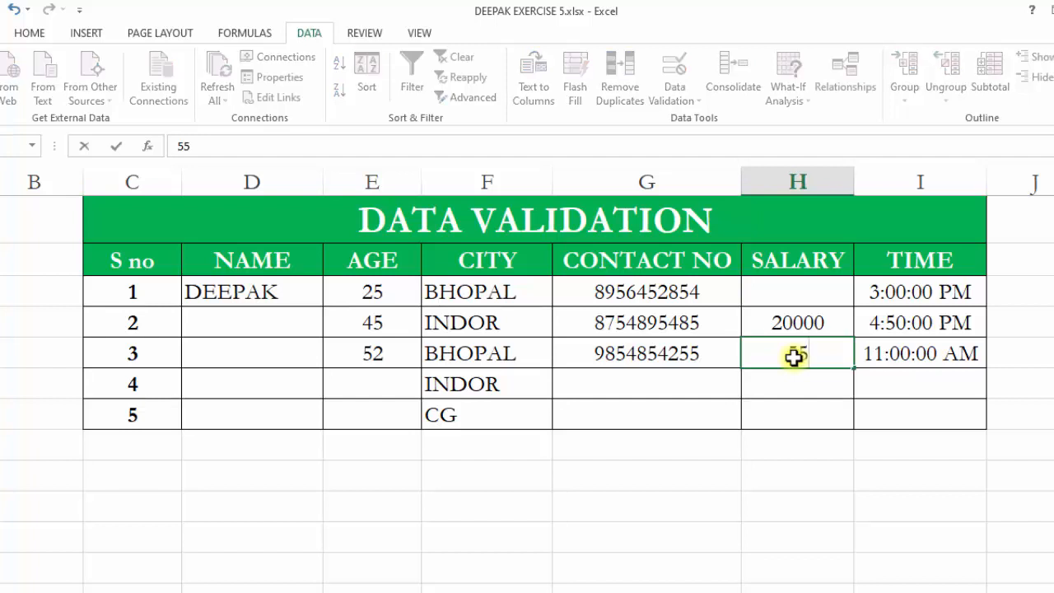
text(000)
click(777, 492)
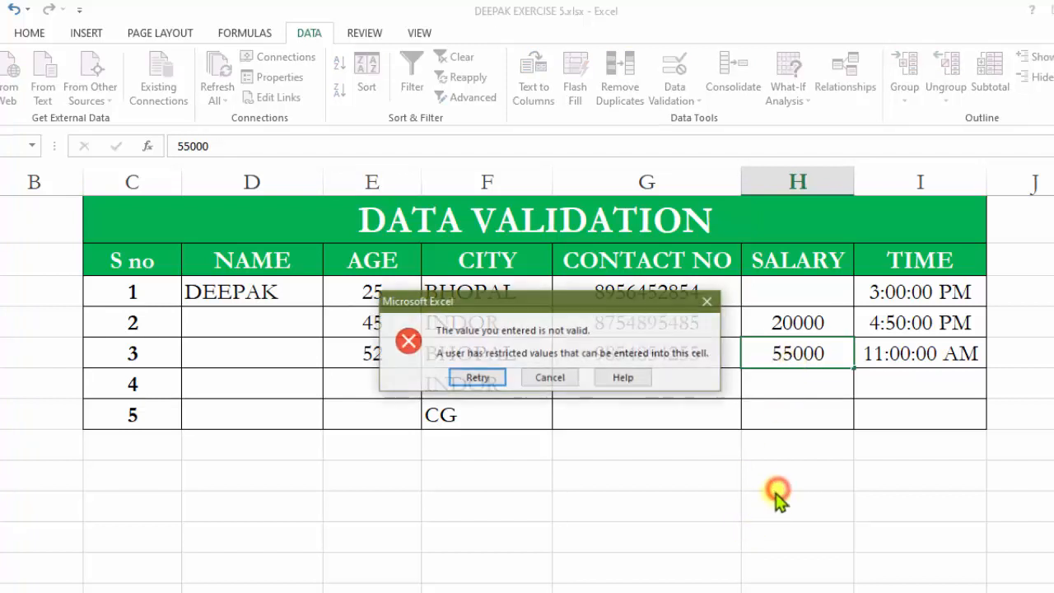
click(707, 303)
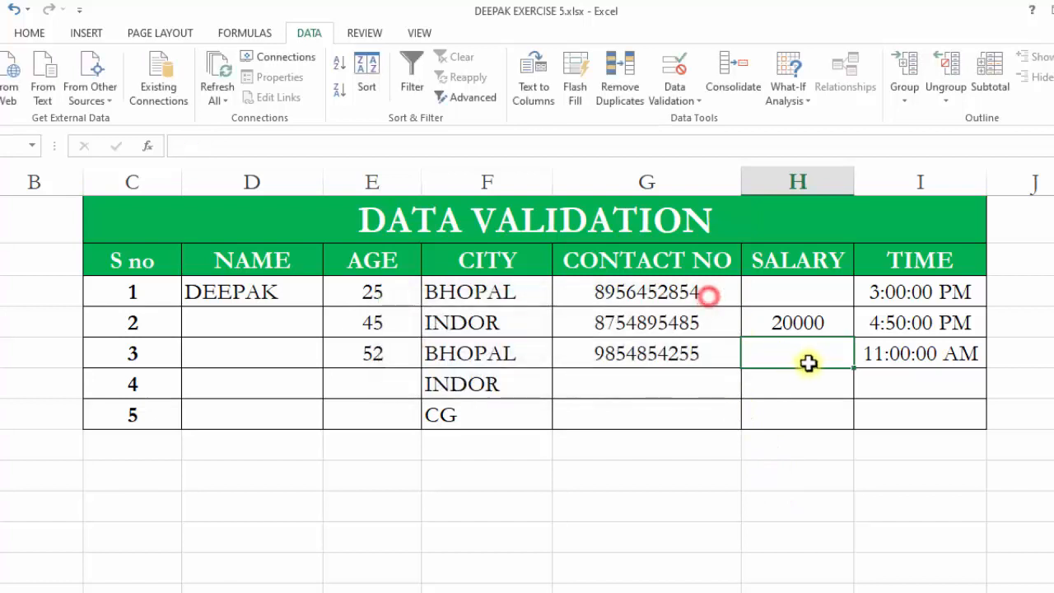
Enter 45000 as the third row's salary.
text(45)
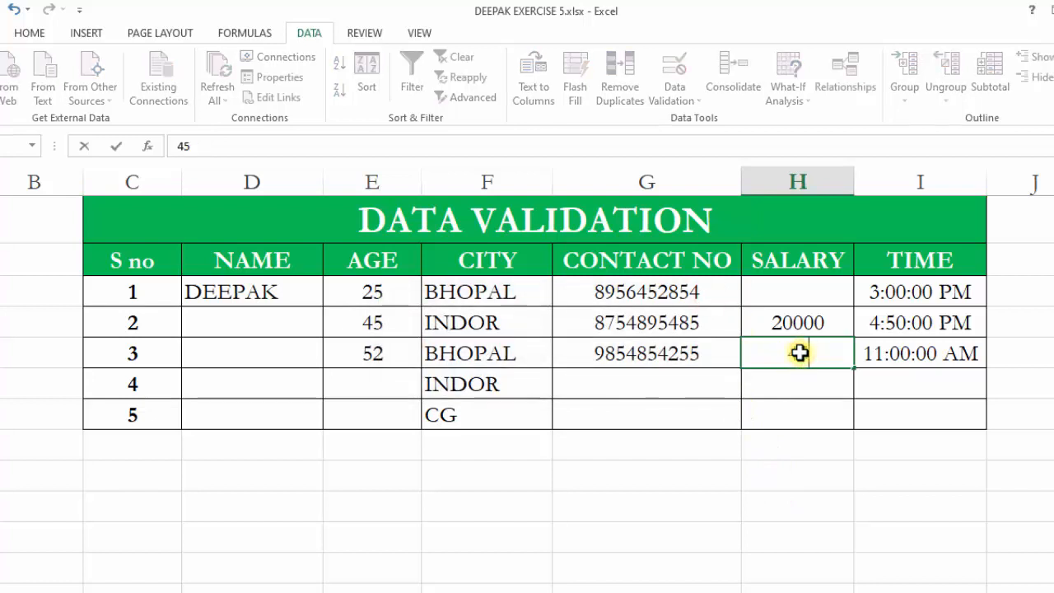
text(000)
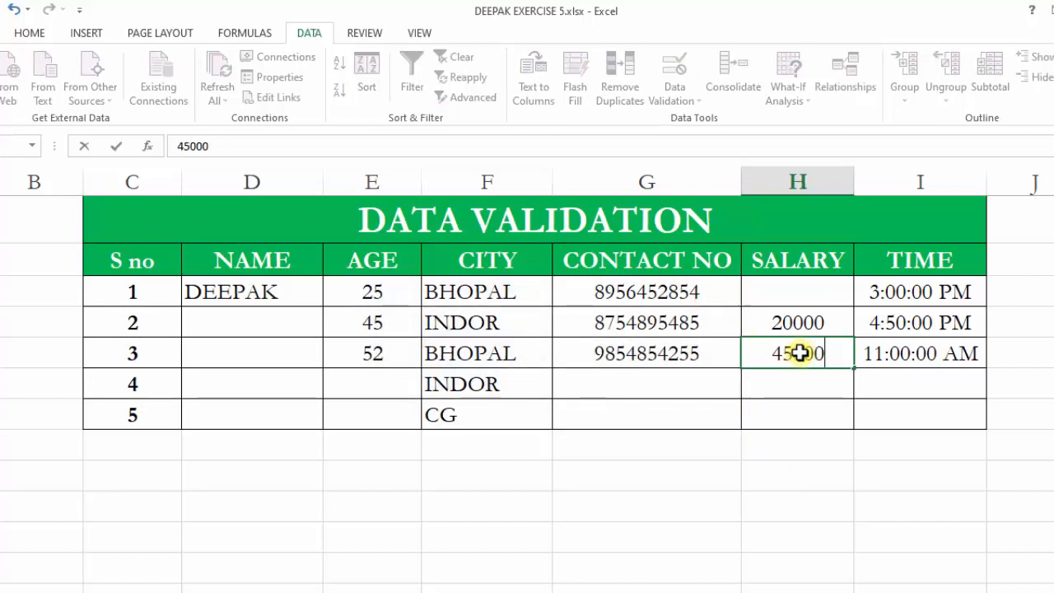
key(Return)
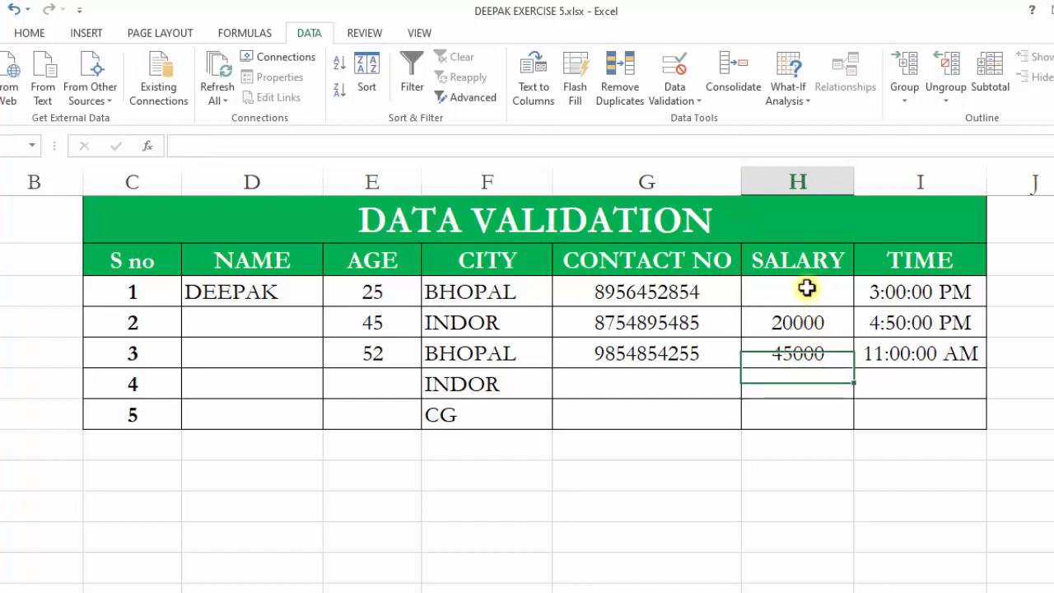
Try entering 46000 as the fourth row's salary, then cancel the entry.
drag(807, 289, 808, 408)
click(798, 298)
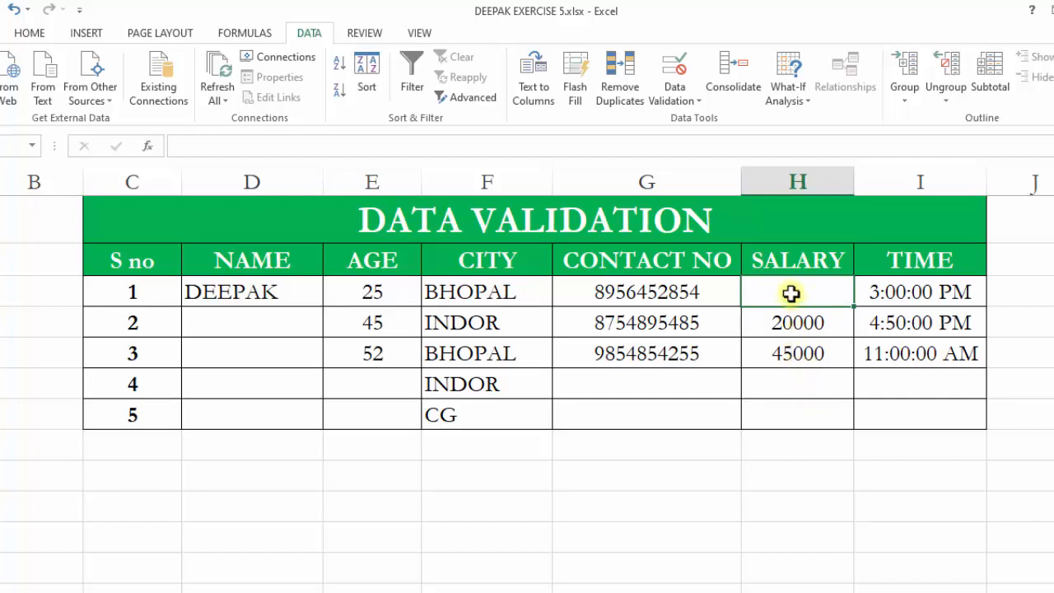
click(789, 383)
click(789, 288)
click(802, 359)
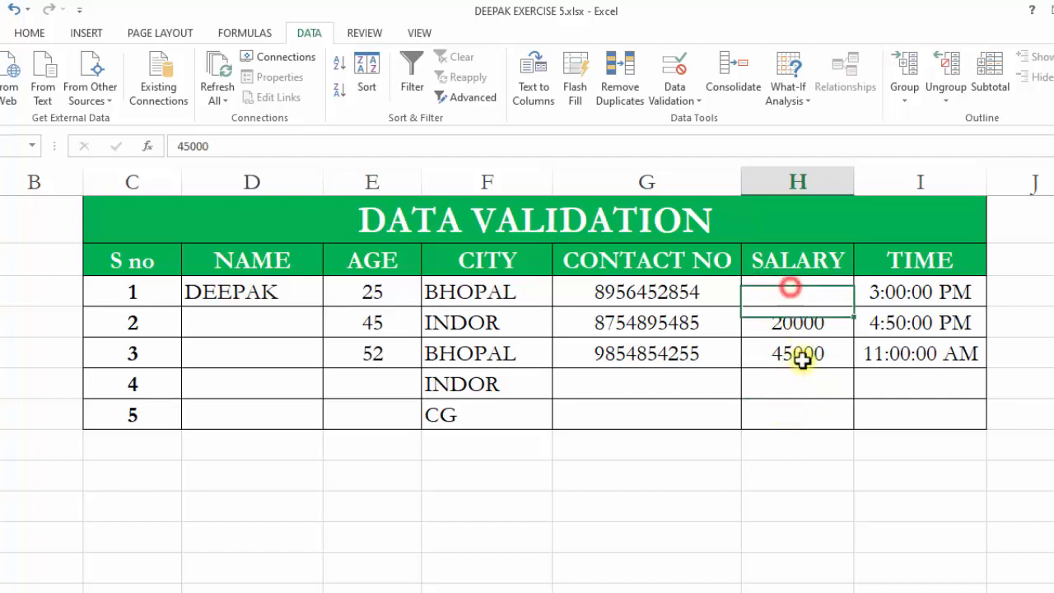
click(804, 384)
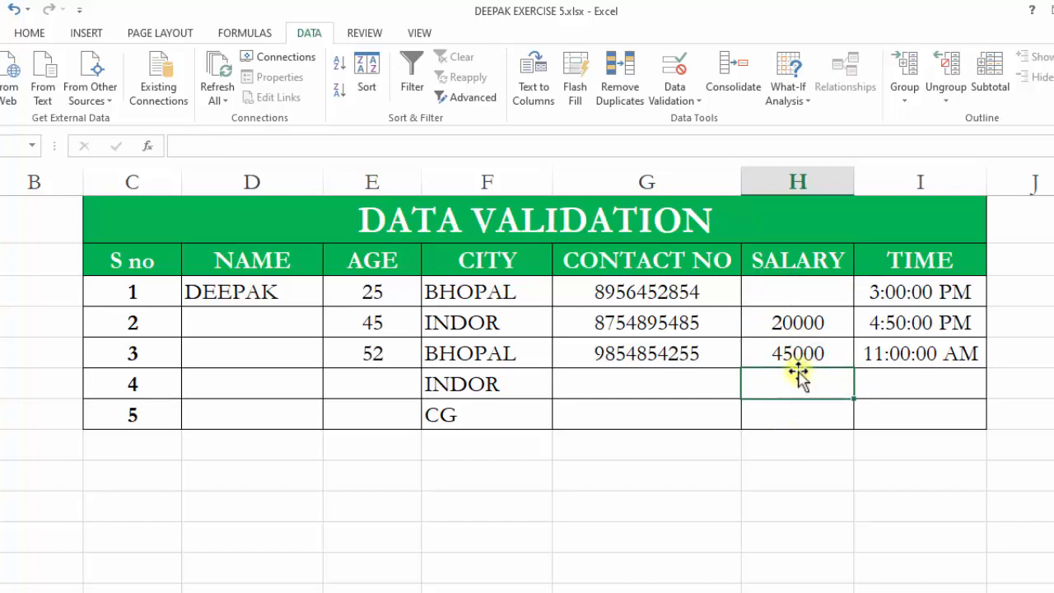
text(4)
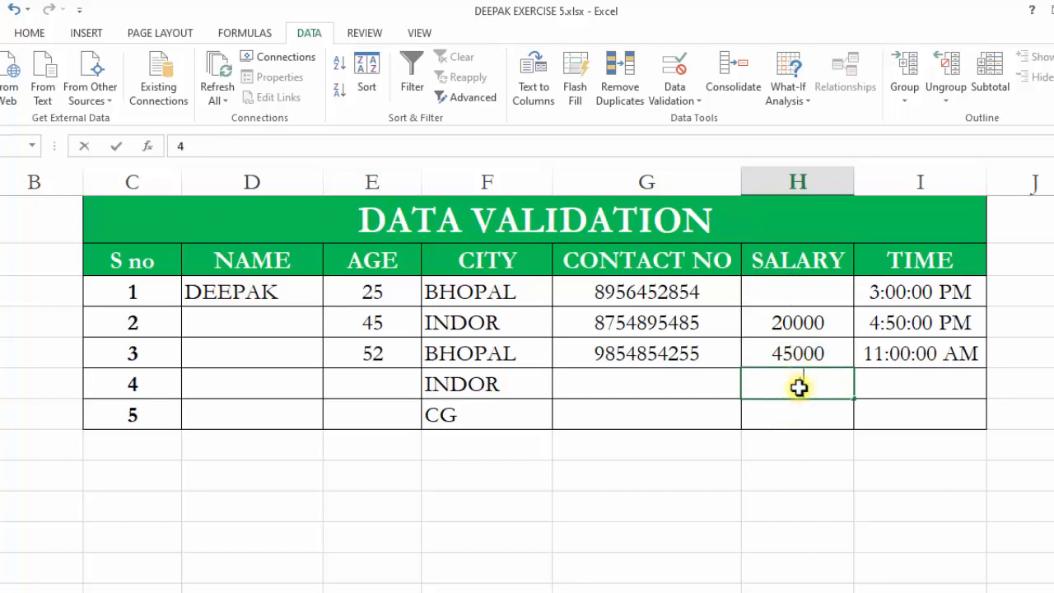
text(6000)
click(841, 440)
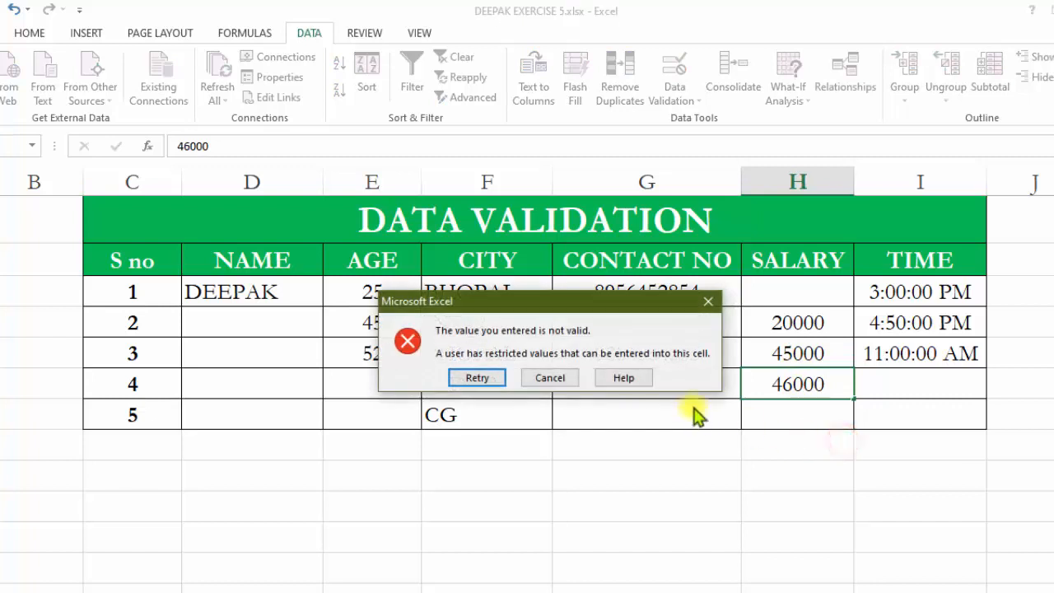
click(706, 306)
Inspect the time column cells and their entries.
click(897, 294)
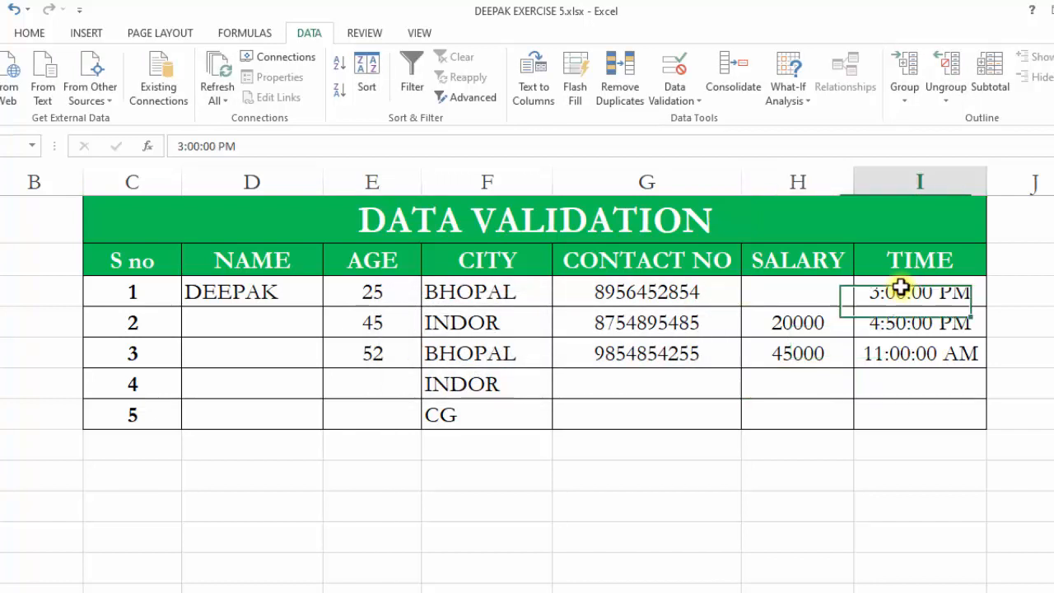
click(907, 372)
click(905, 288)
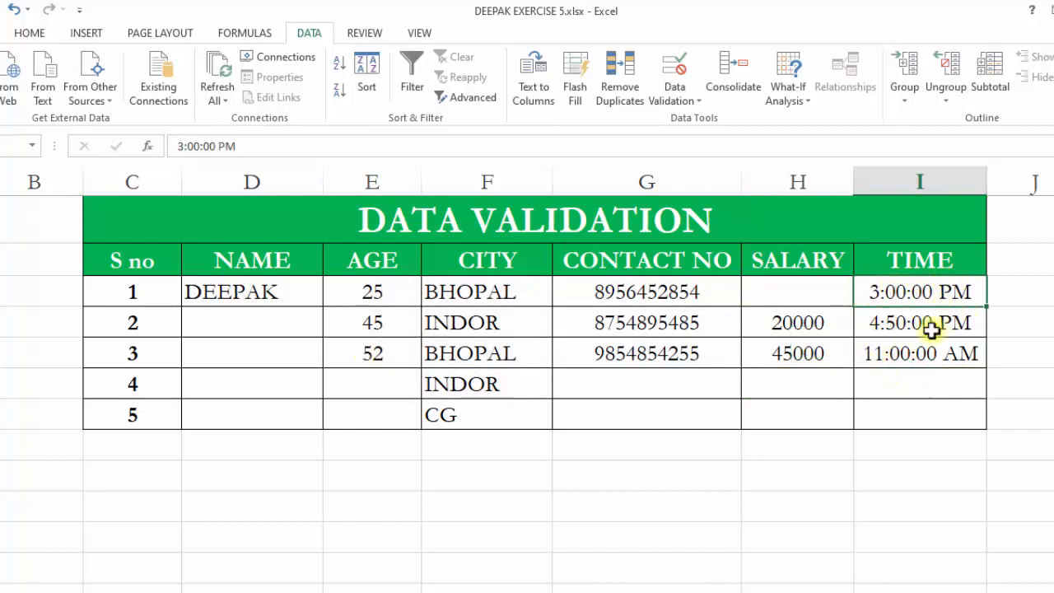
click(993, 294)
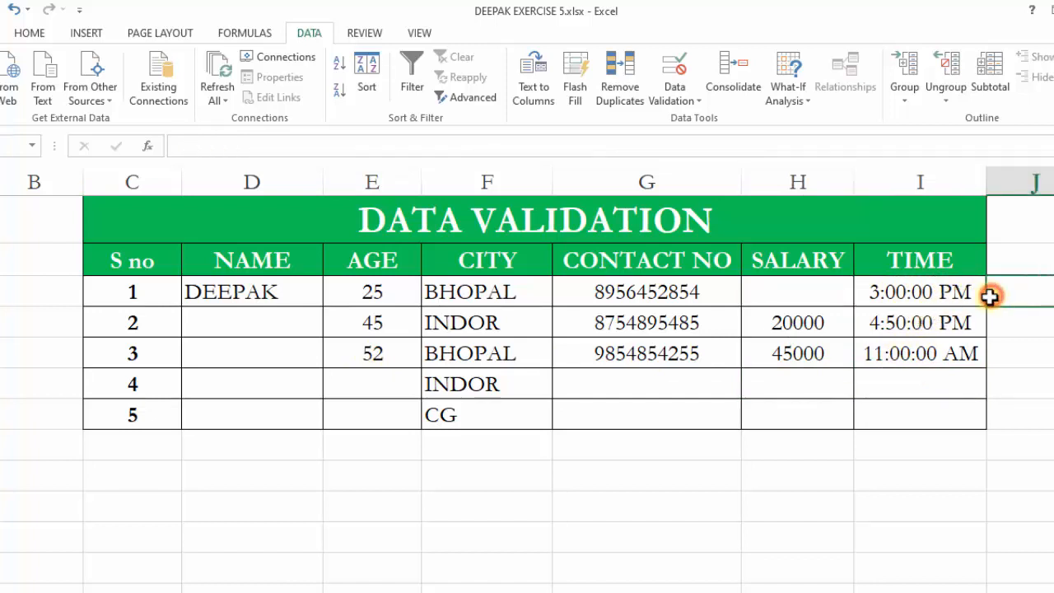
click(976, 381)
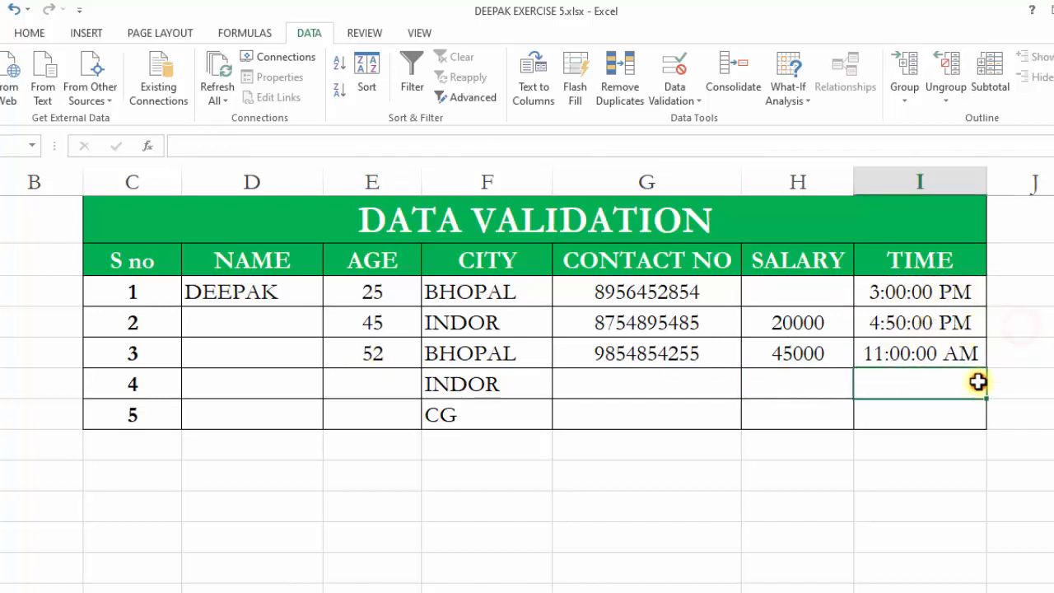
click(947, 302)
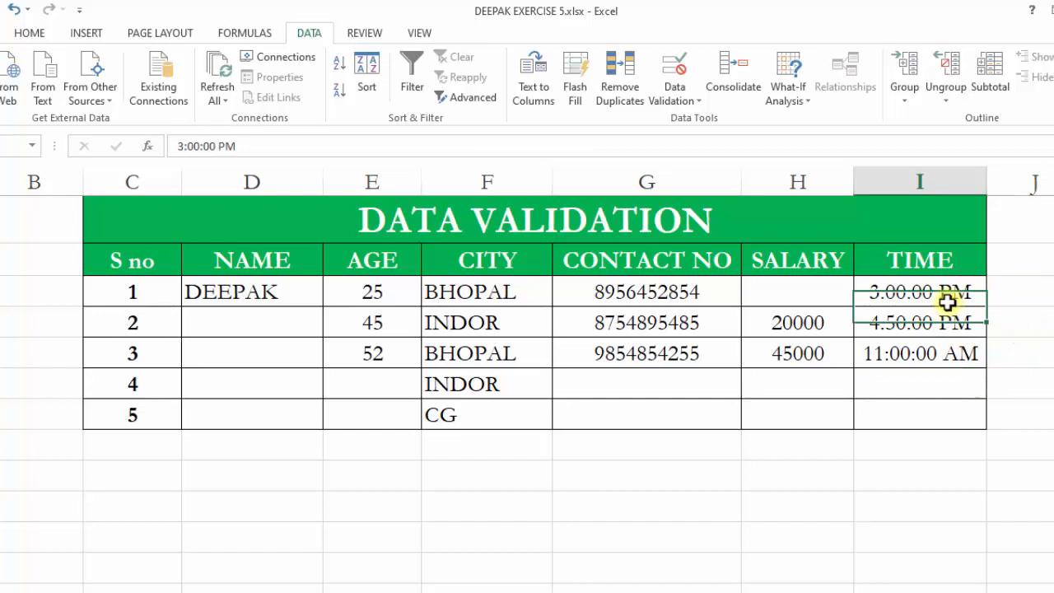
double_click(876, 294)
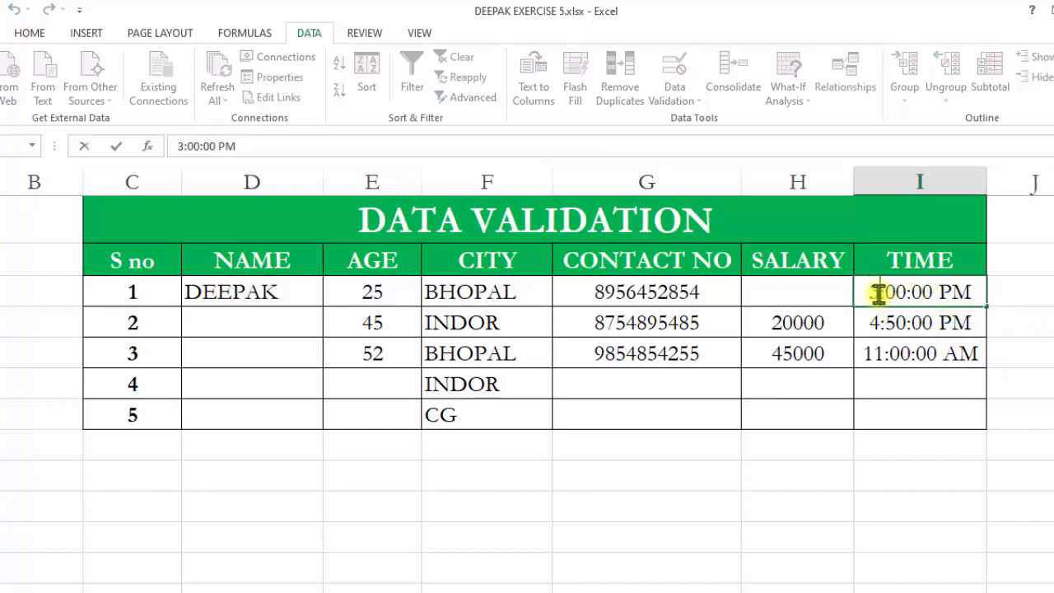
drag(875, 292, 871, 294)
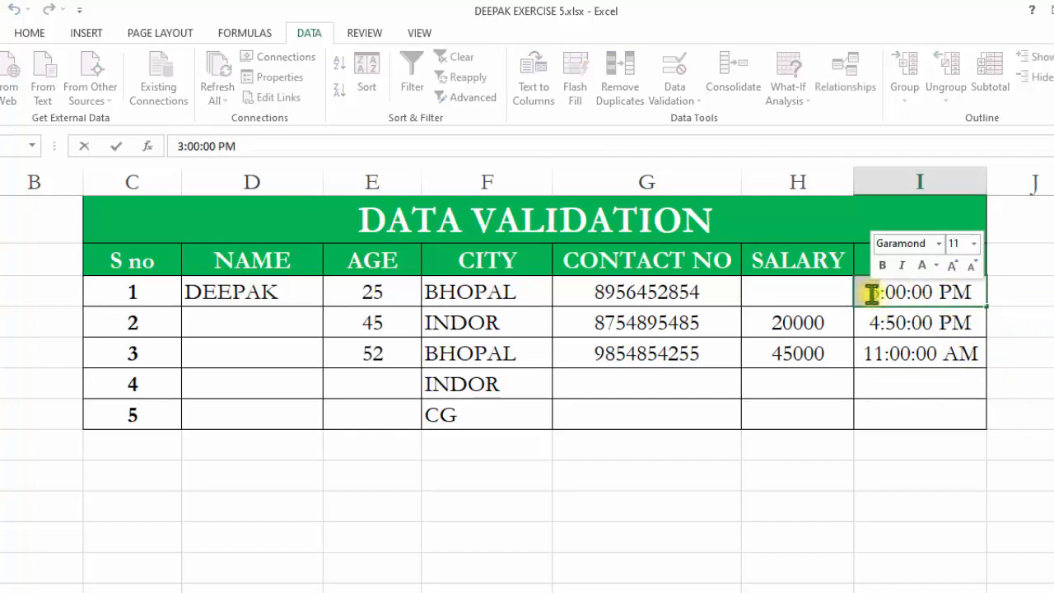
Try changing the third row's time to 4:00:00 AM, then cancel the entry.
click(876, 353)
drag(883, 352, 860, 356)
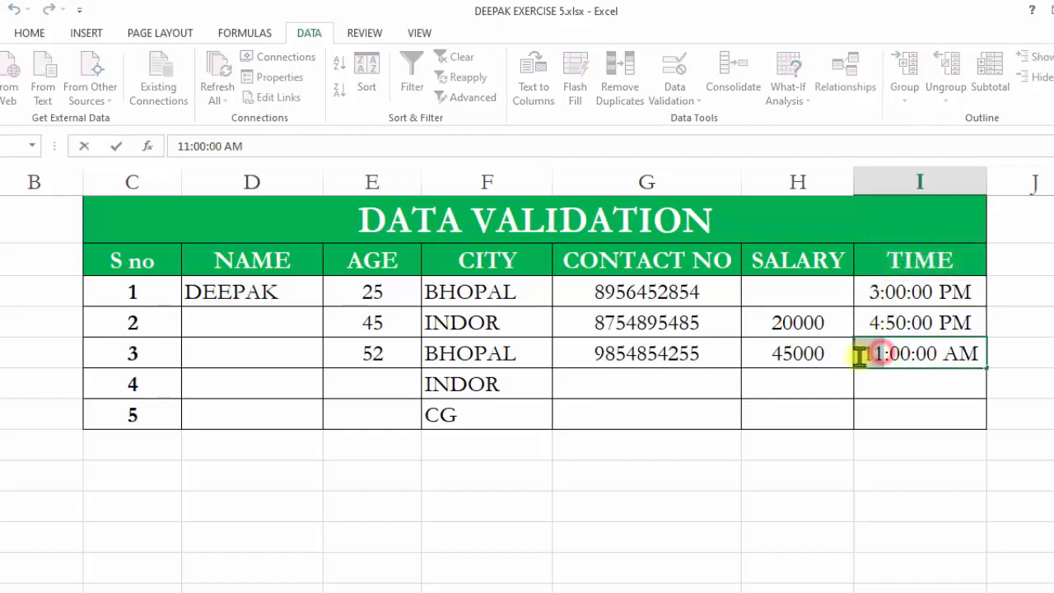
text(4)
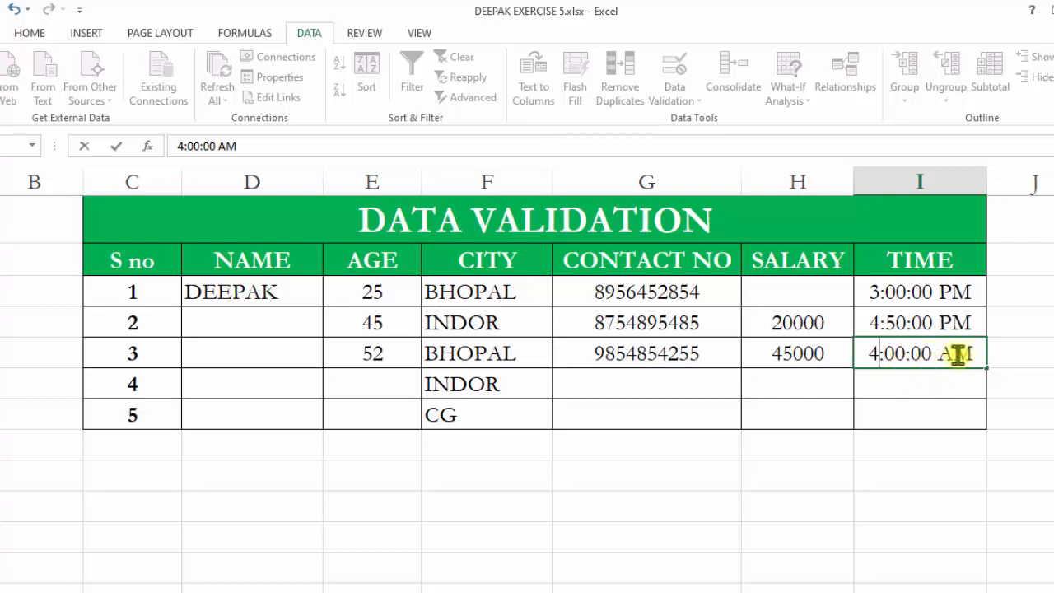
key(Return)
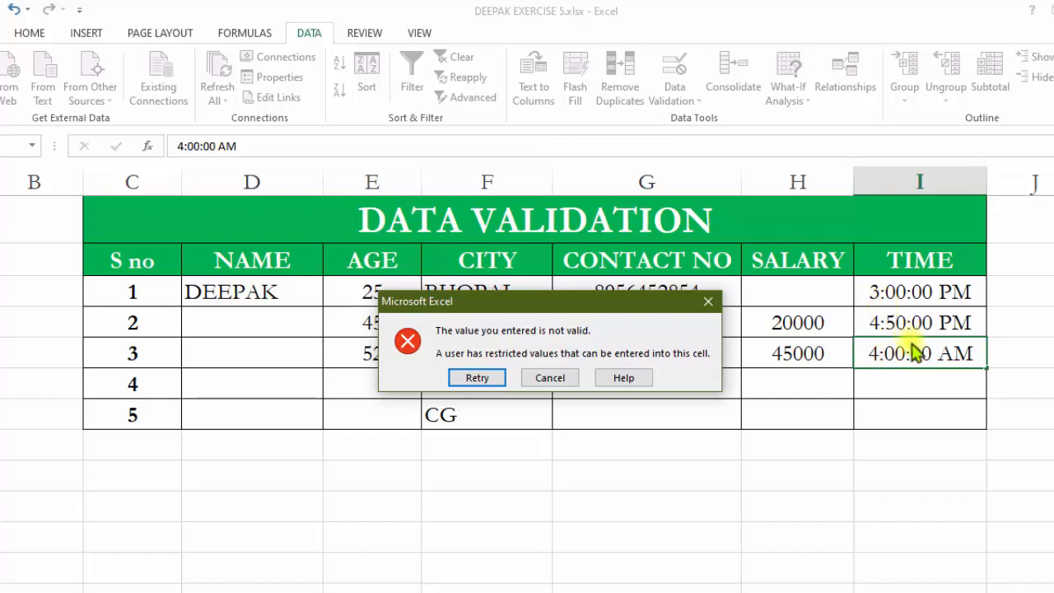
click(709, 301)
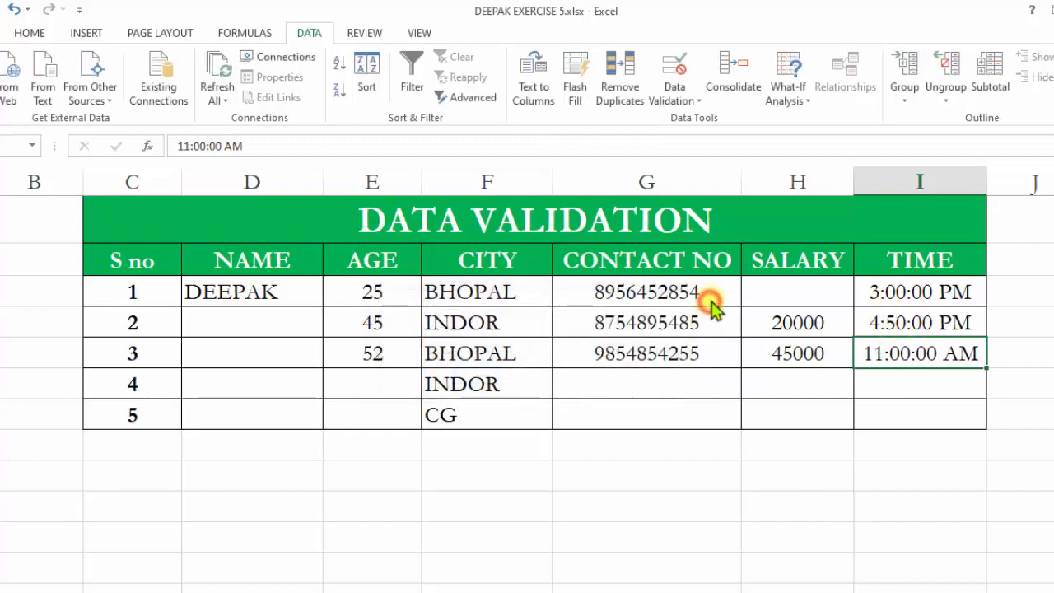
Enter 4:00:00 PM as the fourth row's time.
click(900, 385)
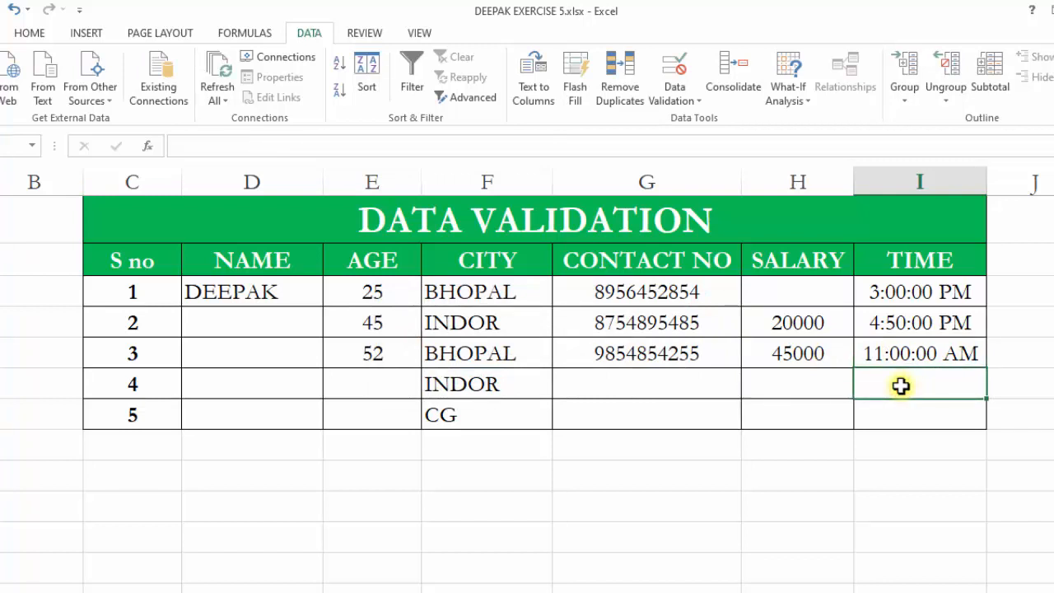
text(4)
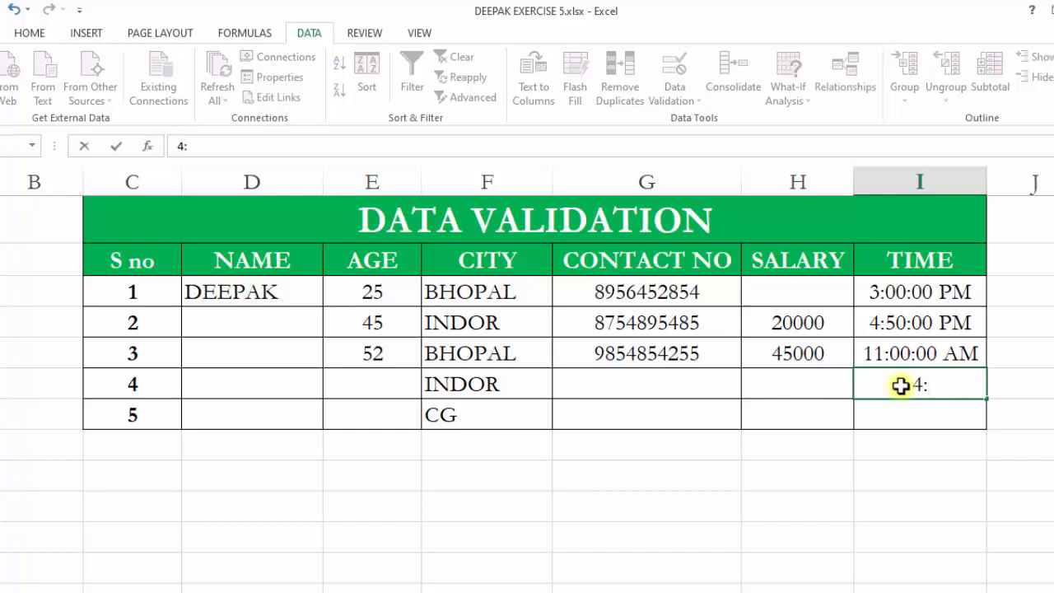
text(:00:00)
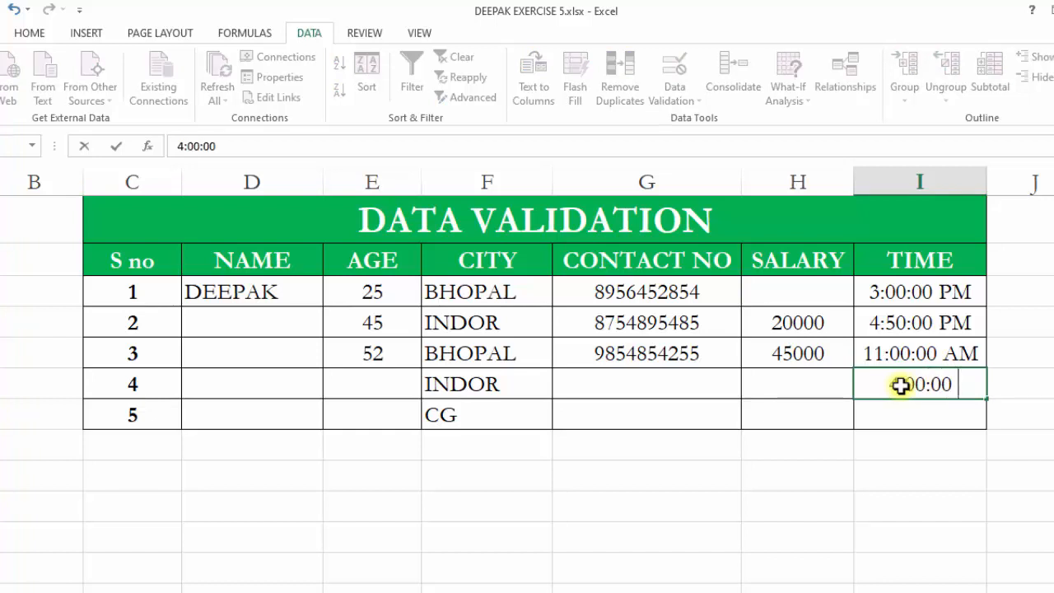
text( PM)
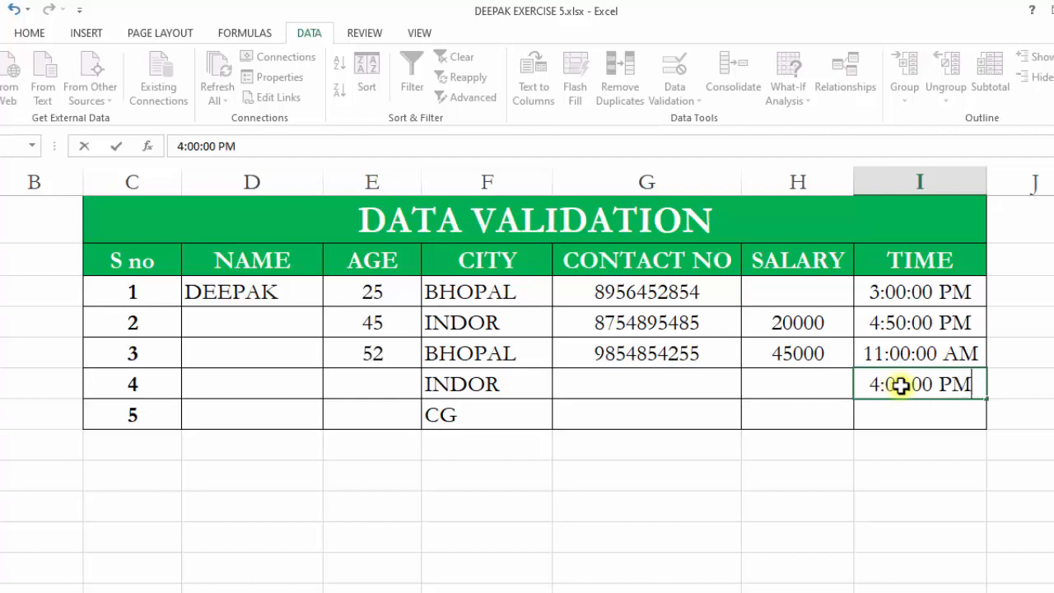
click(951, 442)
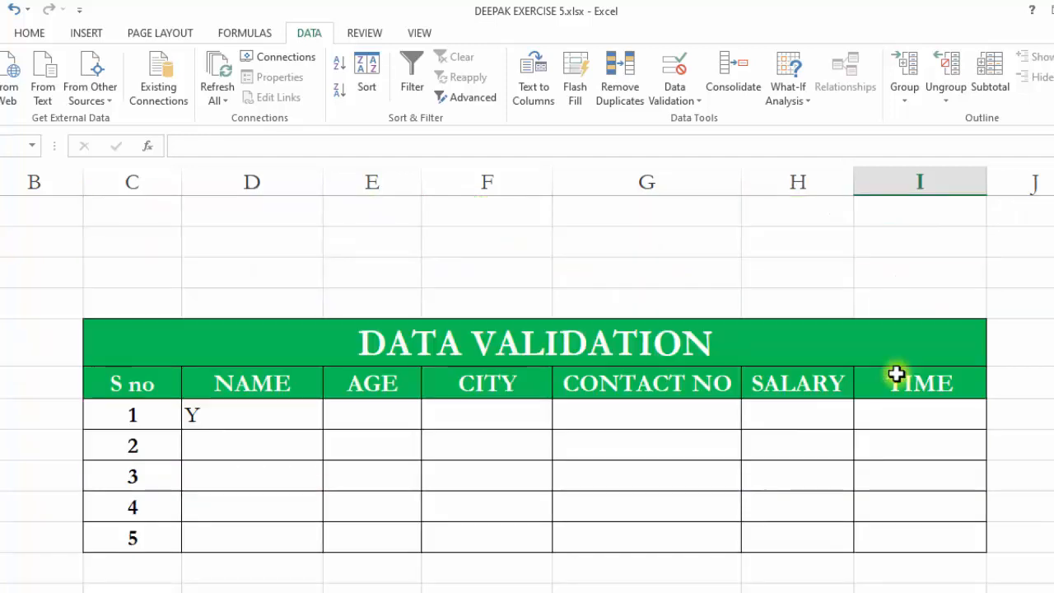
Clear the Y name entry and the TRUE formula cell in the empty table further down the sheet.
scroll(885, 375, down, 2)
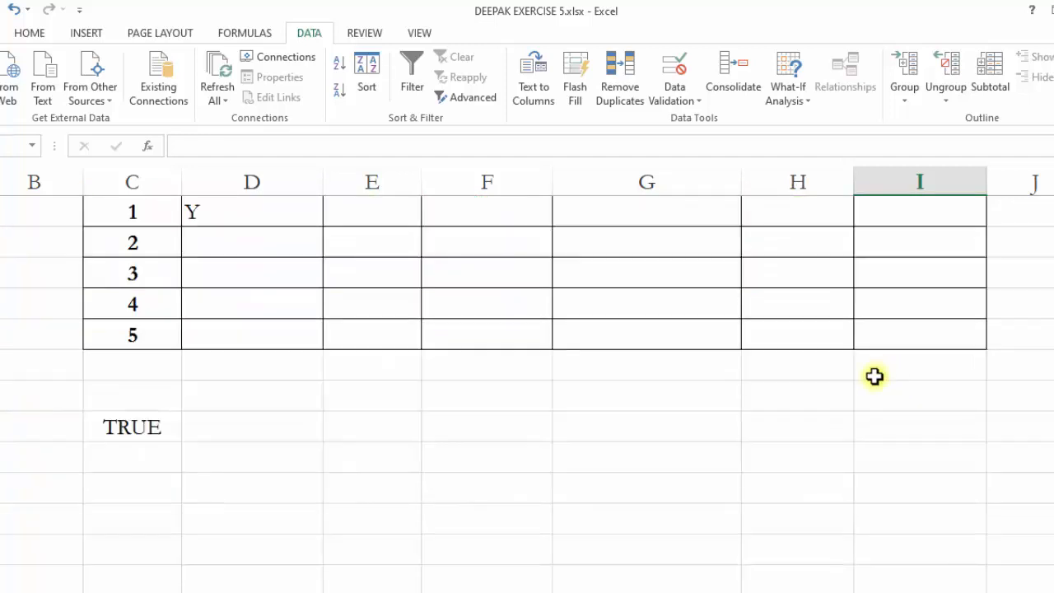
scroll(557, 419, up, 2)
click(334, 465)
scroll(306, 435, down, 1)
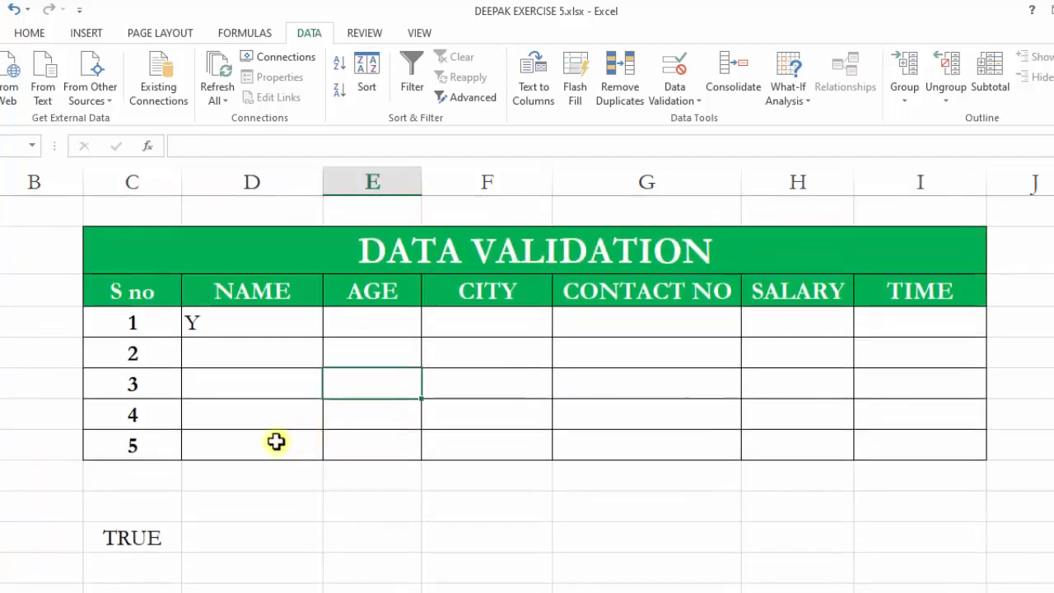
click(220, 326)
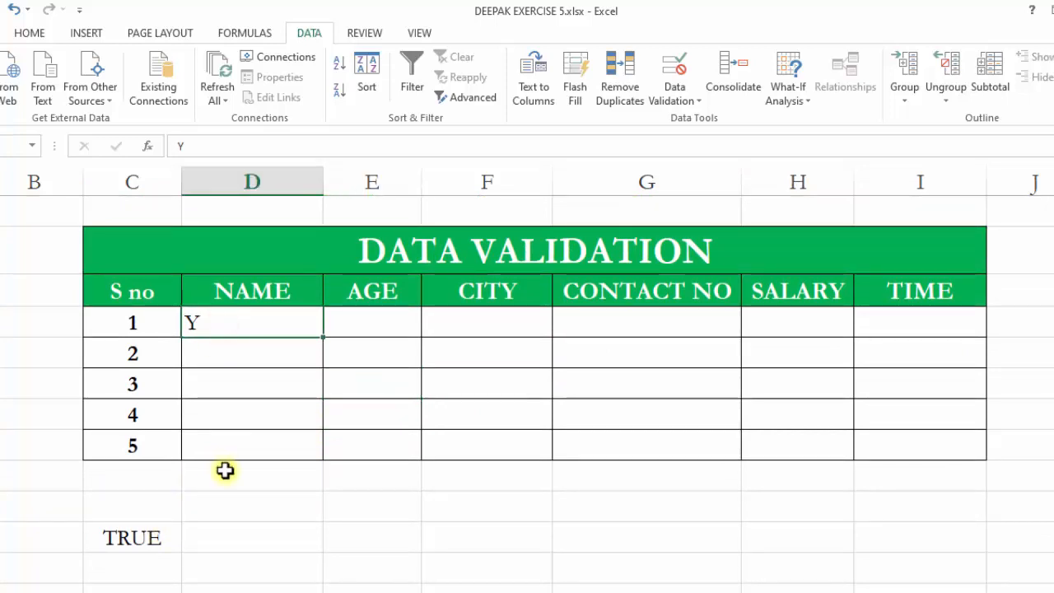
key(Delete)
click(107, 537)
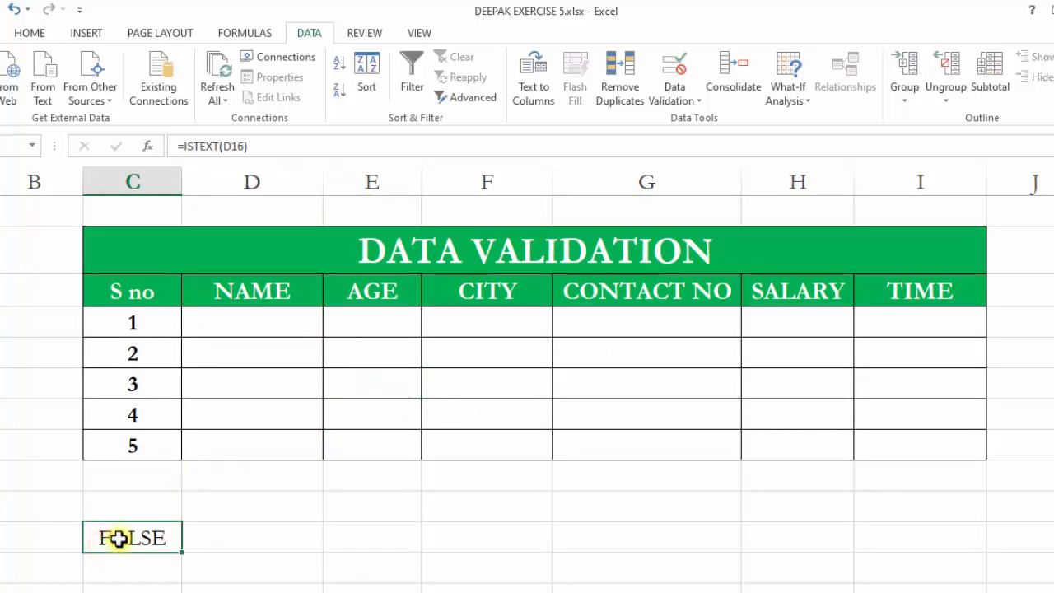
key(Delete)
Enter the formula =ISTEXT(D16) in the cell below the empty table's S no column, then reopen it for editing.
click(219, 486)
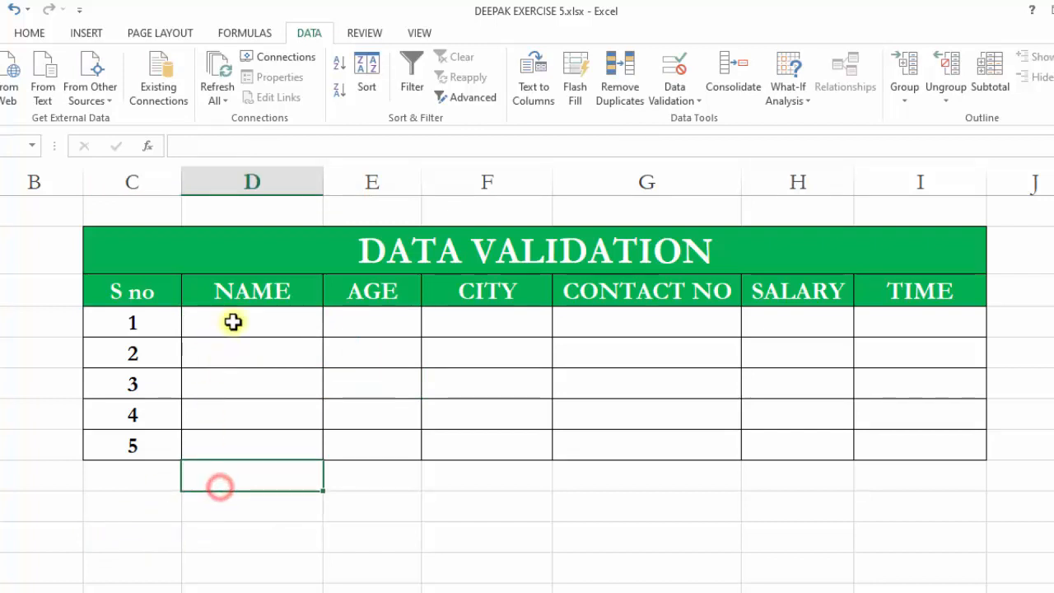
mouse_move(237, 317)
mouse_down()
mouse_move(237, 417)
mouse_move(240, 398)
mouse_move(237, 407)
mouse_up()
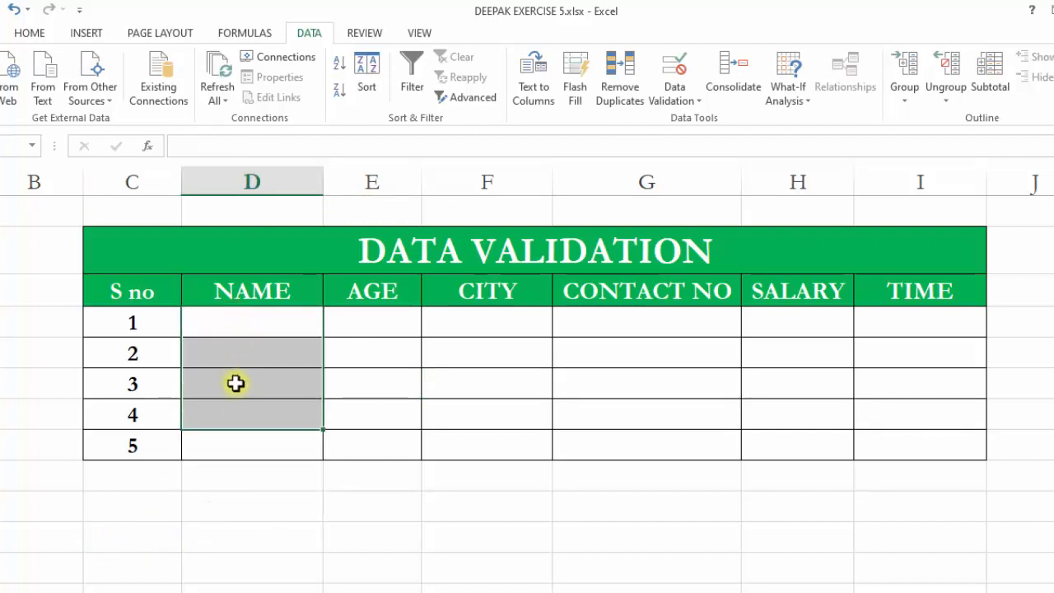
click(158, 512)
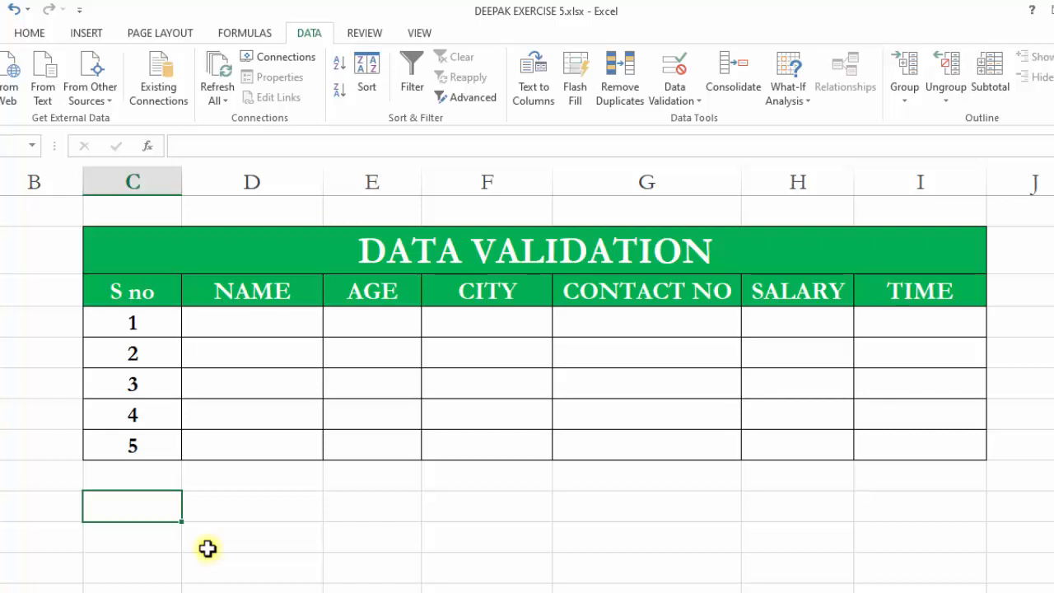
text(=)
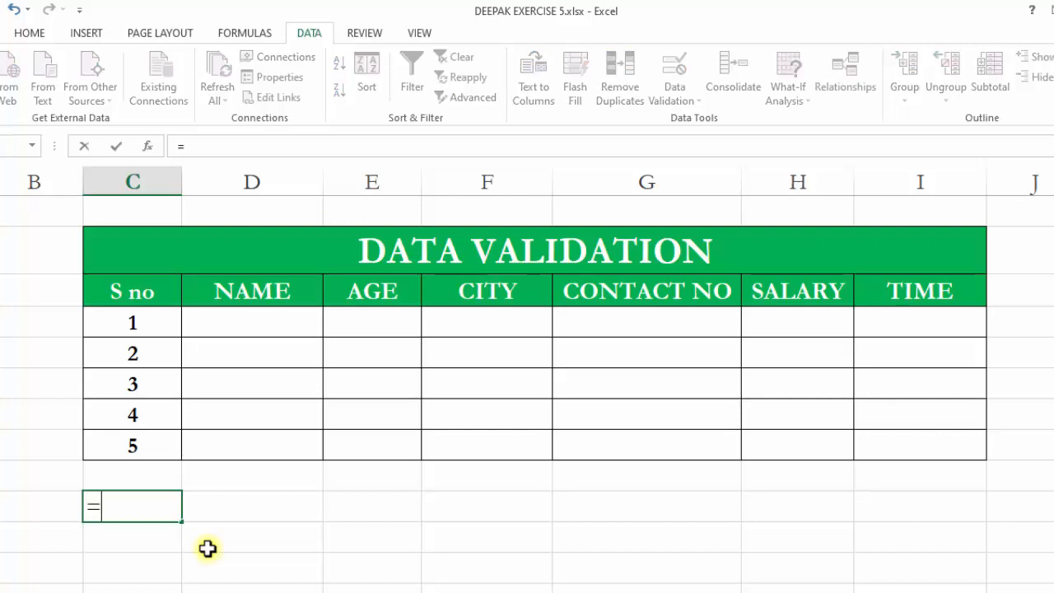
text(ISTEX)
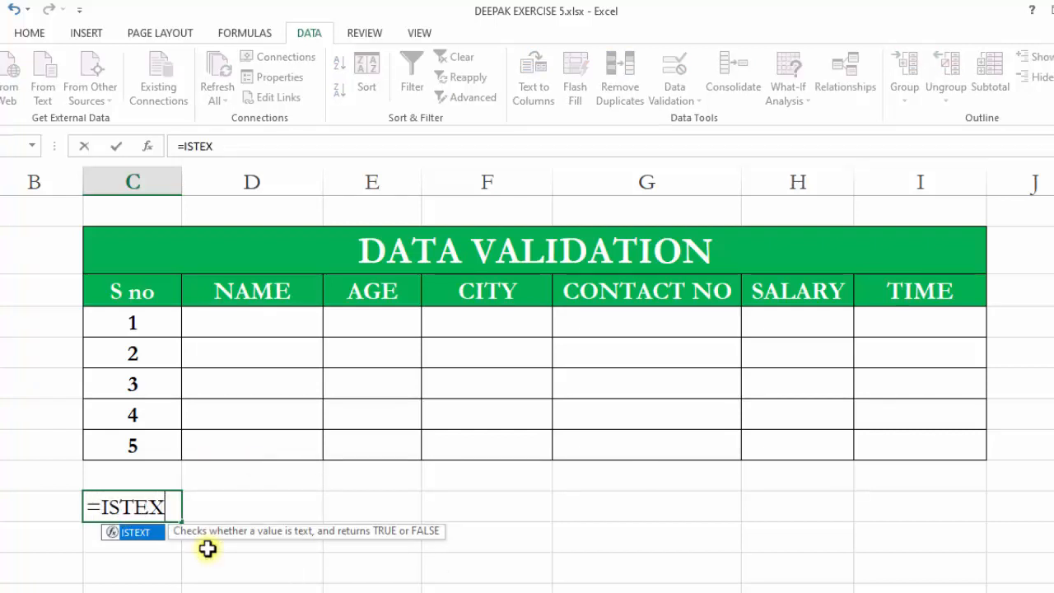
text(T)
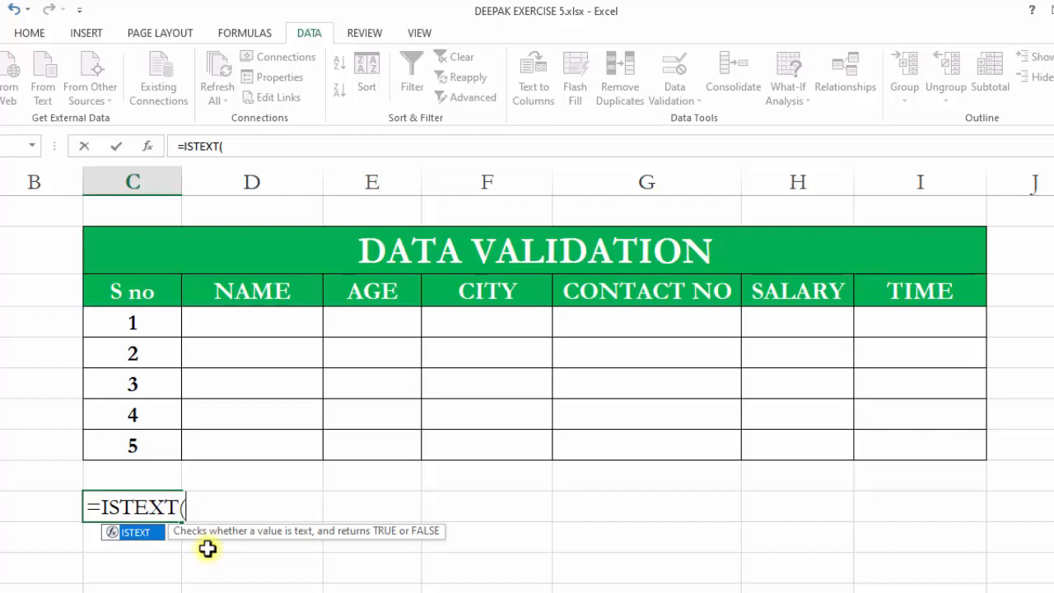
text(()
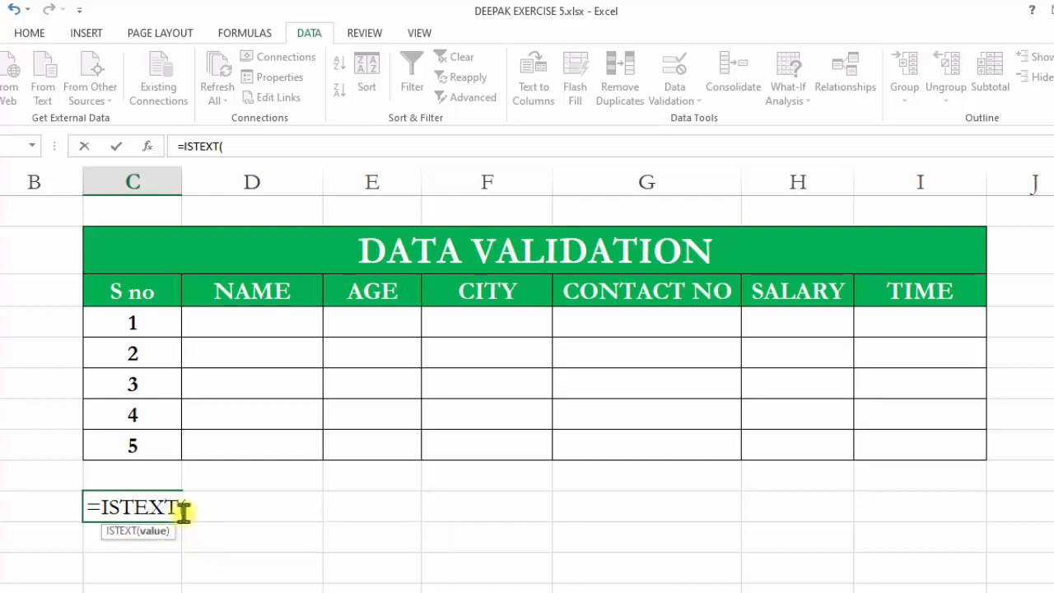
click(228, 327)
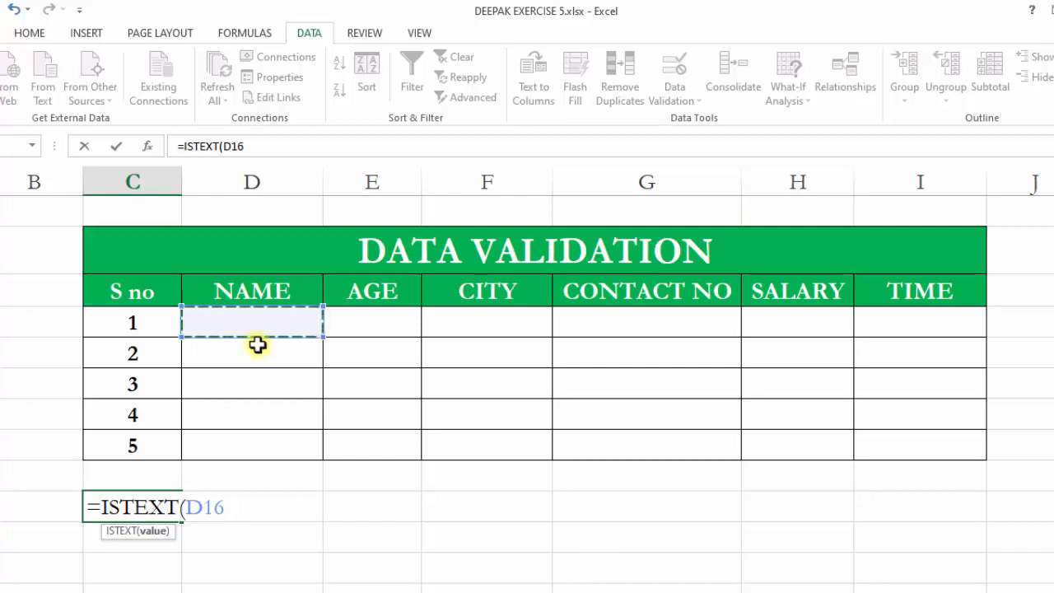
text())
key(Return)
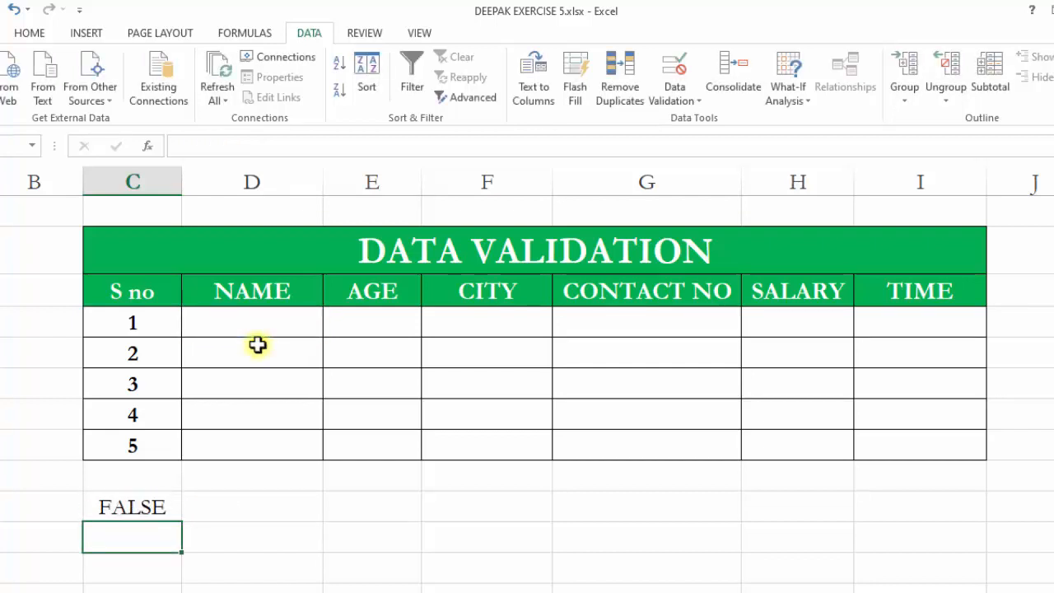
click(141, 510)
double_click(141, 509)
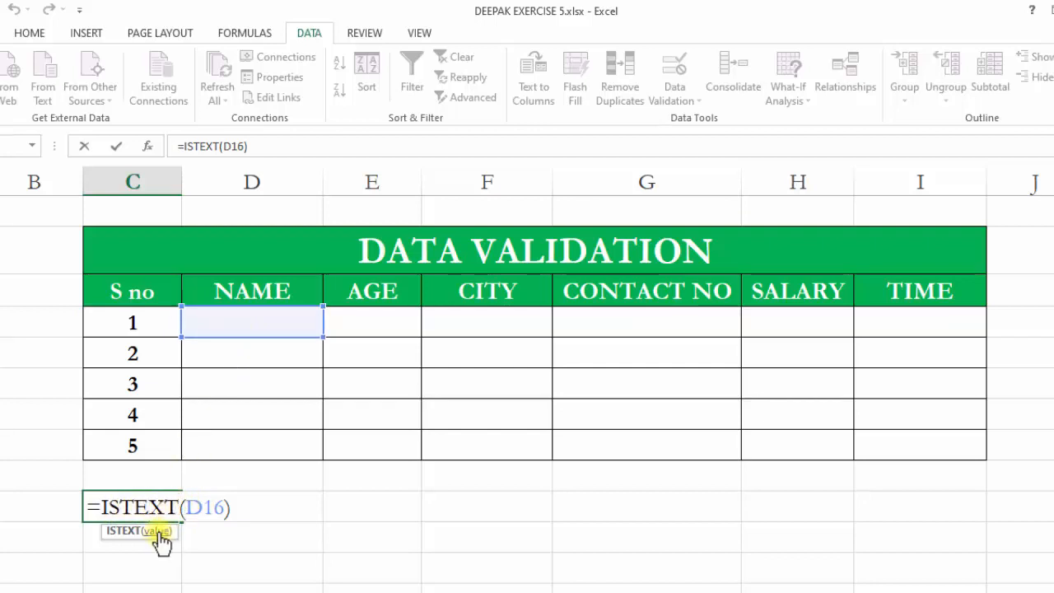
Confirm the ISTEXT formula and test it by entering G, then 5, as the first row's name.
key(Return)
click(236, 327)
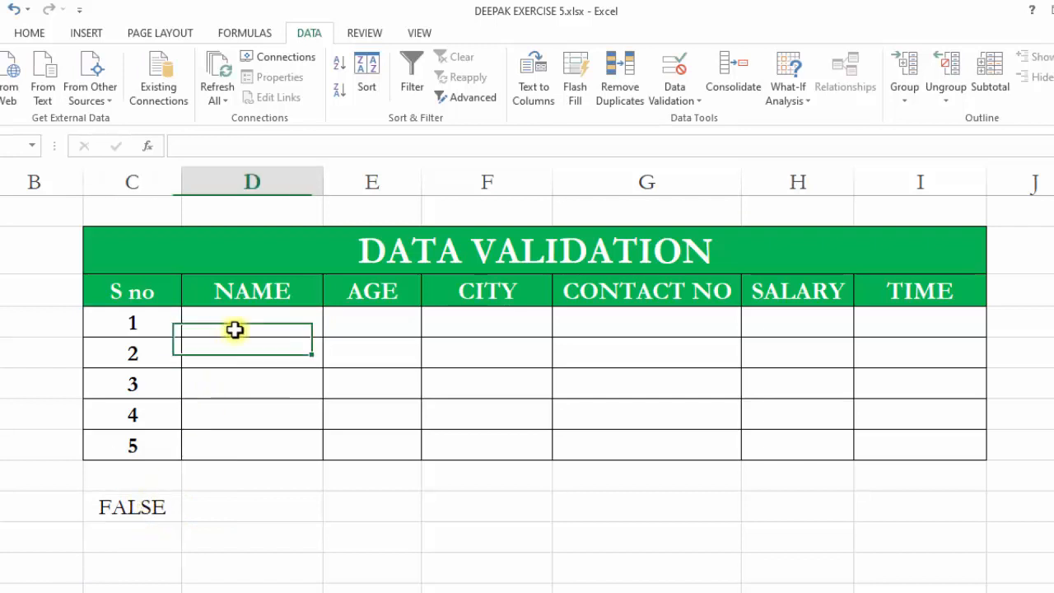
text(G)
click(239, 514)
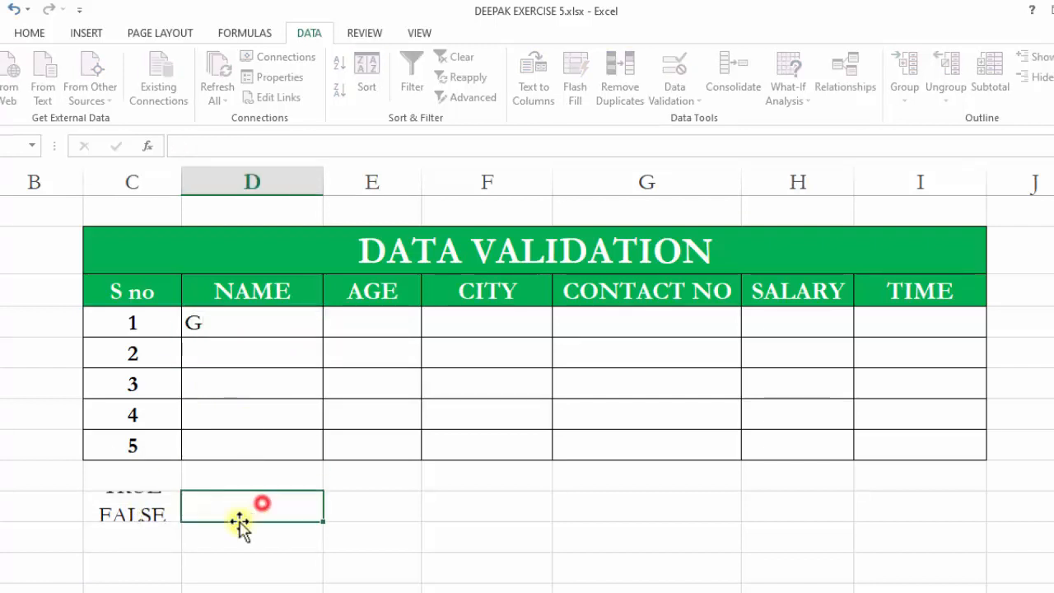
click(212, 322)
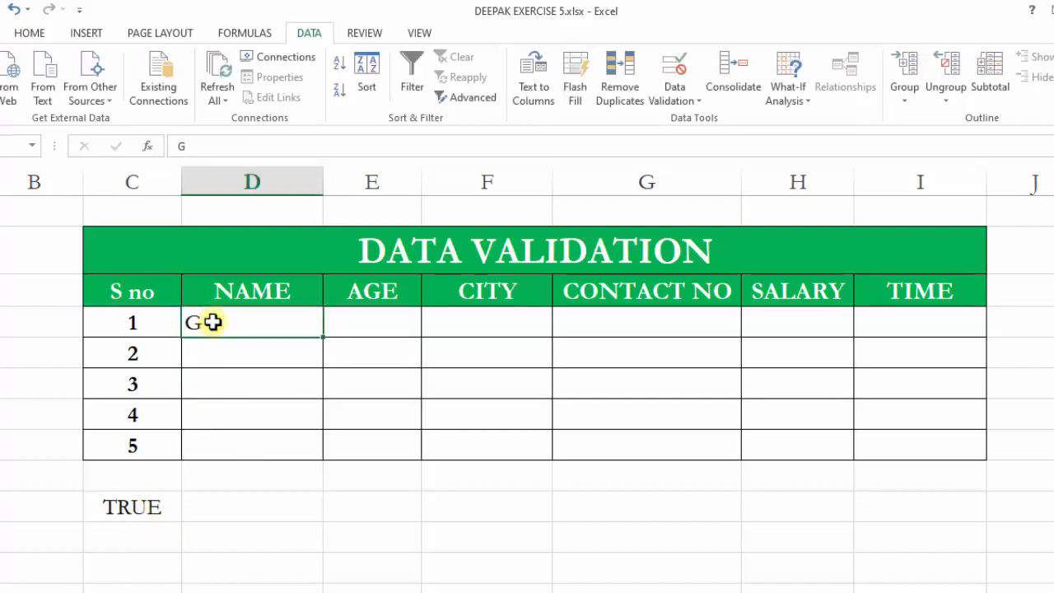
text(5)
click(198, 512)
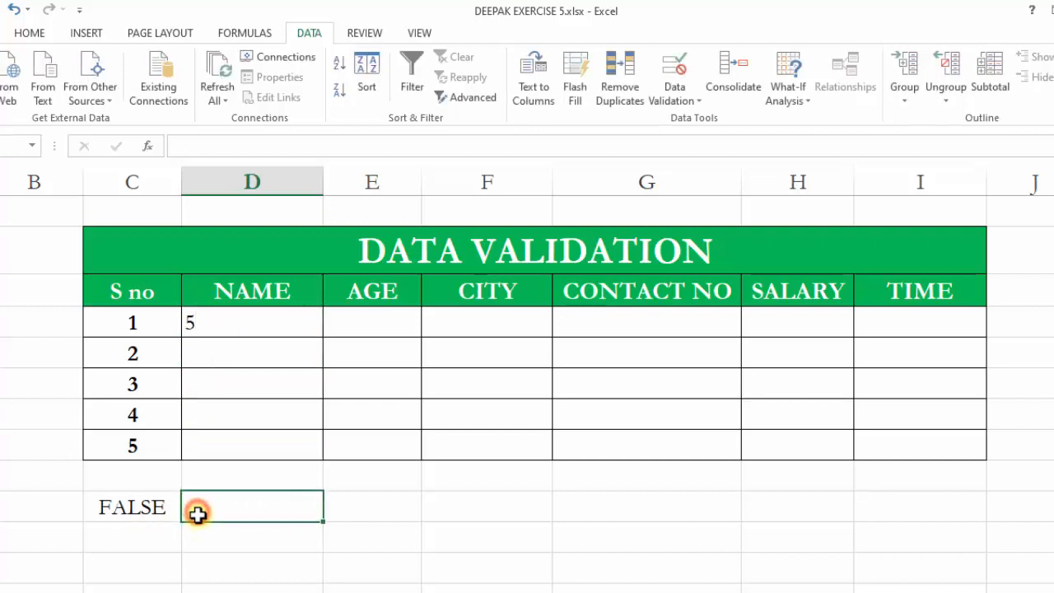
Clear the first row's name entry and the ISTEXT formula cell below the table.
click(221, 337)
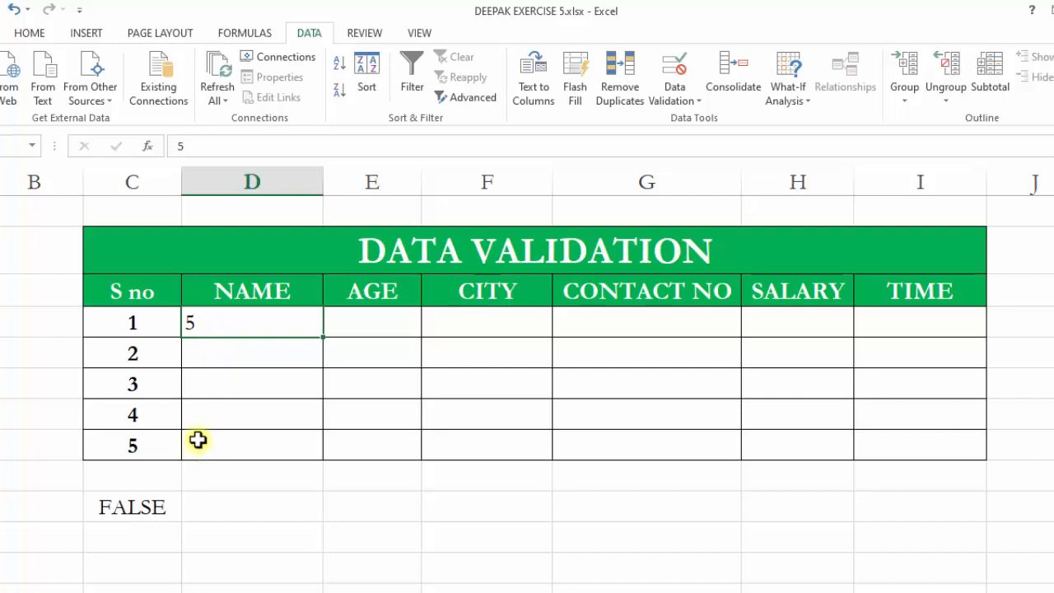
key(Delete)
click(137, 510)
key(Delete)
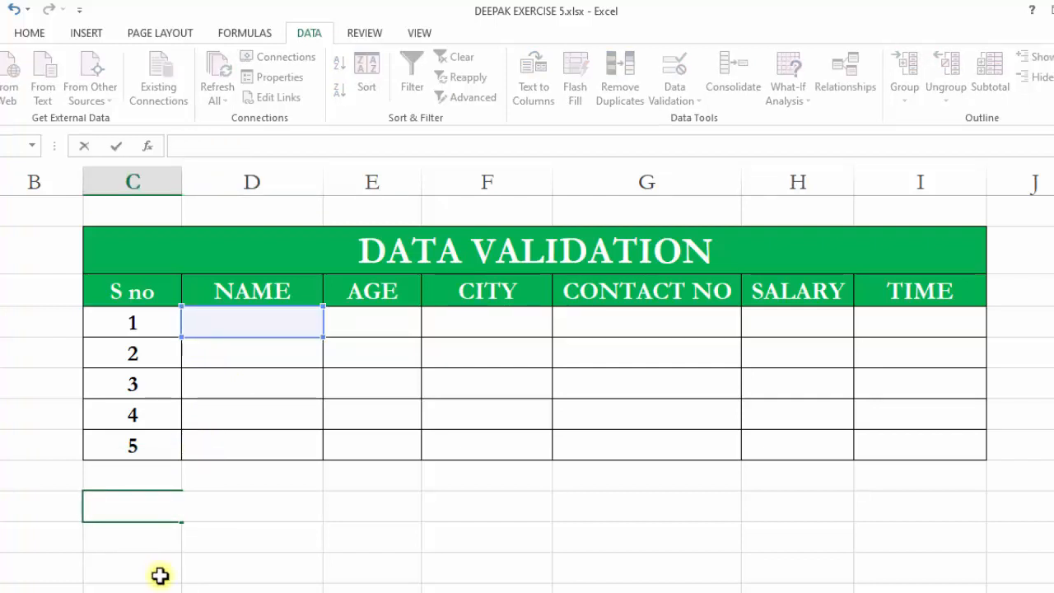
click(159, 574)
drag(236, 335, 252, 447)
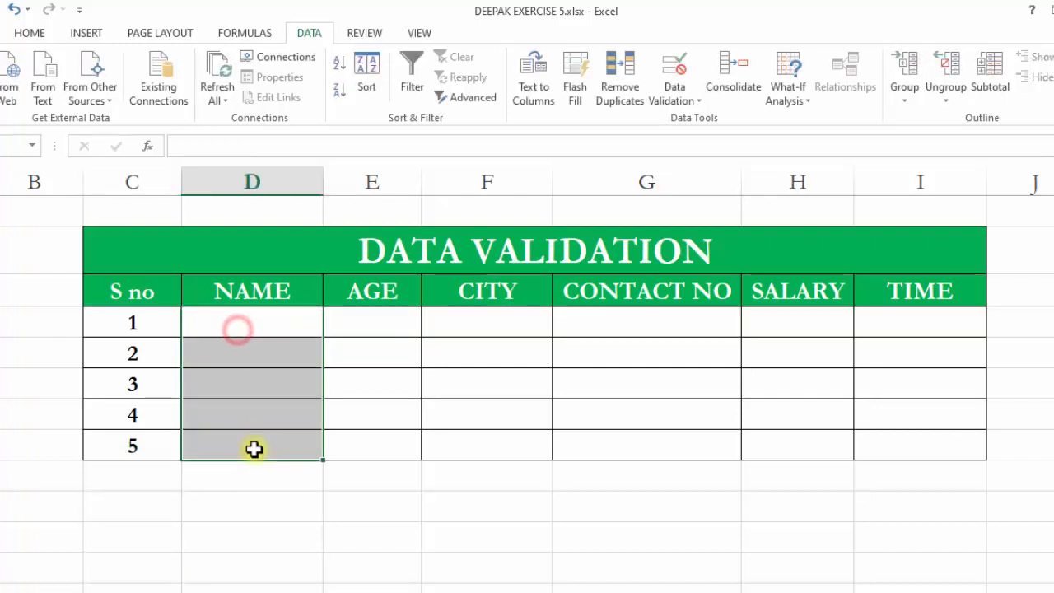
click(252, 381)
drag(244, 329, 271, 589)
scroll(236, 332, up, 3)
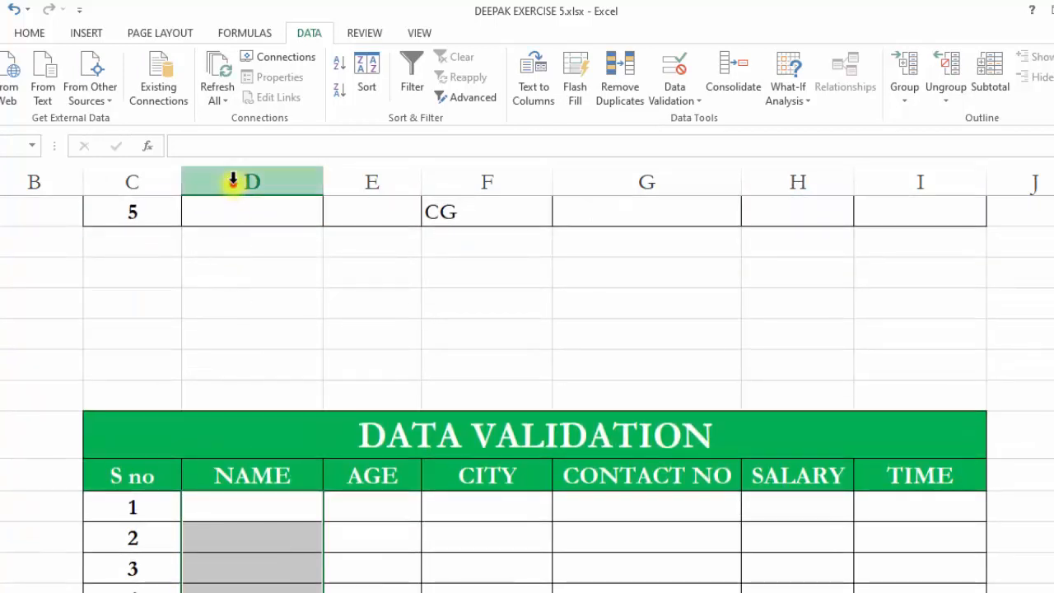
click(232, 182)
scroll(256, 565, down, 2)
click(271, 420)
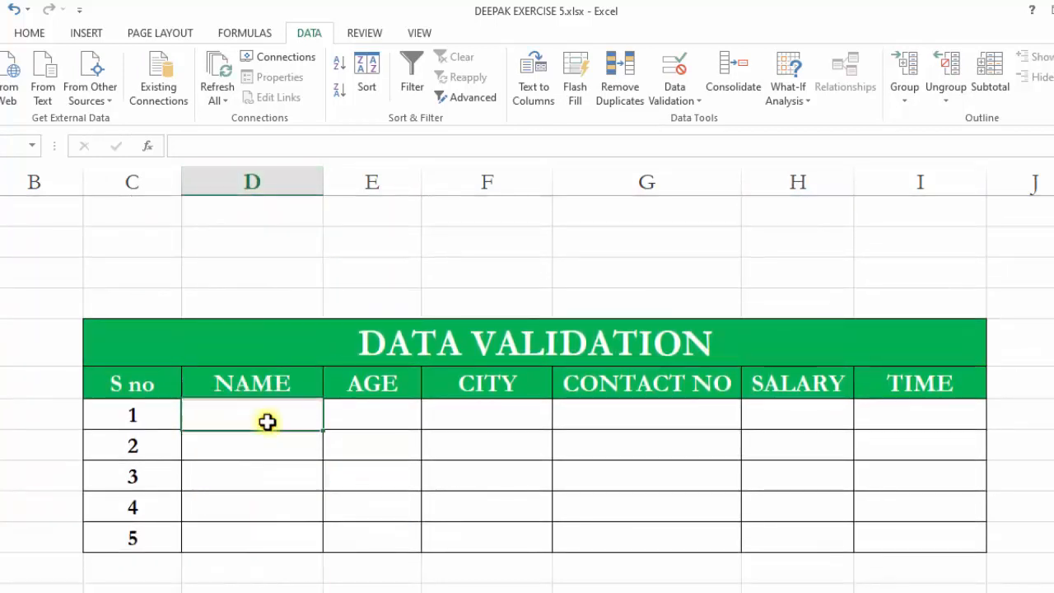
scroll(271, 420, down, 1)
scroll(238, 308, down, 2)
scroll(236, 310, up, 1)
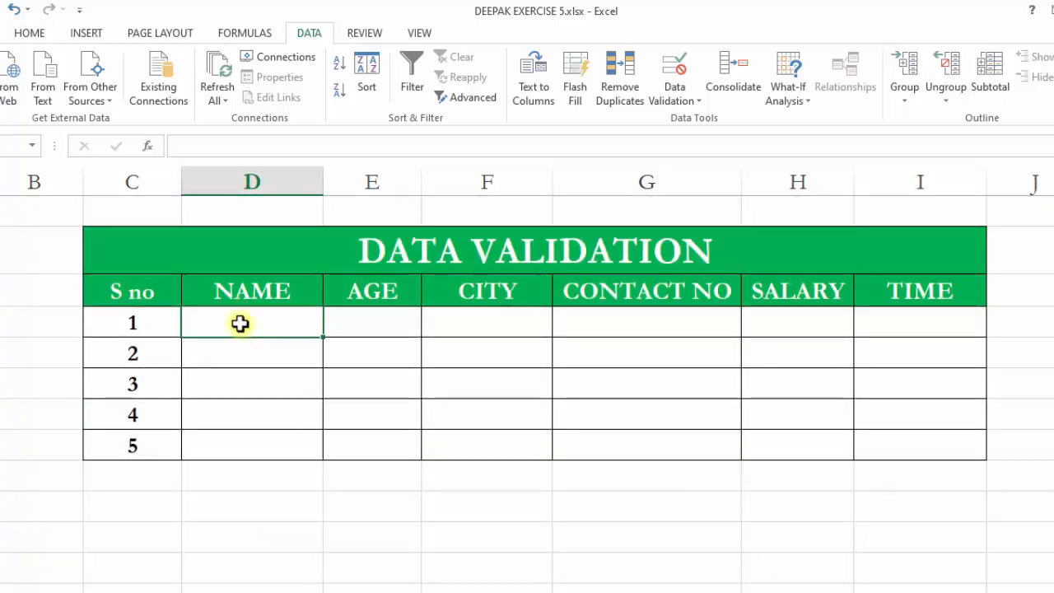
click(239, 323)
drag(239, 337, 242, 429)
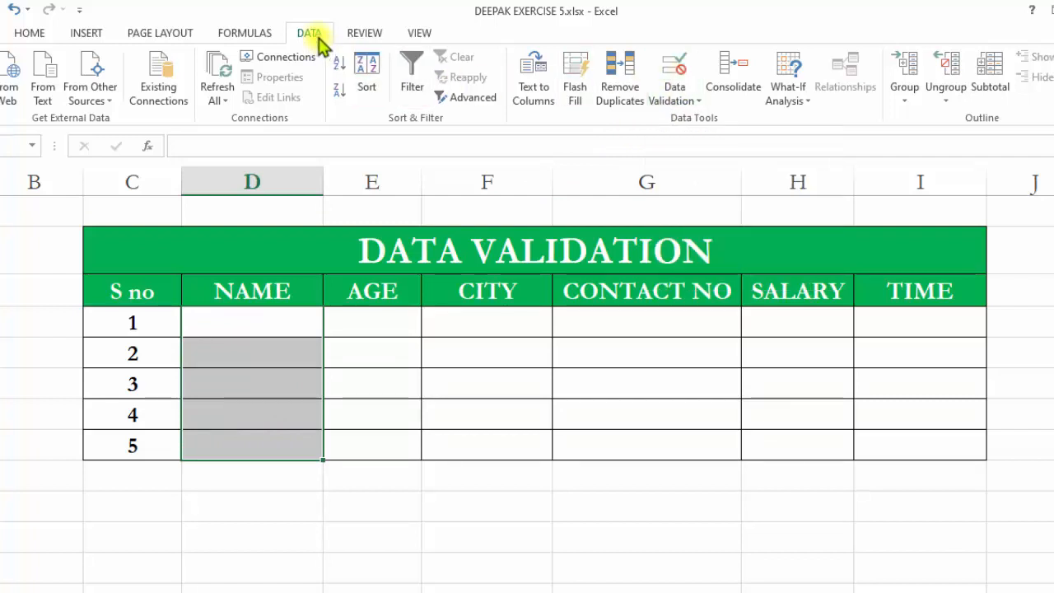
click(675, 66)
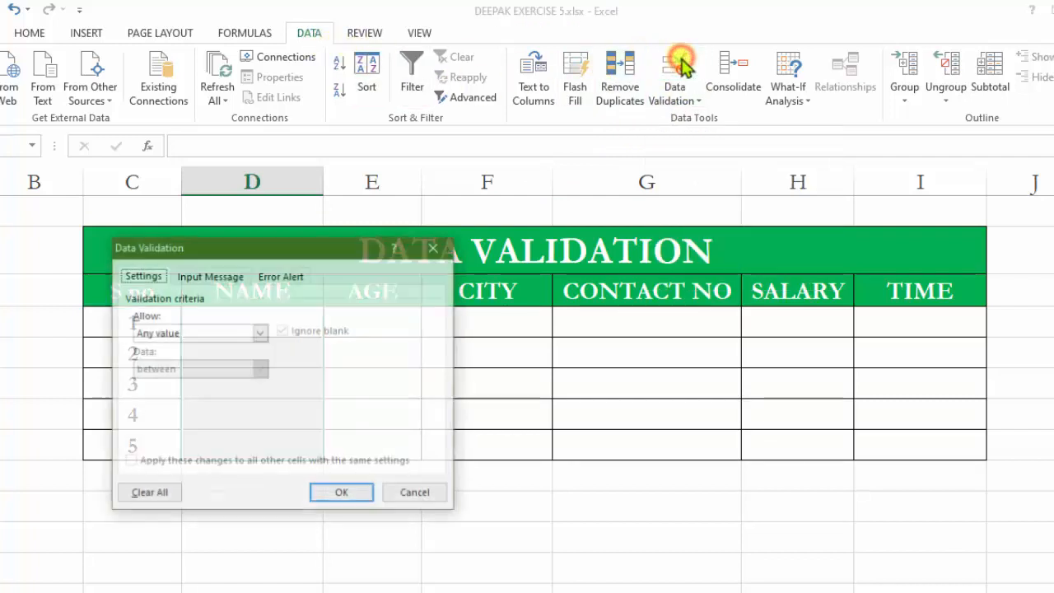
drag(275, 254, 686, 212)
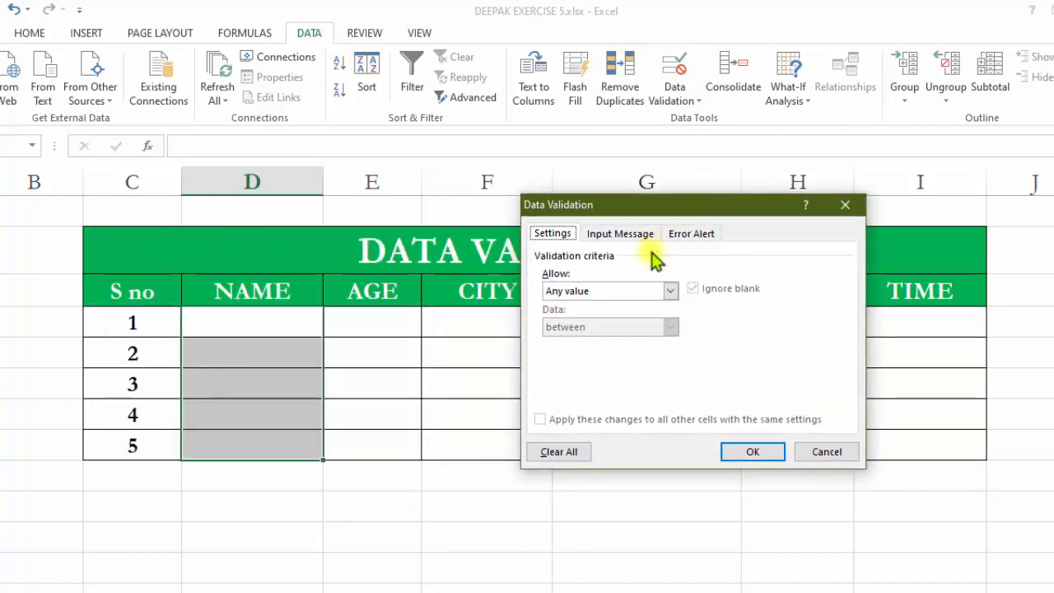
click(671, 290)
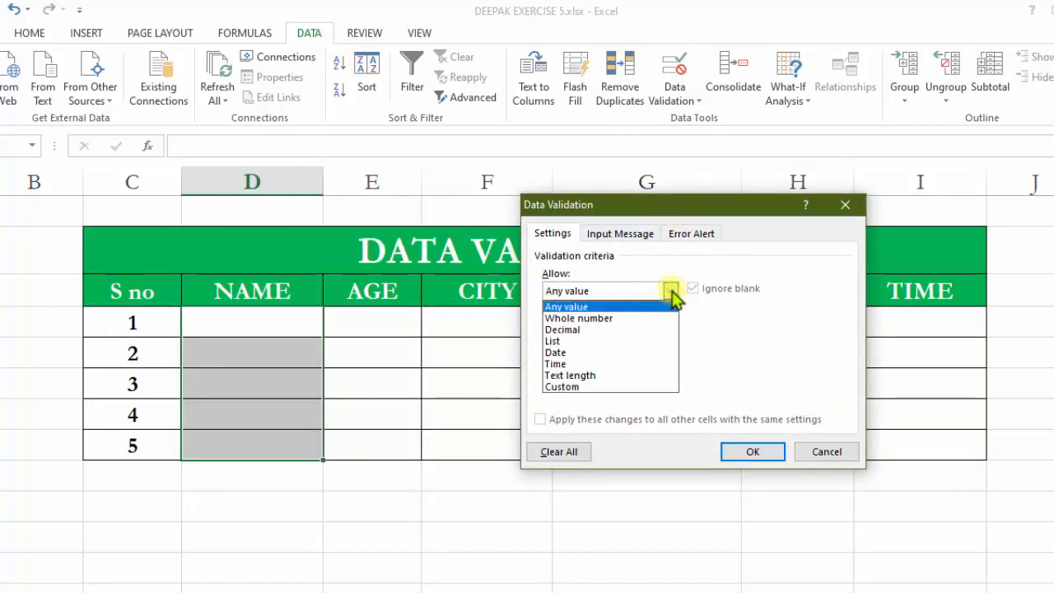
click(600, 386)
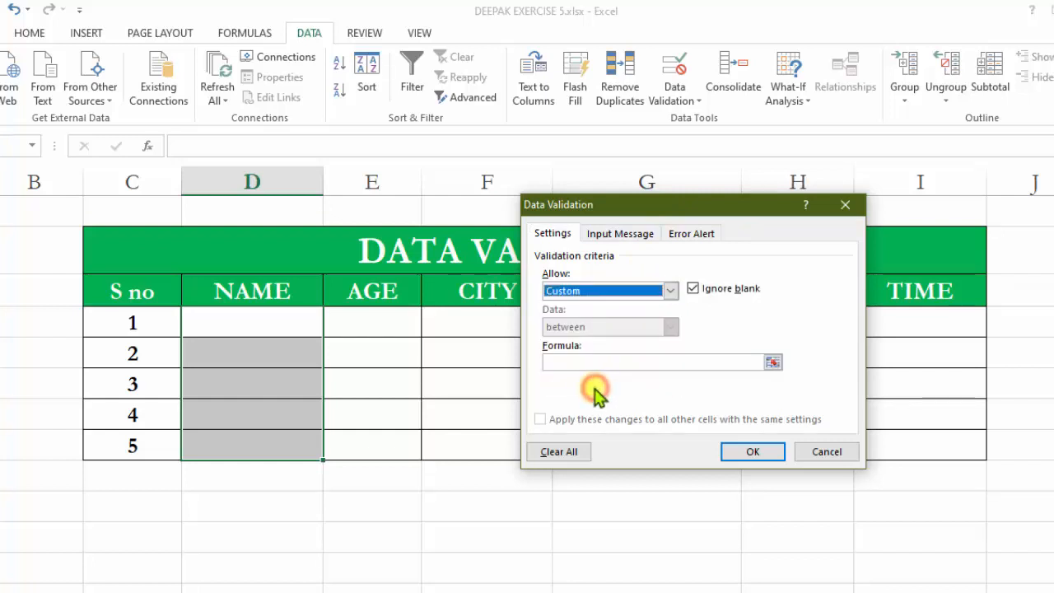
click(568, 364)
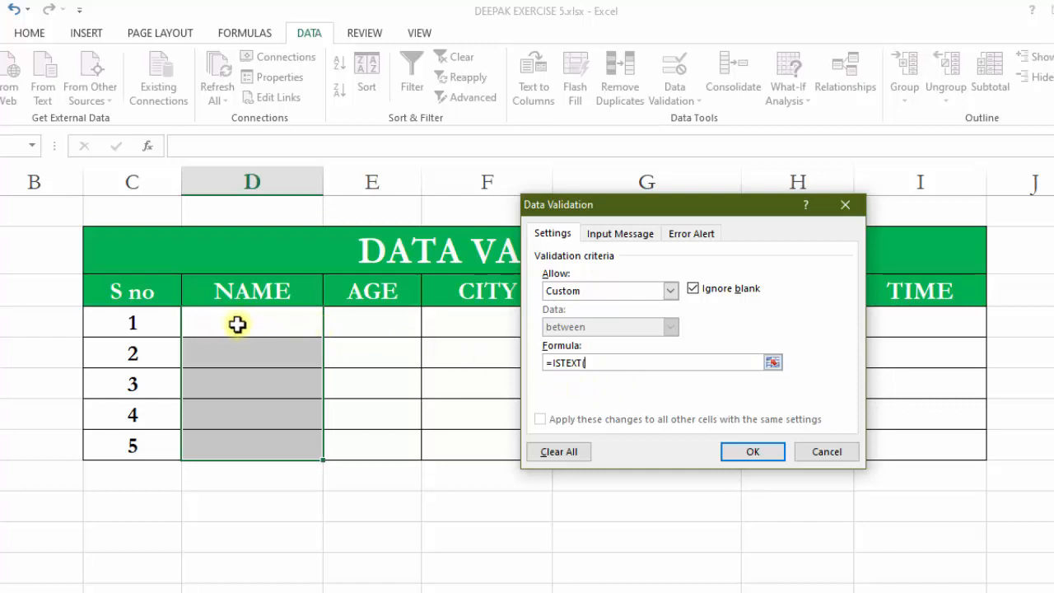
click(846, 204)
Apply Custom data validation with the formula =ISTEXT(D16)=TRUE to the five NAME cells.
click(269, 317)
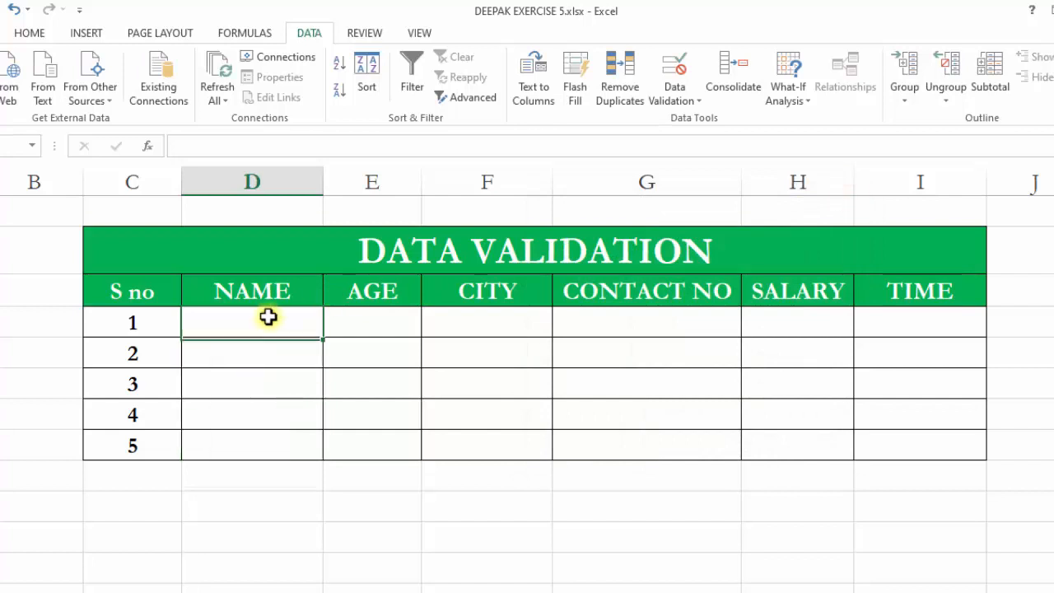
click(211, 294)
click(212, 325)
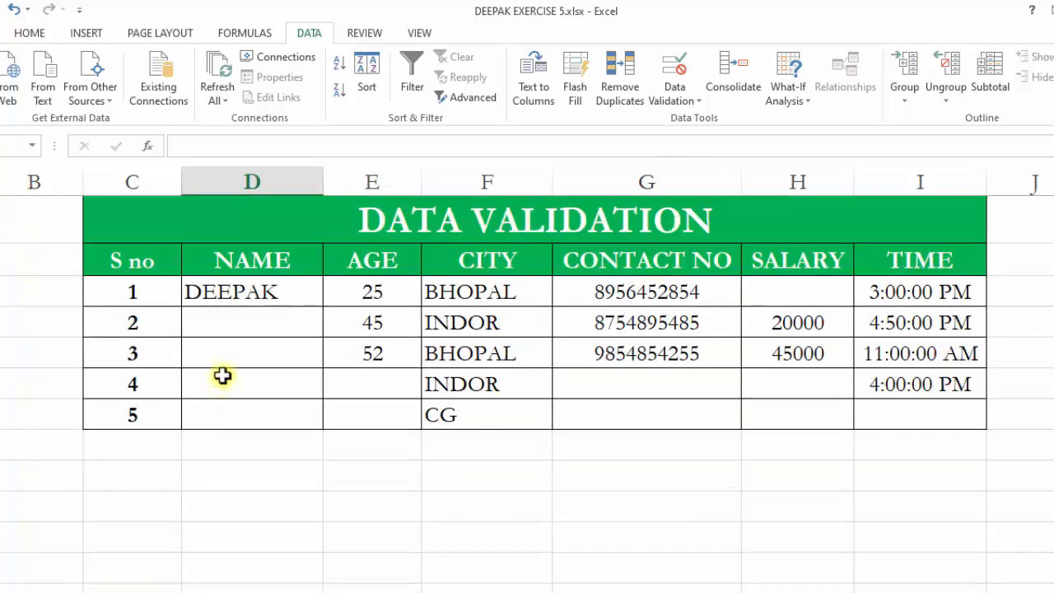
click(227, 322)
click(219, 290)
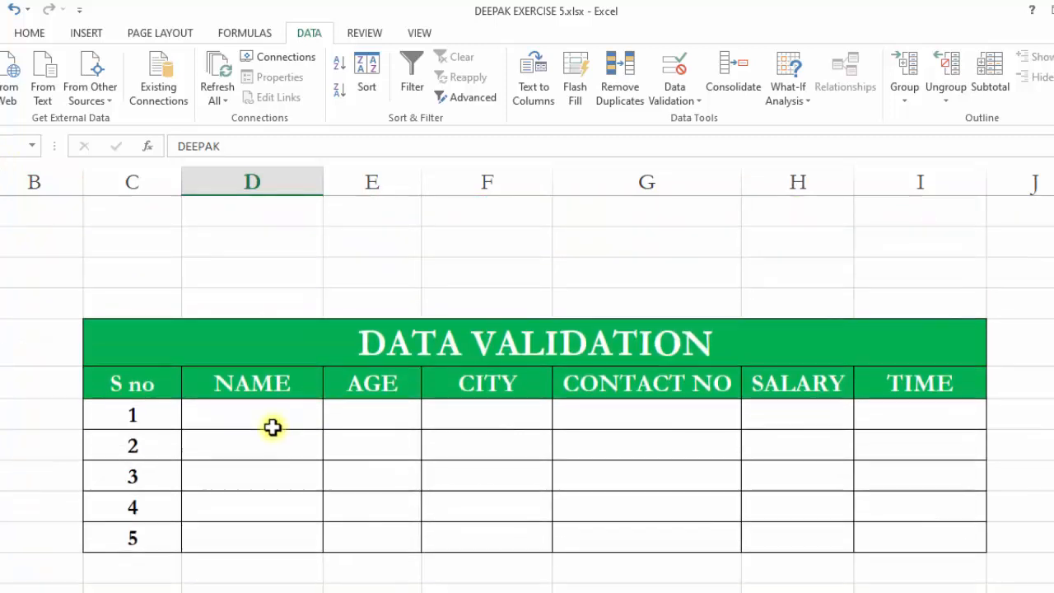
click(272, 425)
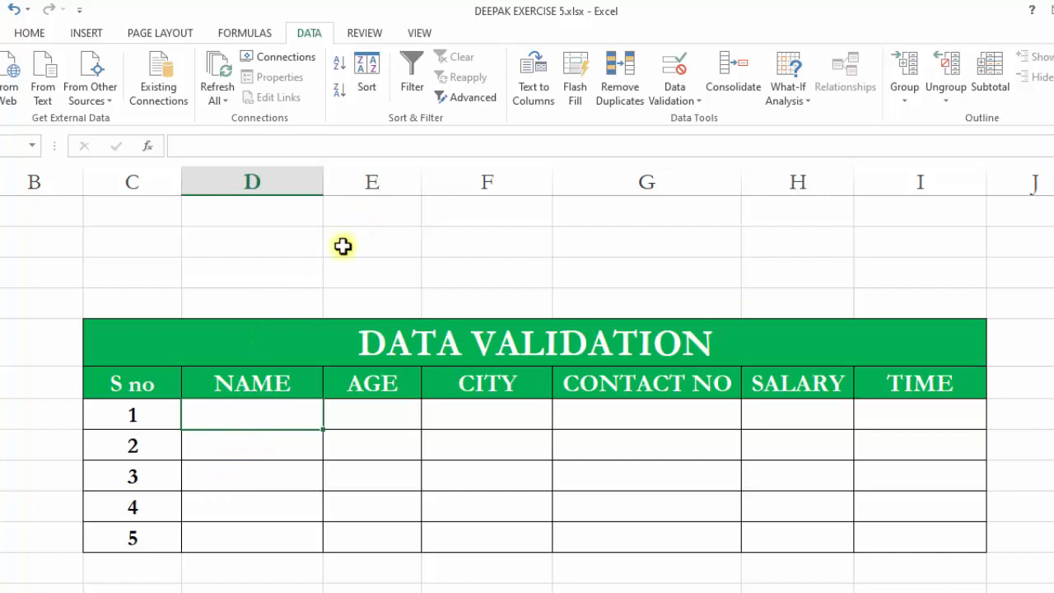
drag(258, 406, 265, 536)
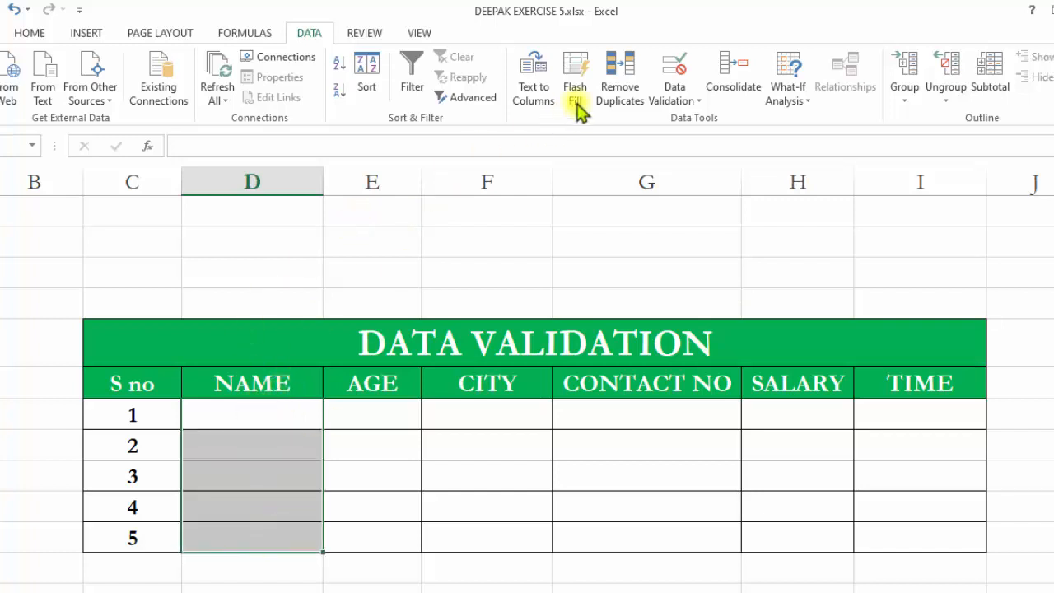
click(676, 73)
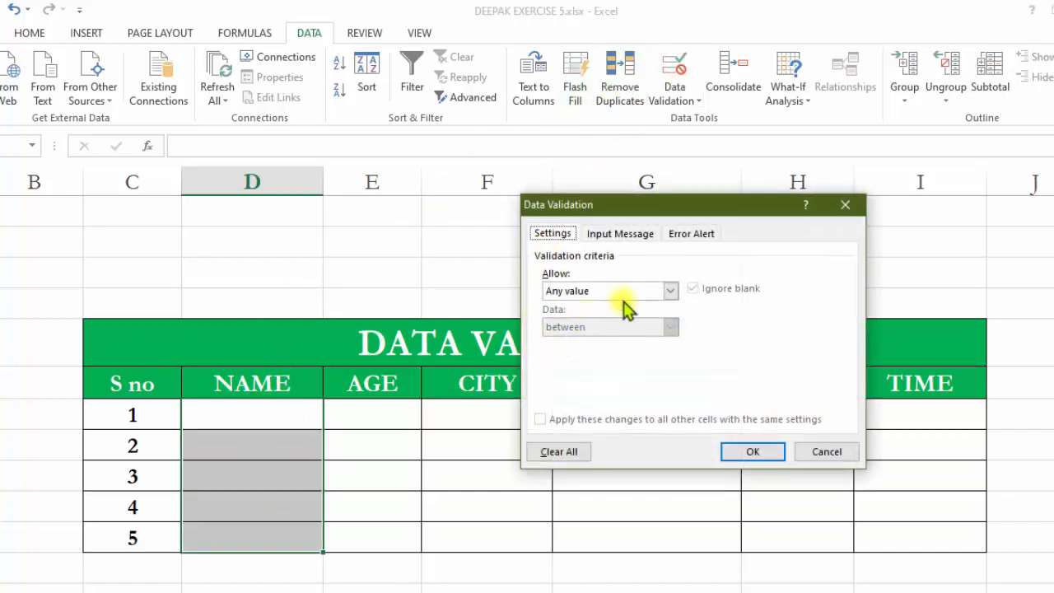
click(670, 290)
click(603, 384)
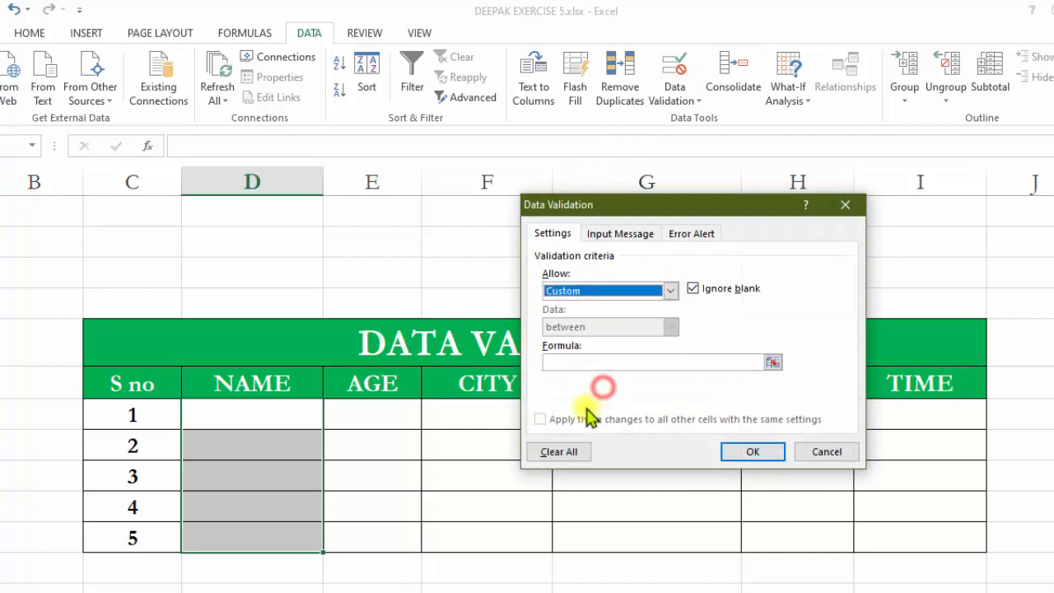
click(568, 361)
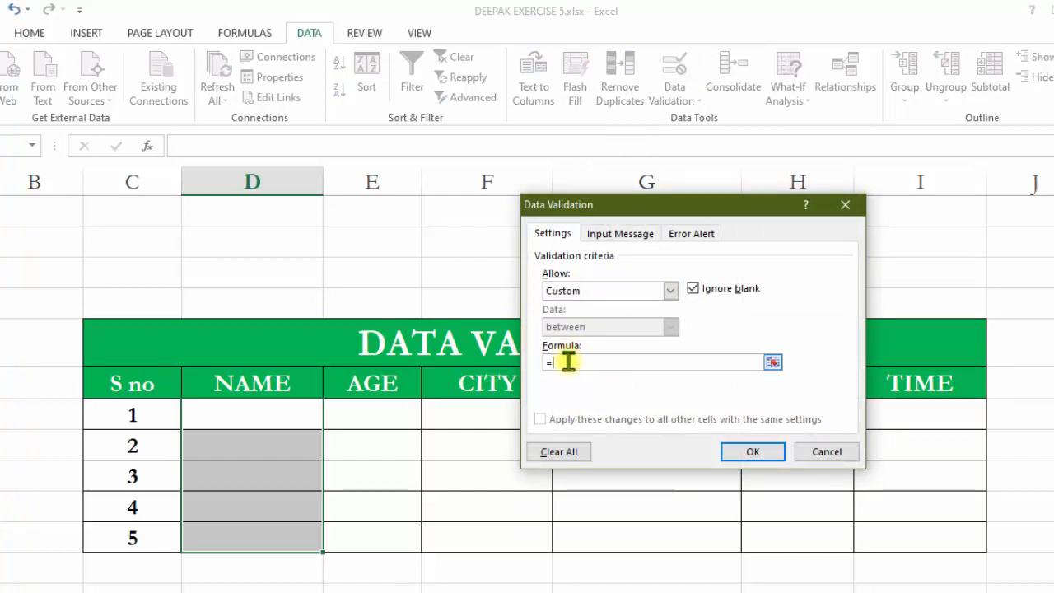
text(=ISTEXT(D16)=TRUE)
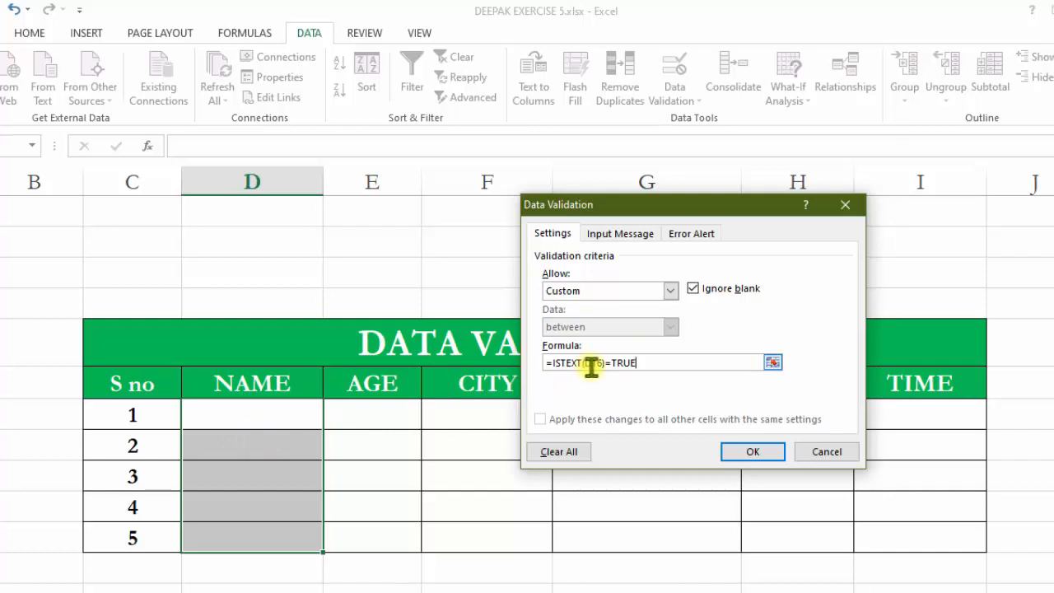
click(749, 453)
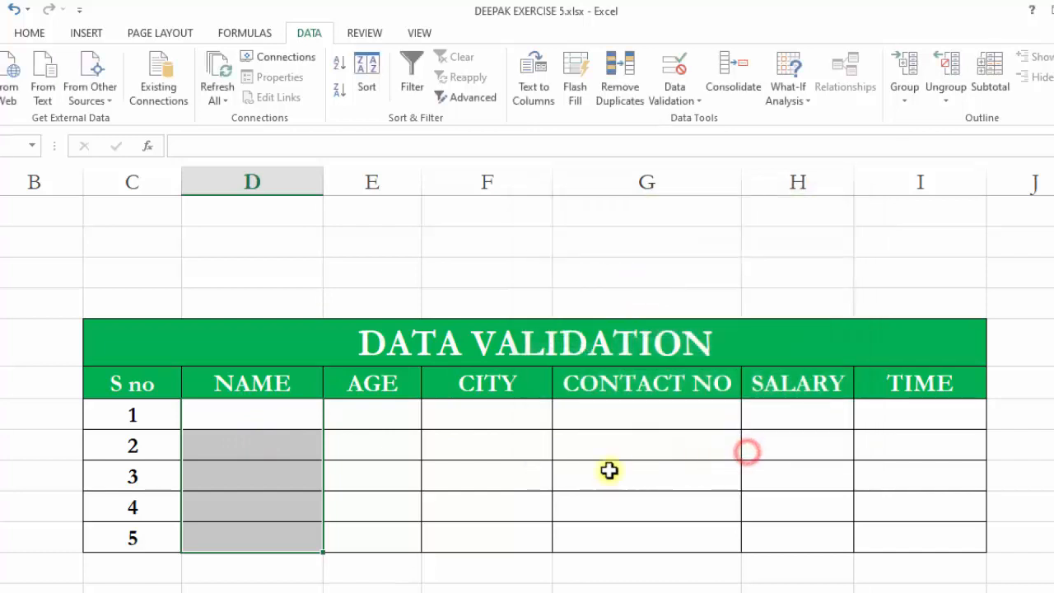
Try entering 5 as the first row's name and close the invalid-value alert.
click(279, 419)
text(5)
click(277, 508)
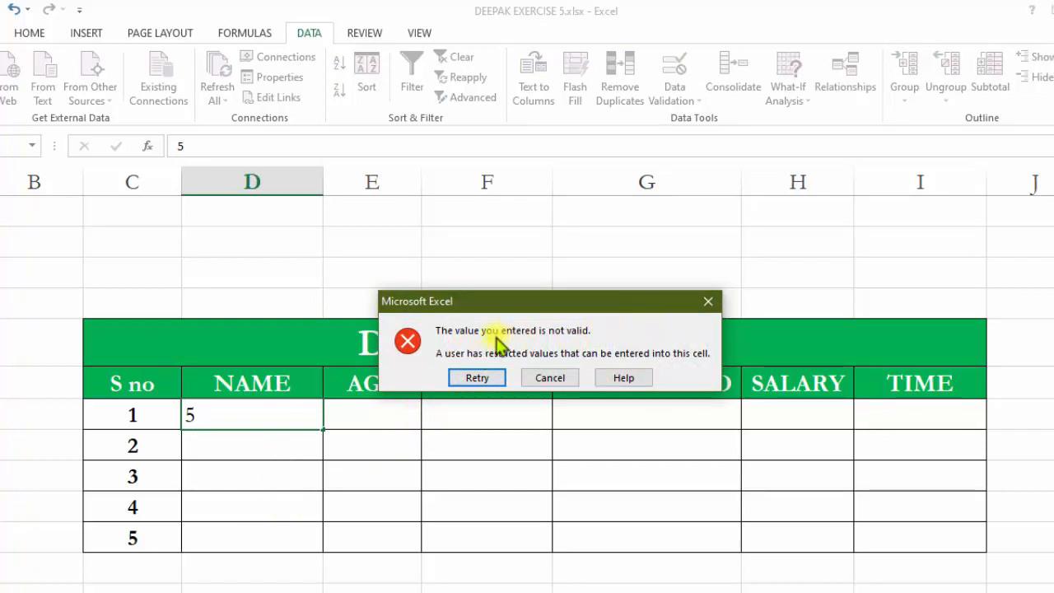
click(707, 301)
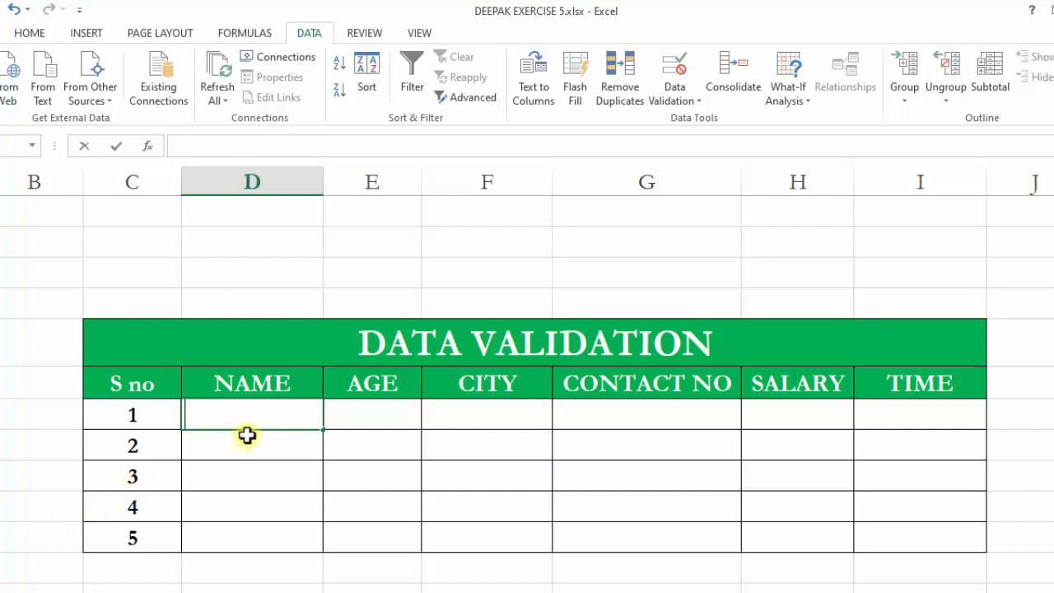
Enter DEEPAK as the first row's name, replacing the DFSDF test entry.
text(DFSDF)
click(250, 471)
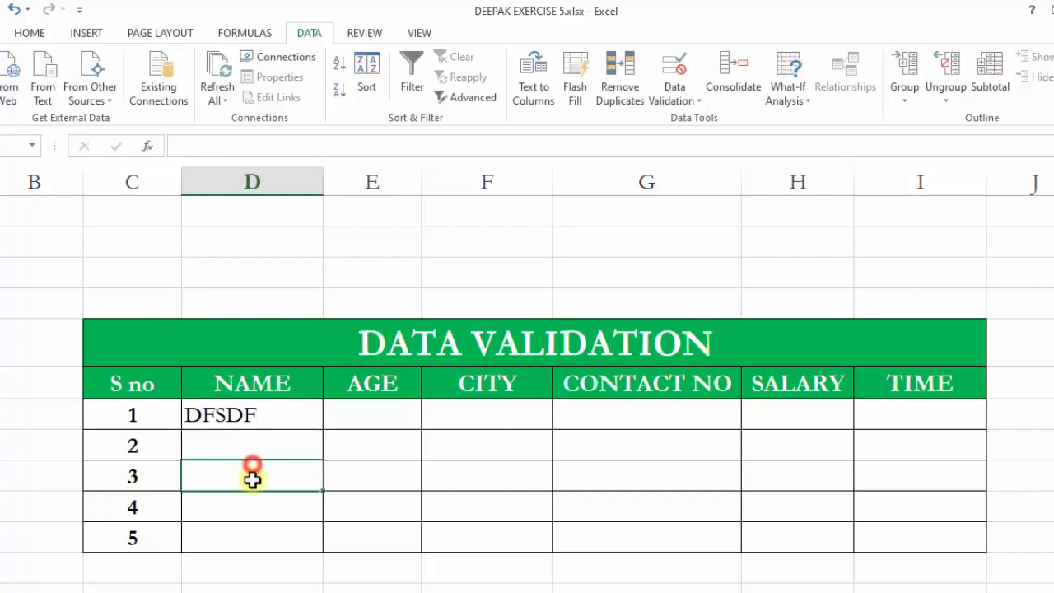
click(253, 420)
text(DEEPAK)
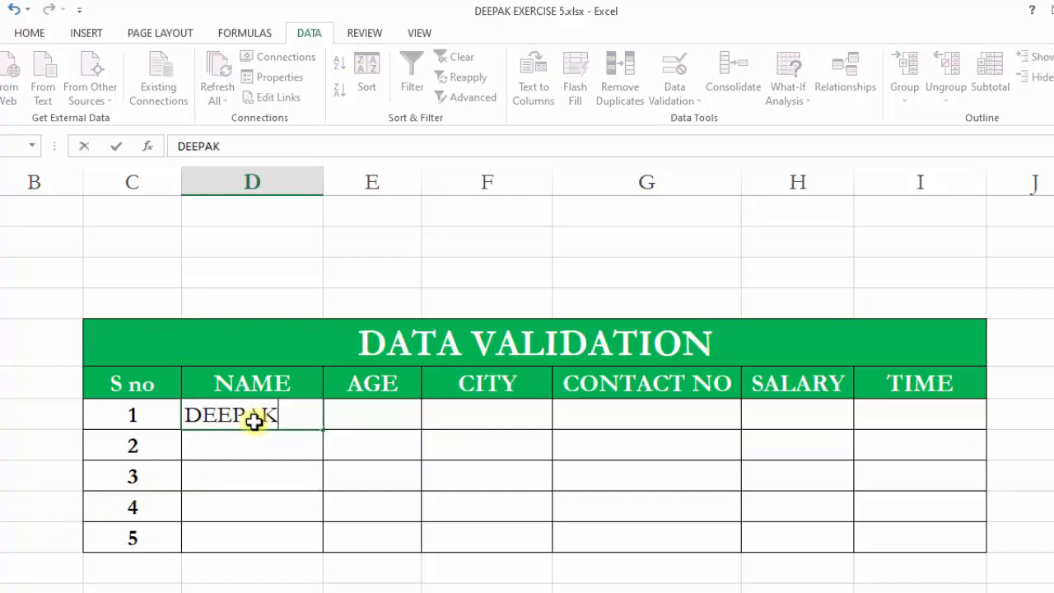
click(258, 472)
click(259, 437)
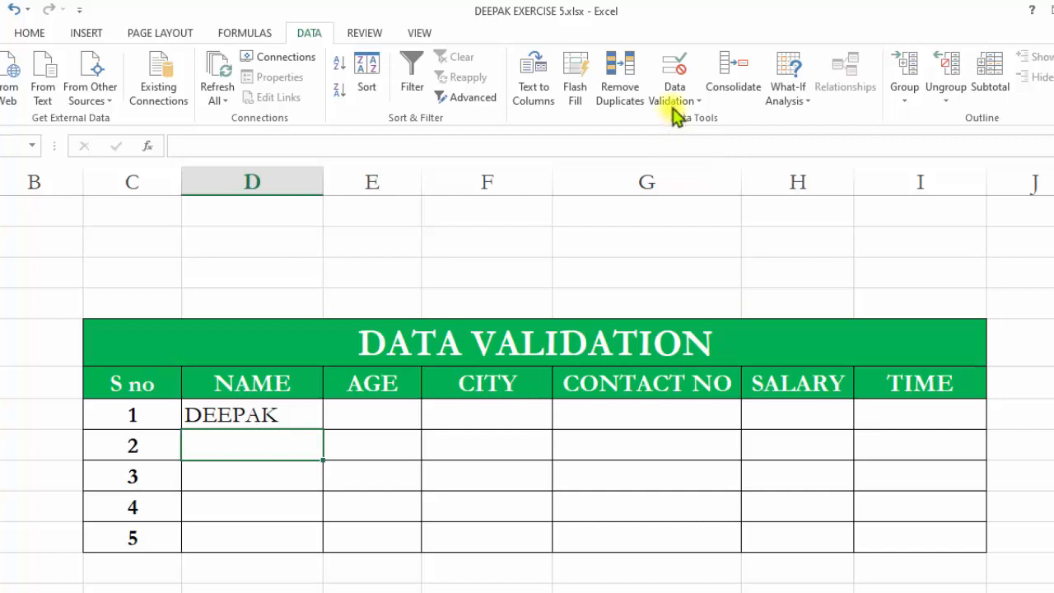
Give the five NAME cells' validation a Stop error alert titled NOTE with the message "NAME HAMESH TEXT ME HI LIKHA JATA HAI".
drag(250, 415, 252, 550)
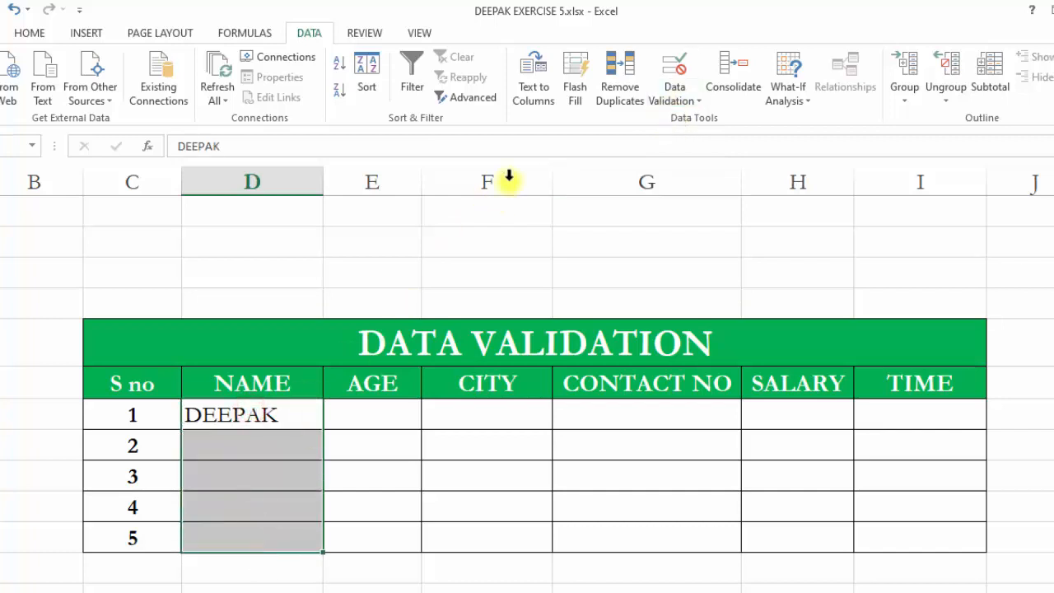
click(671, 73)
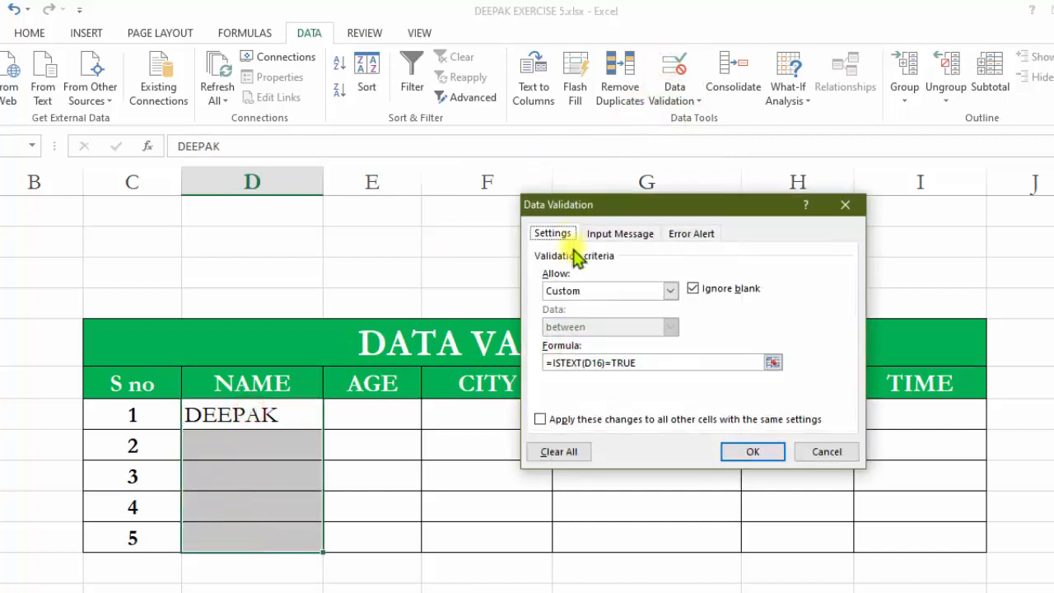
click(689, 234)
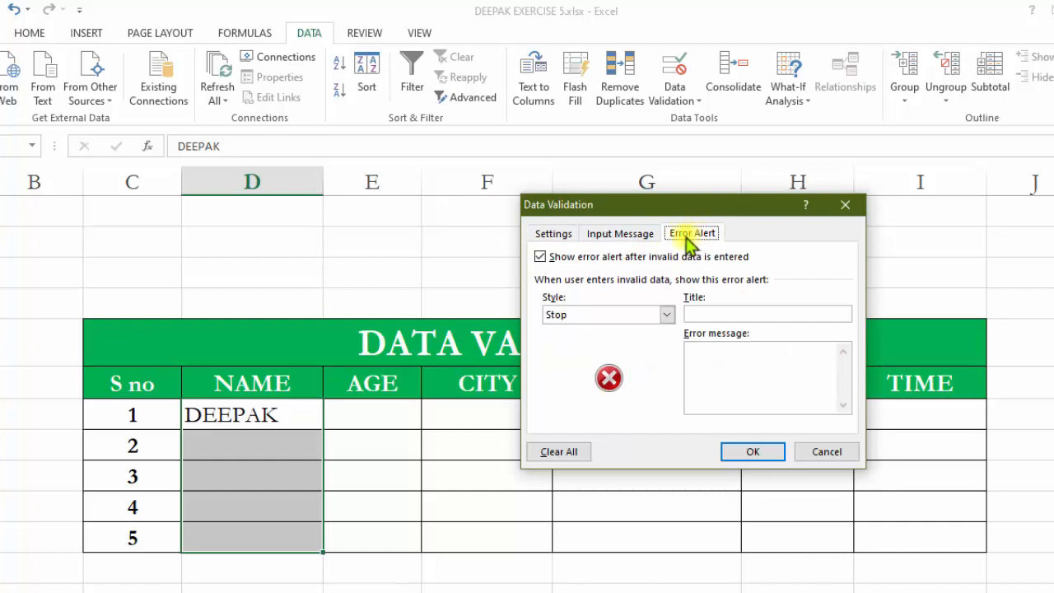
click(550, 235)
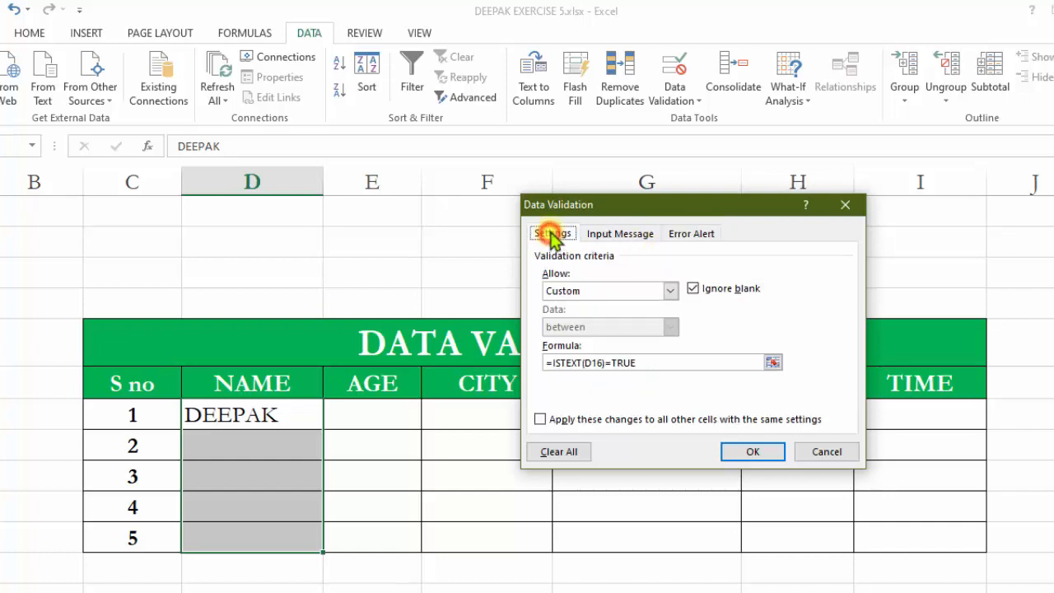
click(603, 233)
click(673, 234)
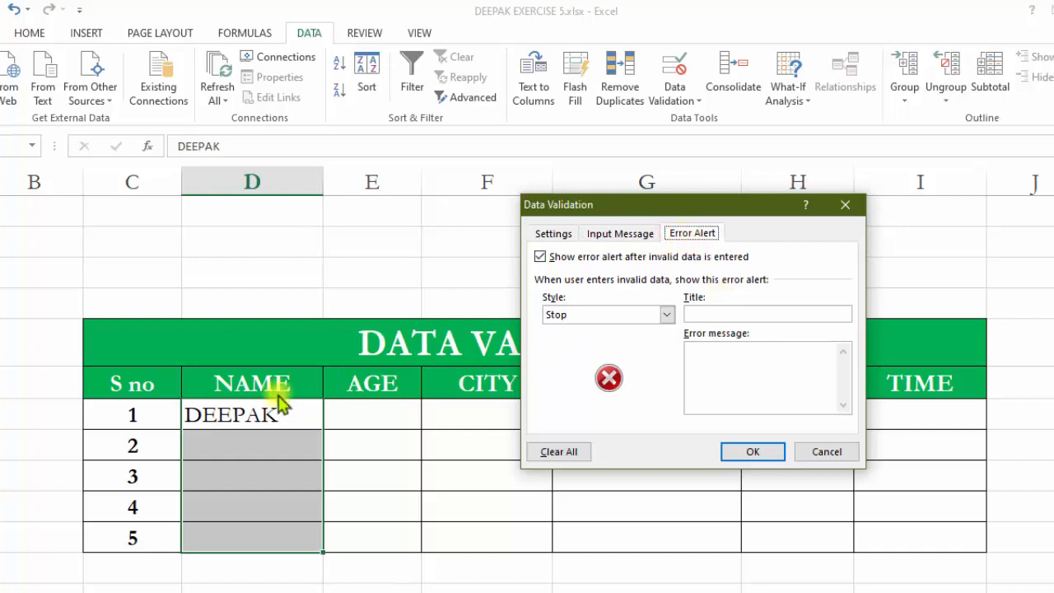
click(715, 315)
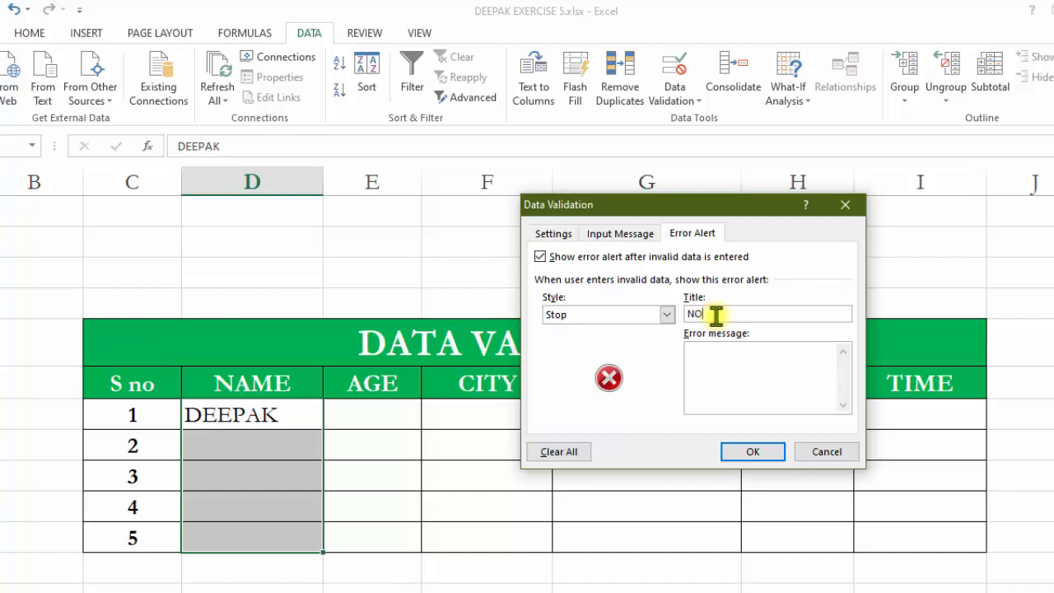
click(717, 355)
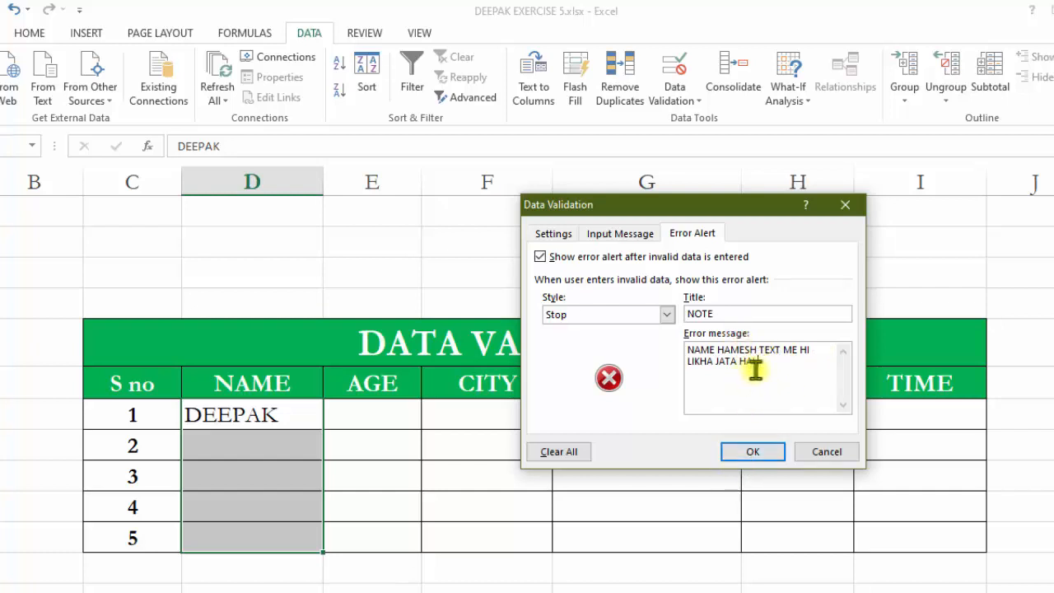
drag(768, 365, 697, 350)
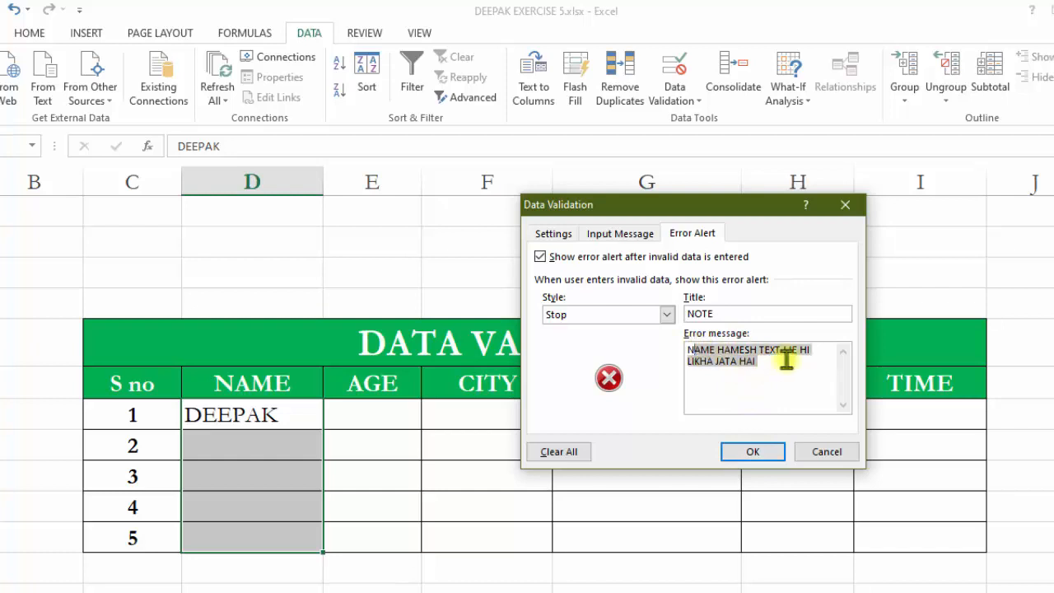
click(751, 454)
Try entering 45 as the second row's name and close the invalid-value alert.
click(284, 451)
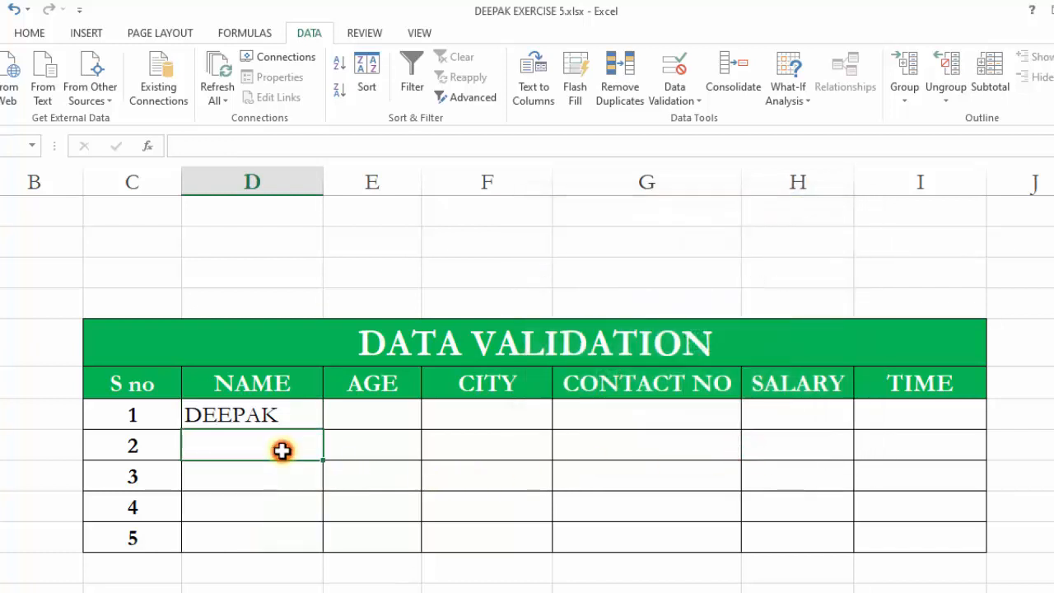
text(4)
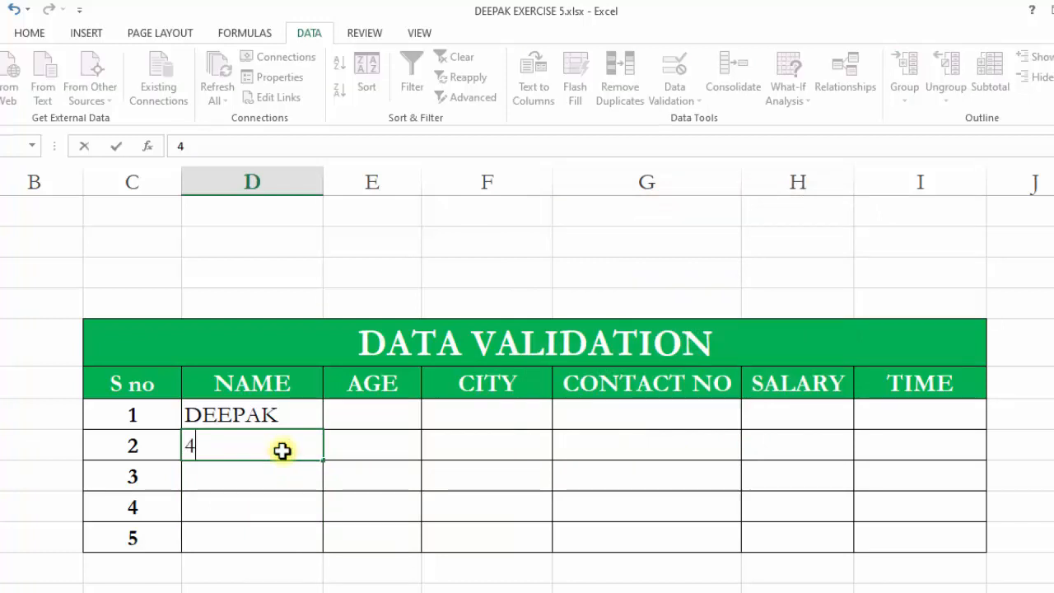
text(5)
click(405, 503)
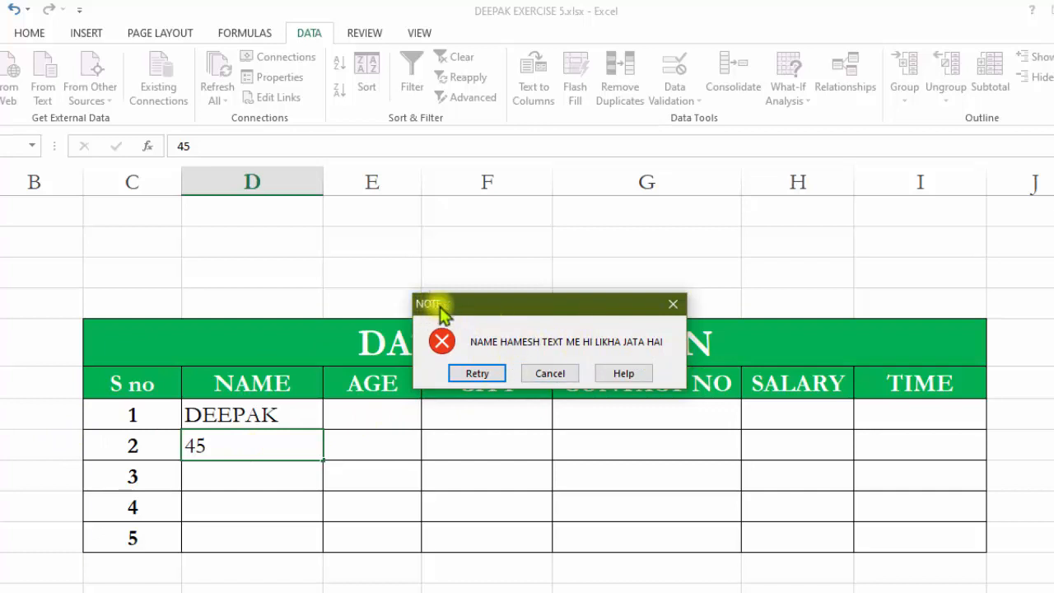
drag(567, 304, 482, 283)
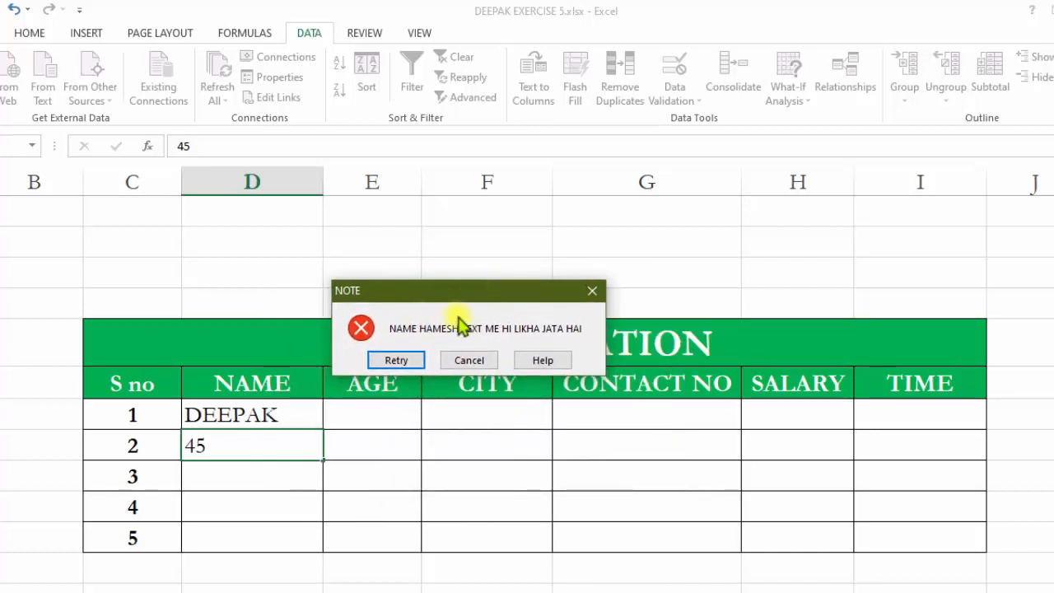
click(592, 290)
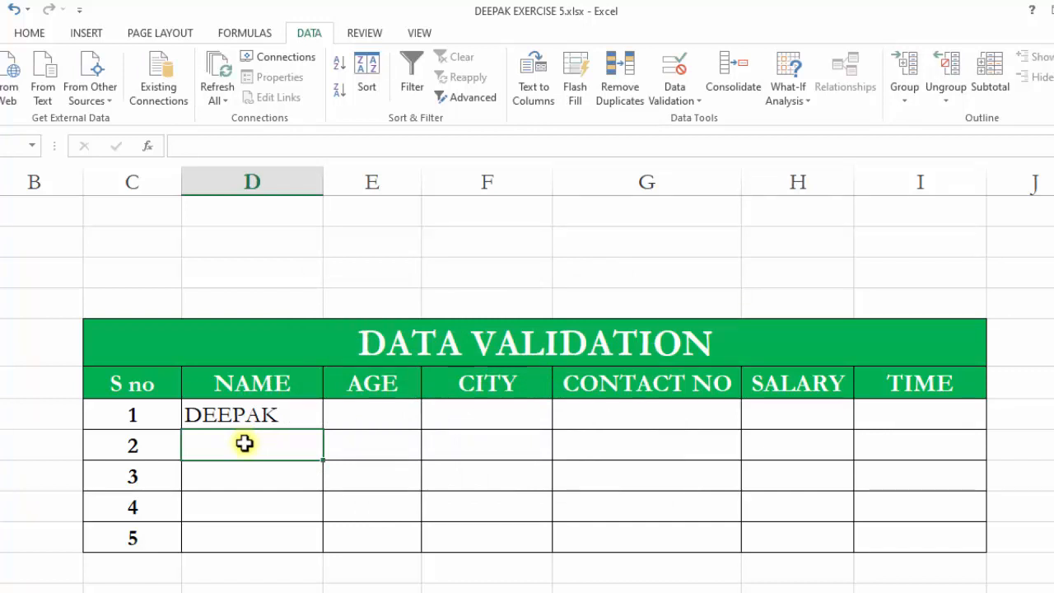
Enter AMAN as the second row's name.
text(E)
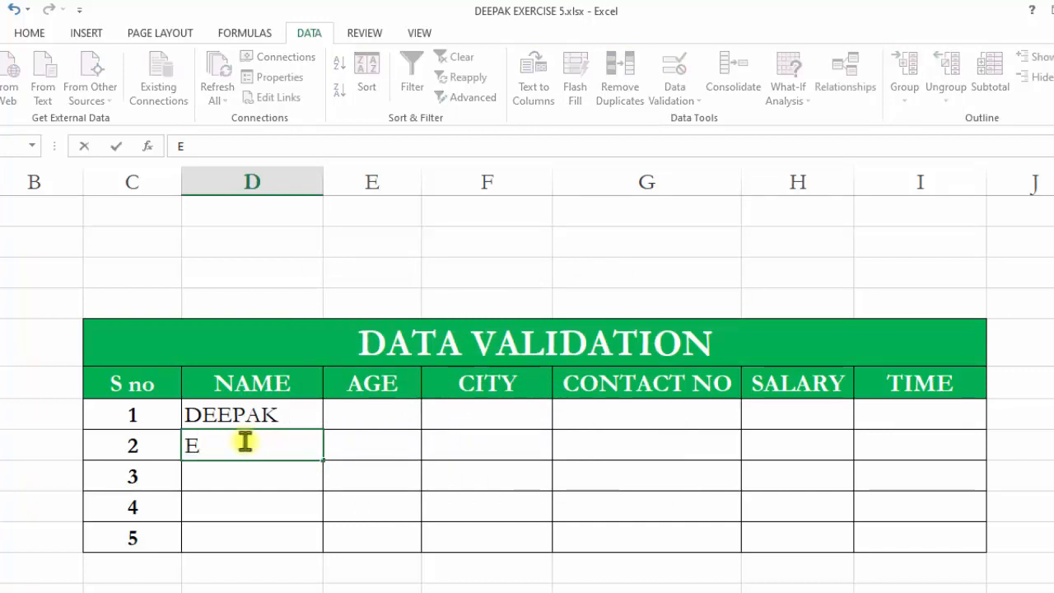
text(AMAN)
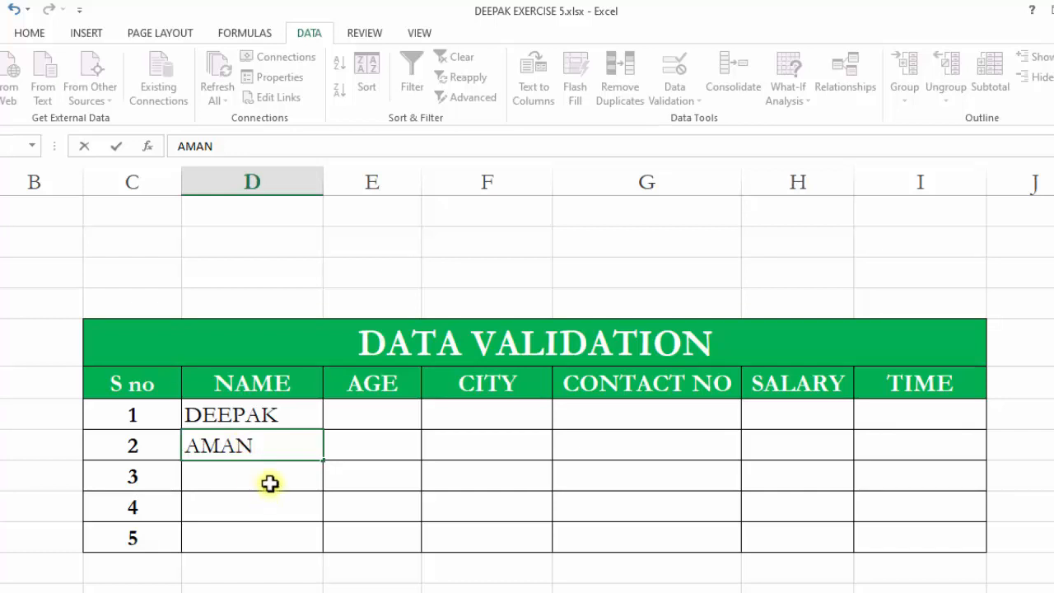
click(382, 410)
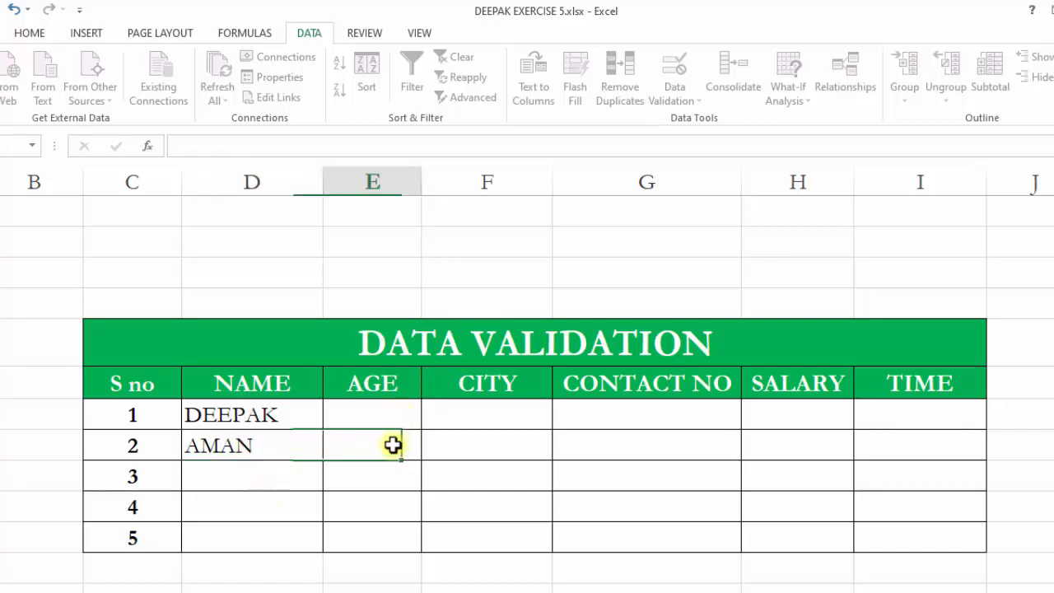
Apply Whole number validation between 20 and 60 to the five AGE cells.
drag(381, 438, 379, 537)
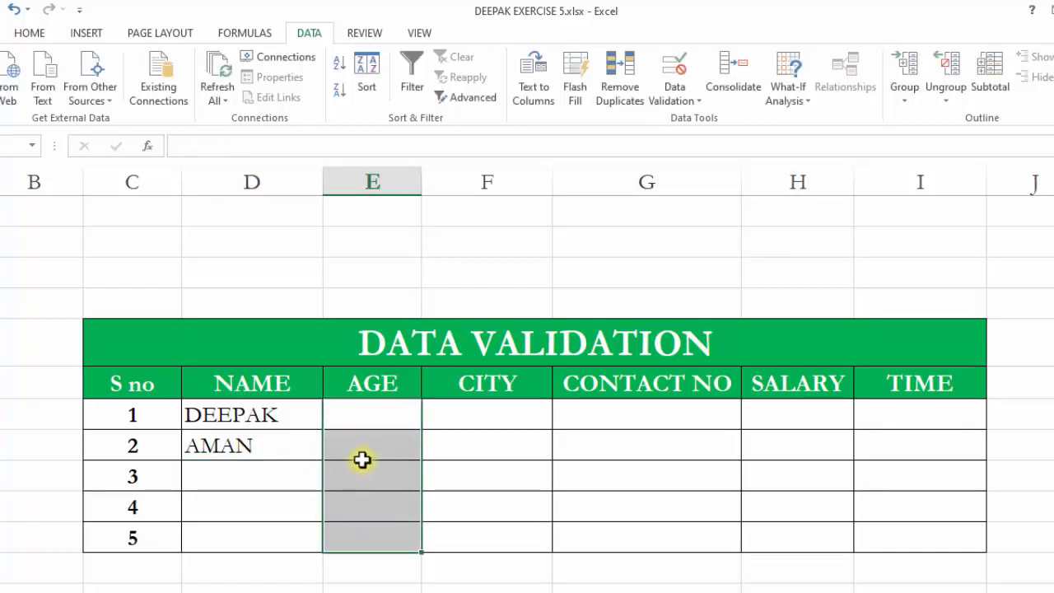
click(376, 485)
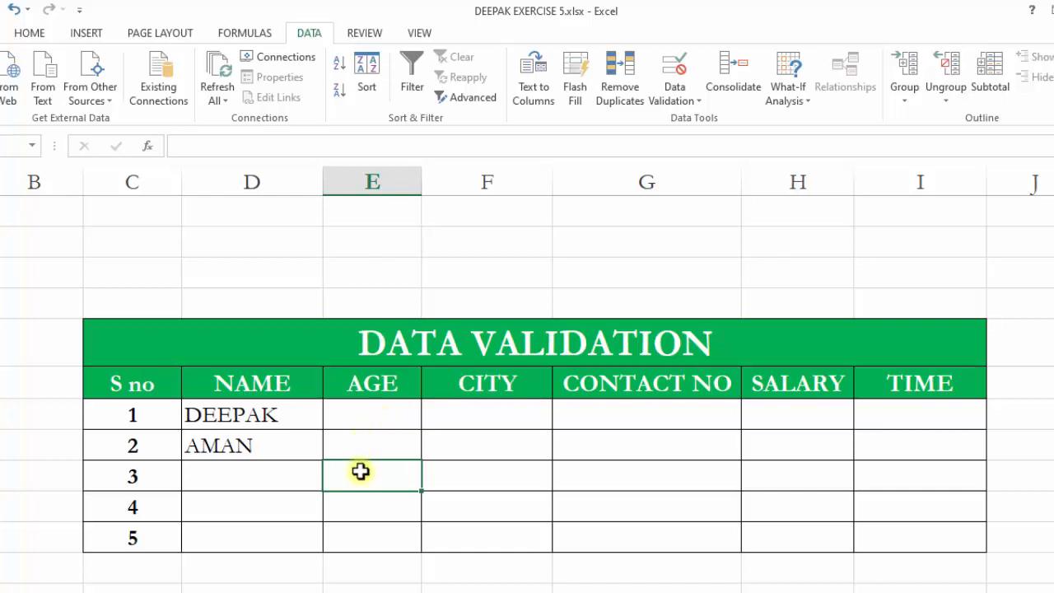
drag(361, 471, 386, 497)
drag(386, 412, 404, 533)
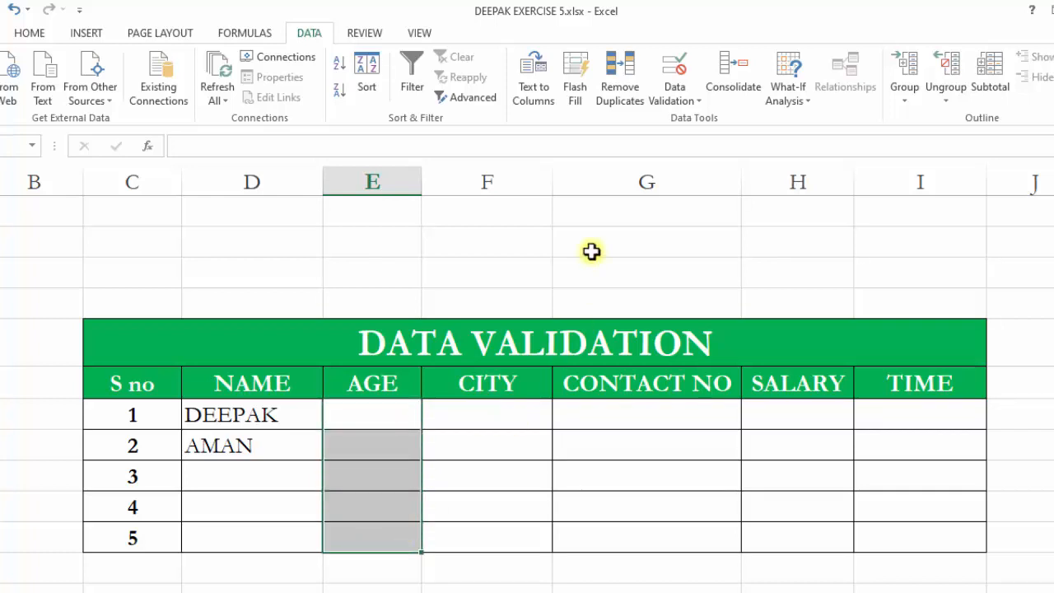
click(675, 67)
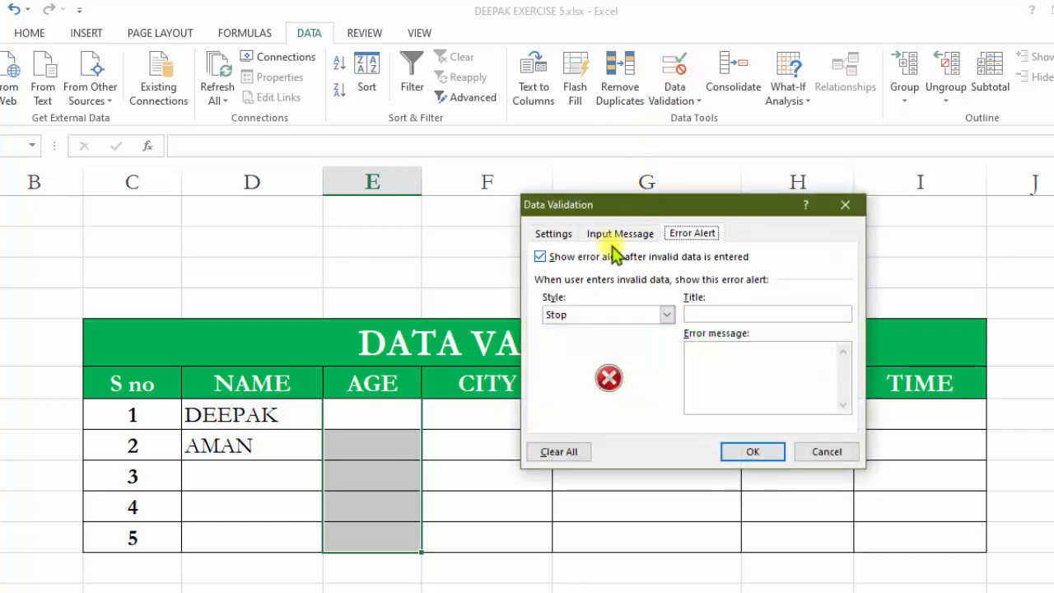
click(556, 234)
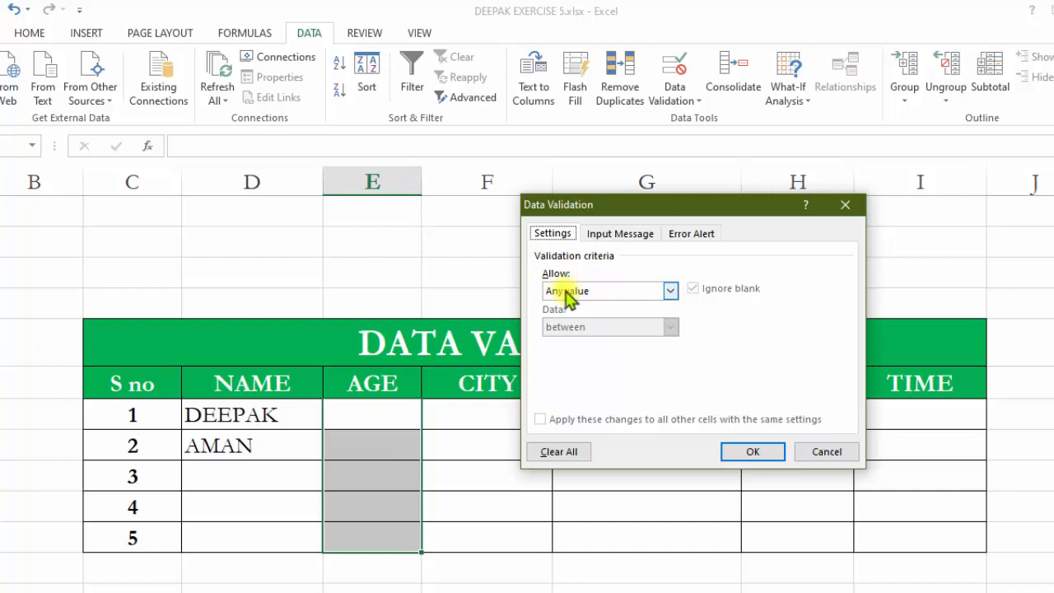
click(631, 290)
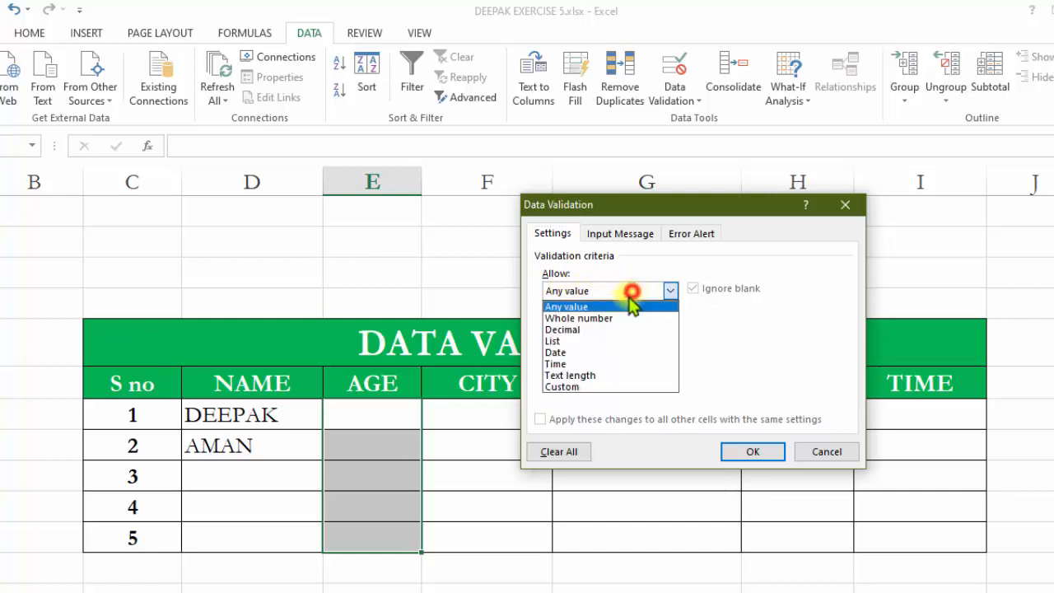
click(598, 320)
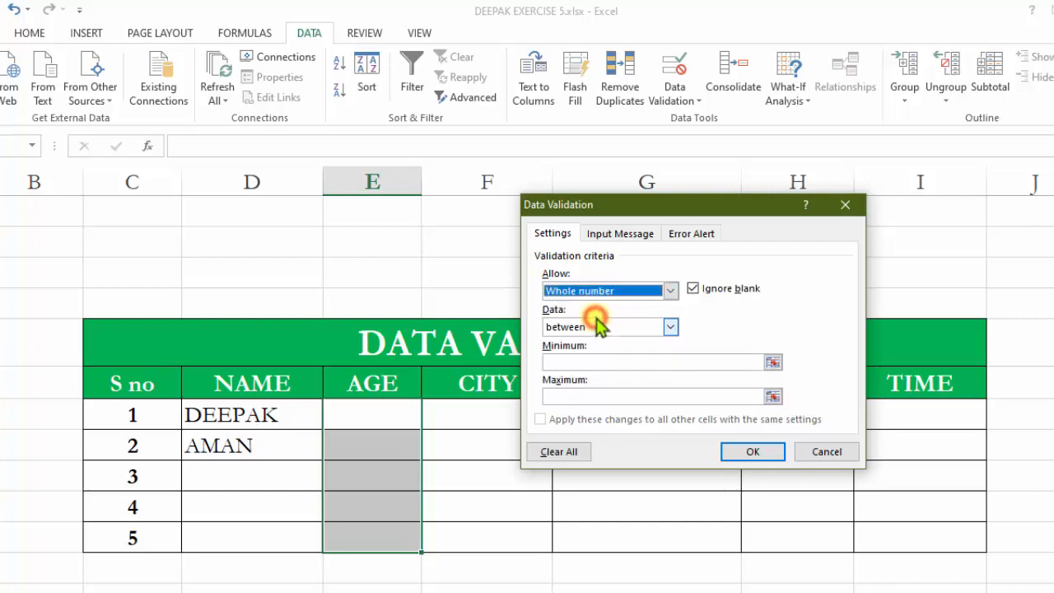
click(667, 332)
click(594, 343)
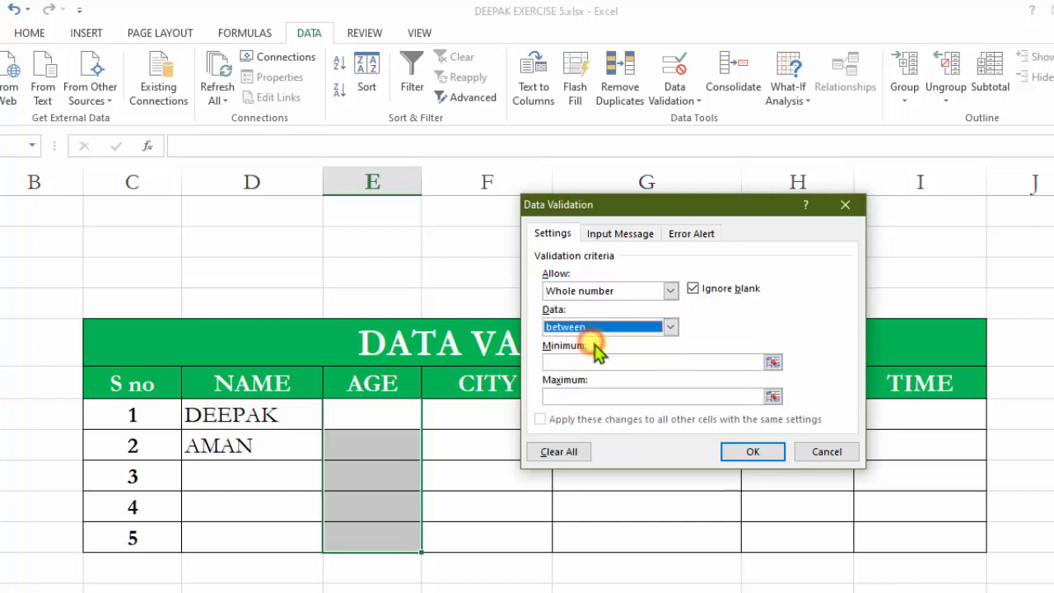
click(583, 363)
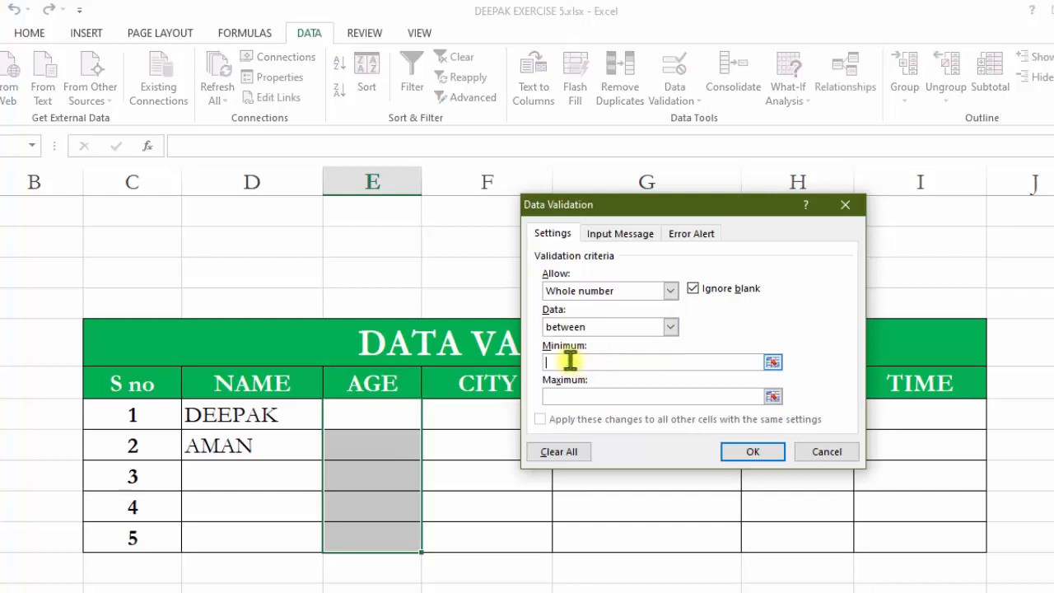
click(564, 398)
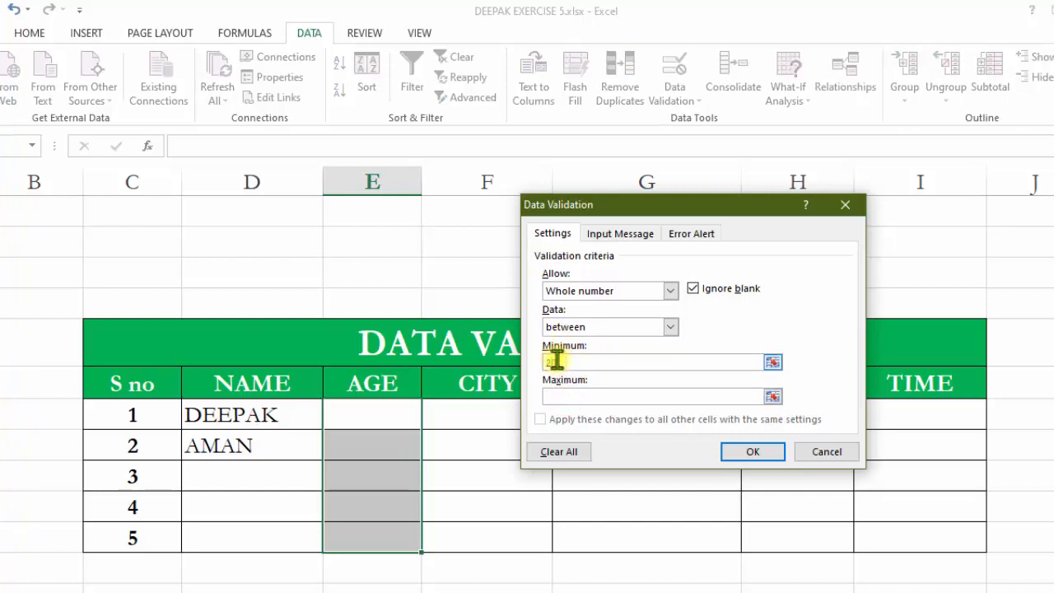
click(556, 394)
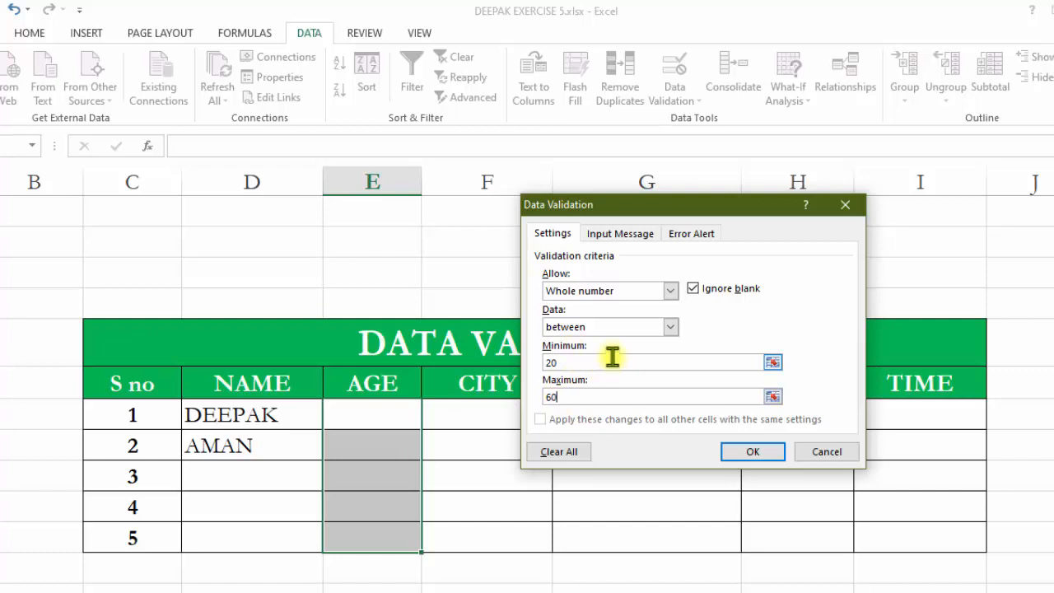
click(690, 233)
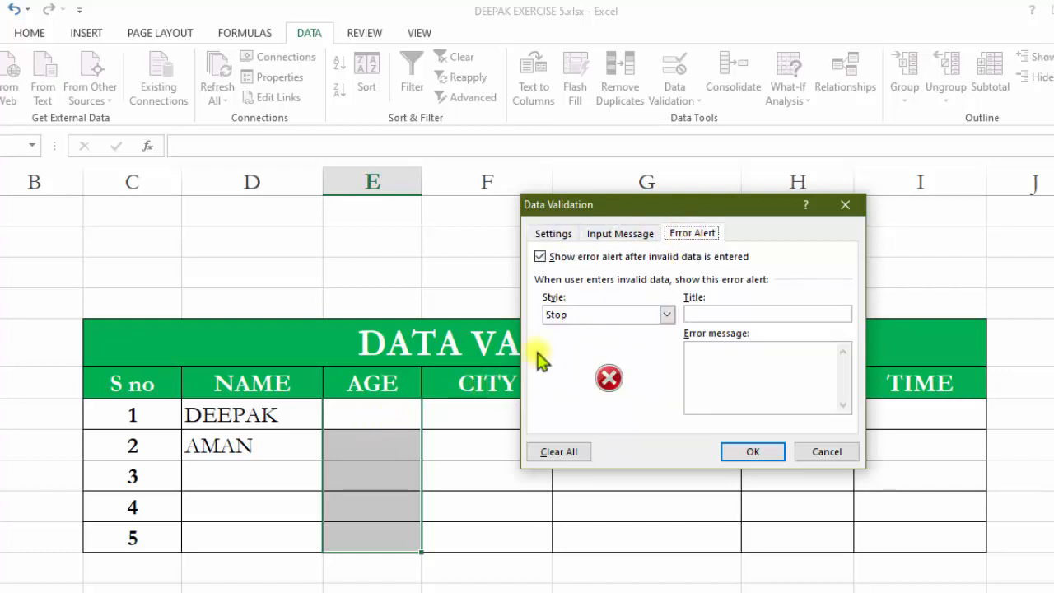
click(553, 233)
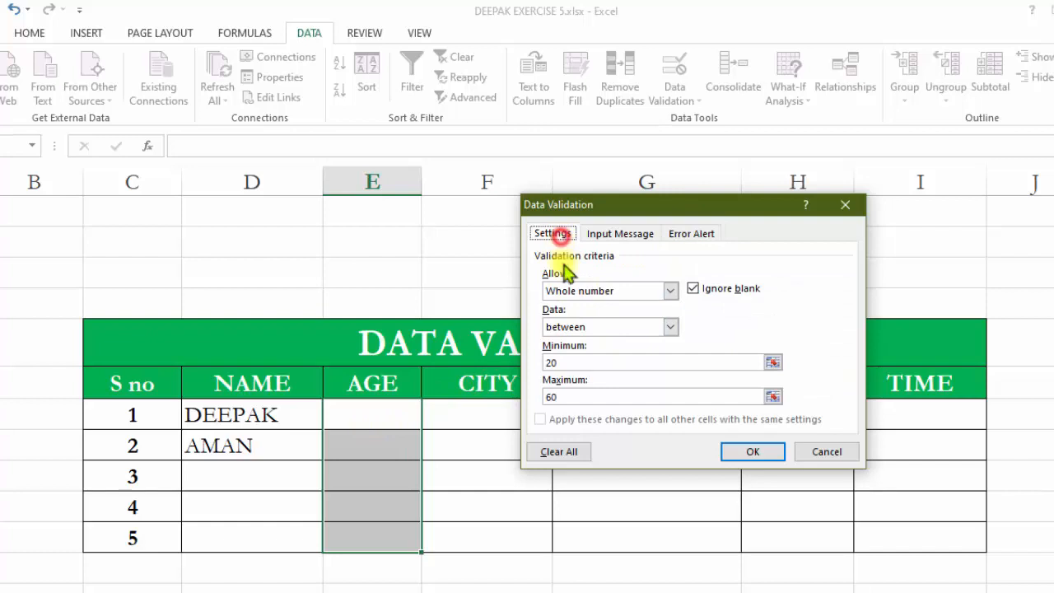
click(571, 362)
click(575, 396)
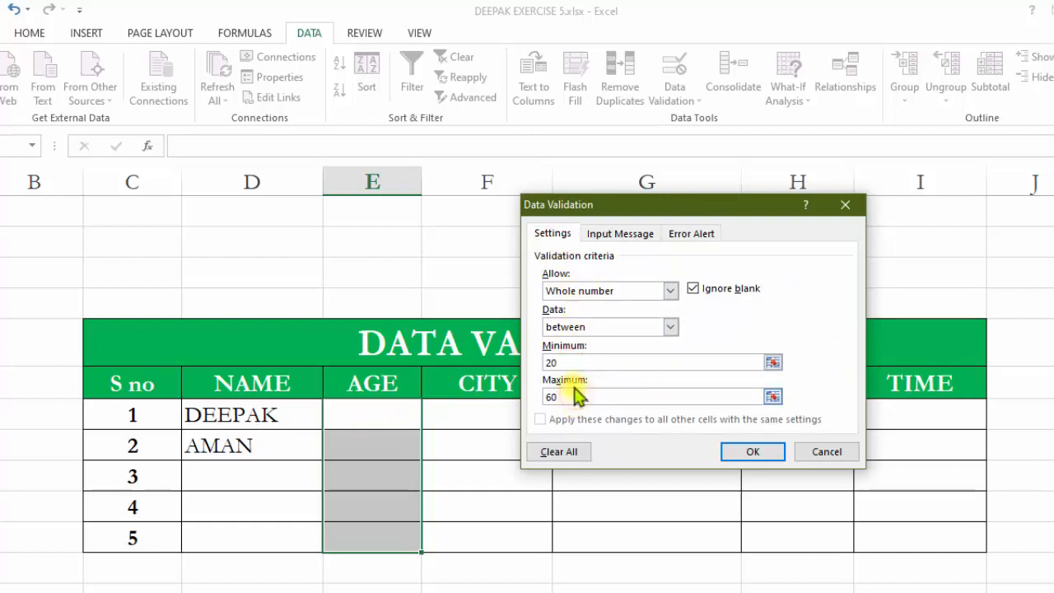
click(563, 362)
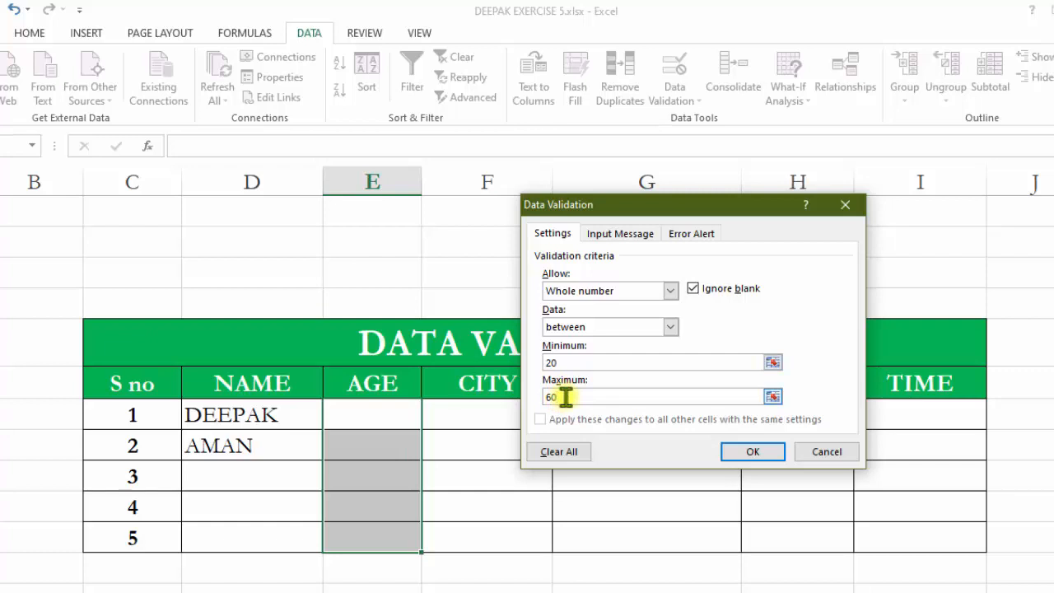
Set the AGE cells' error alert message to "ENTER AGE ONLY 20 to 60".
click(683, 234)
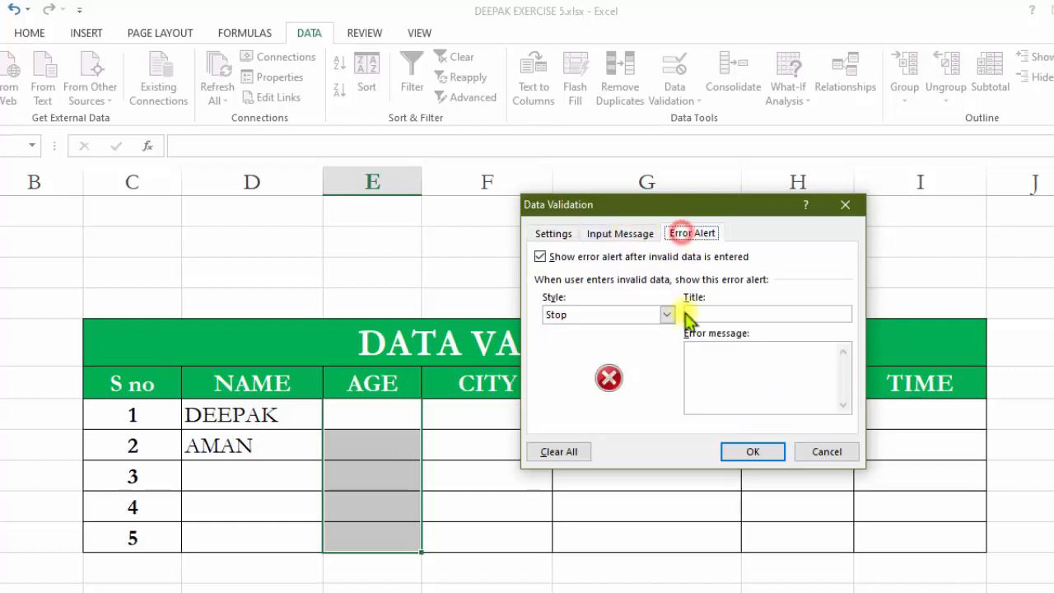
click(696, 316)
click(710, 359)
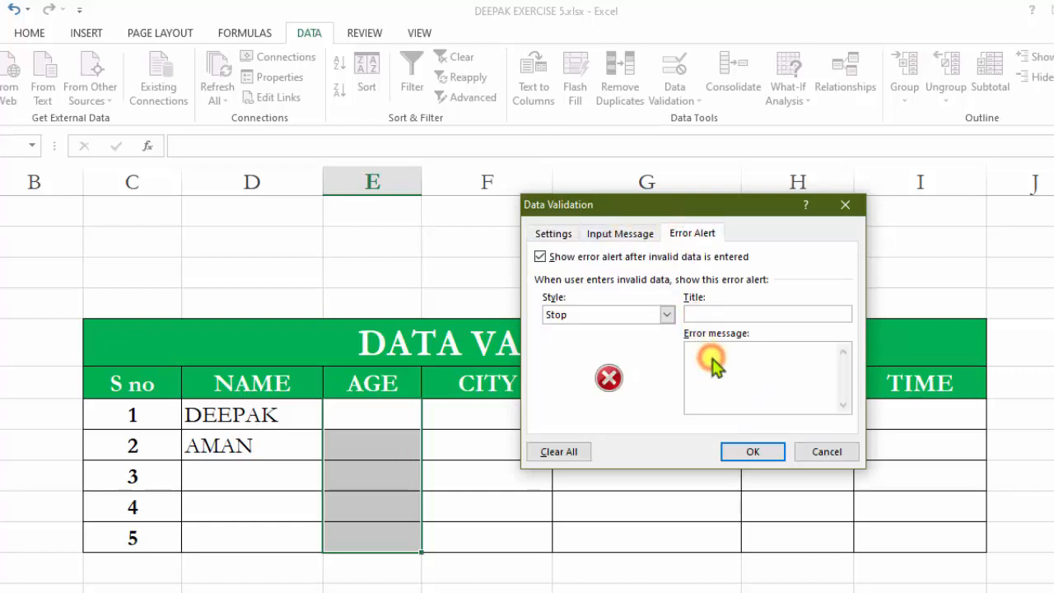
text(E)
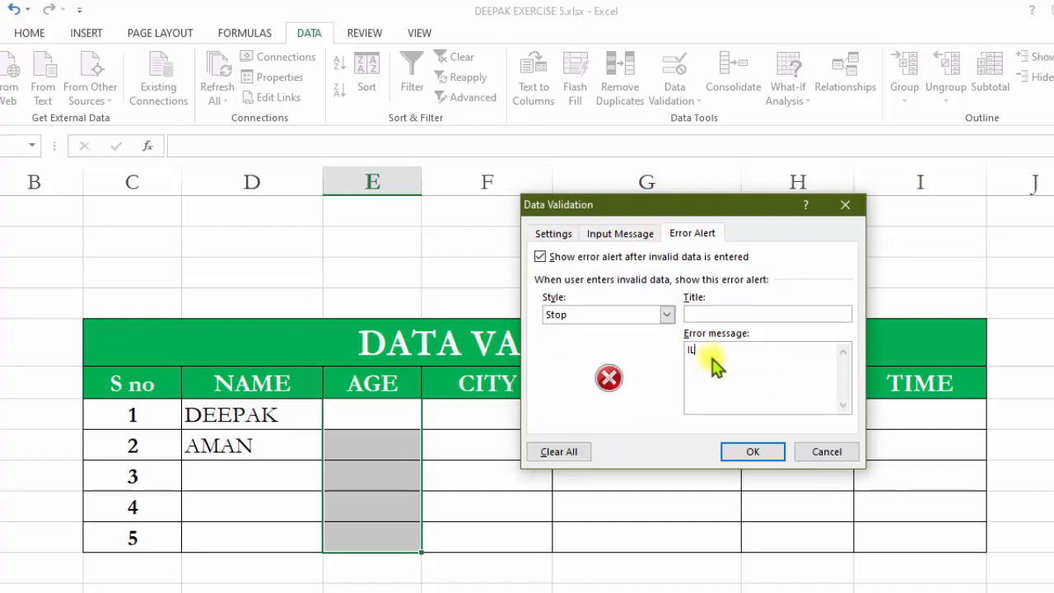
text(NTER AGE ONLY 20 to 60)
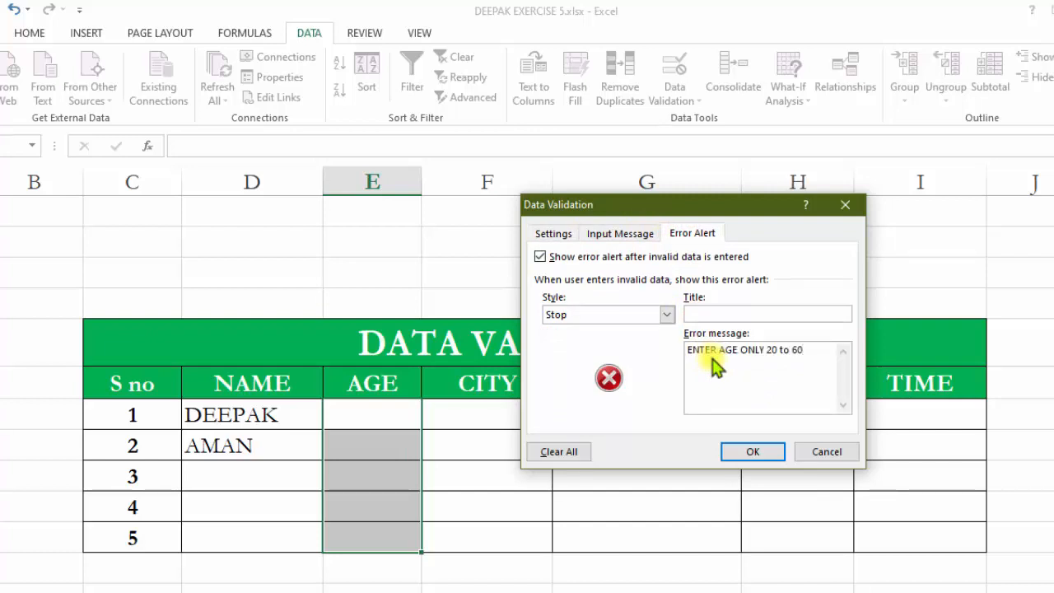
Set the AGE cells' error alert title to "info" and apply the validation.
click(715, 312)
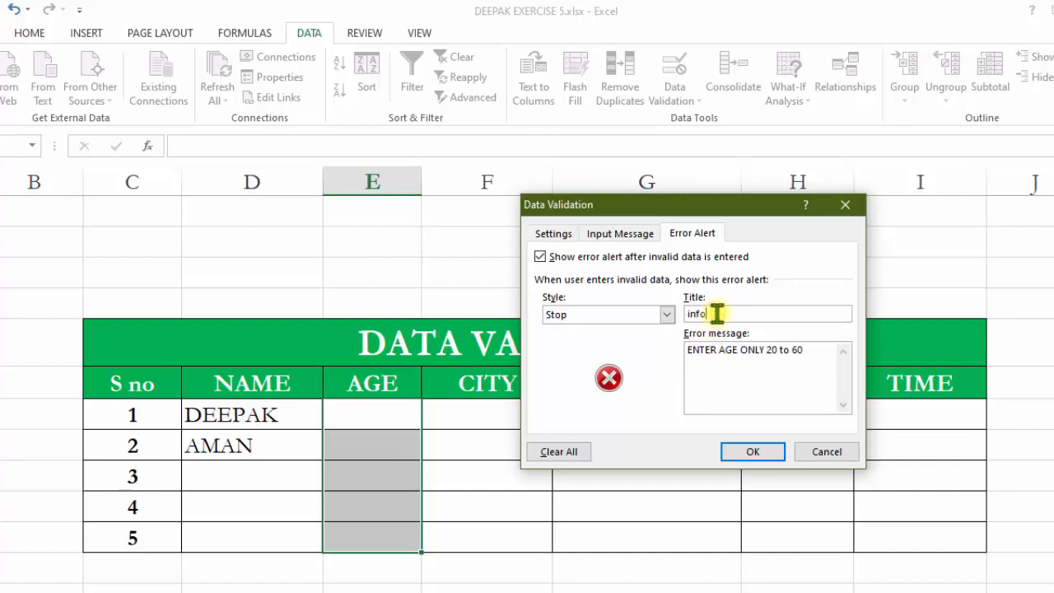
click(756, 452)
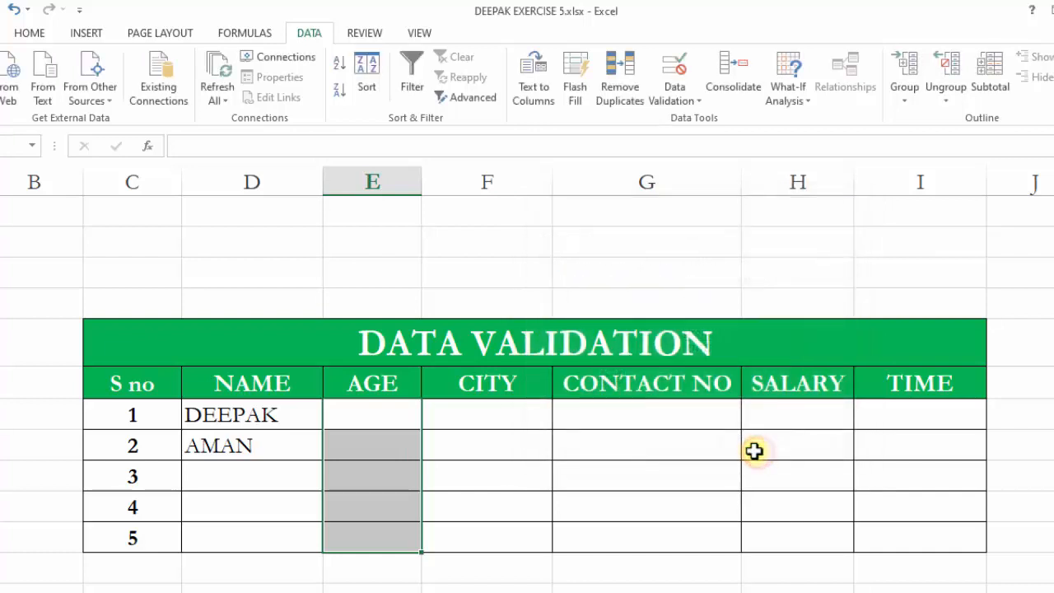
Enter test ages 20, 21 and 60 in the first, second and fourth AGE cells.
click(397, 426)
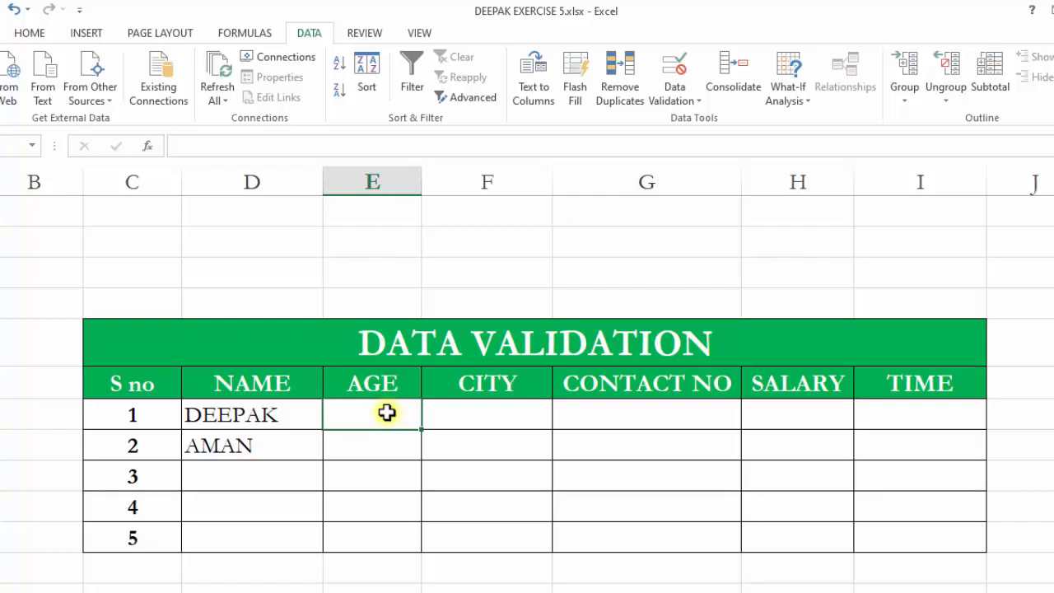
text(20)
click(367, 443)
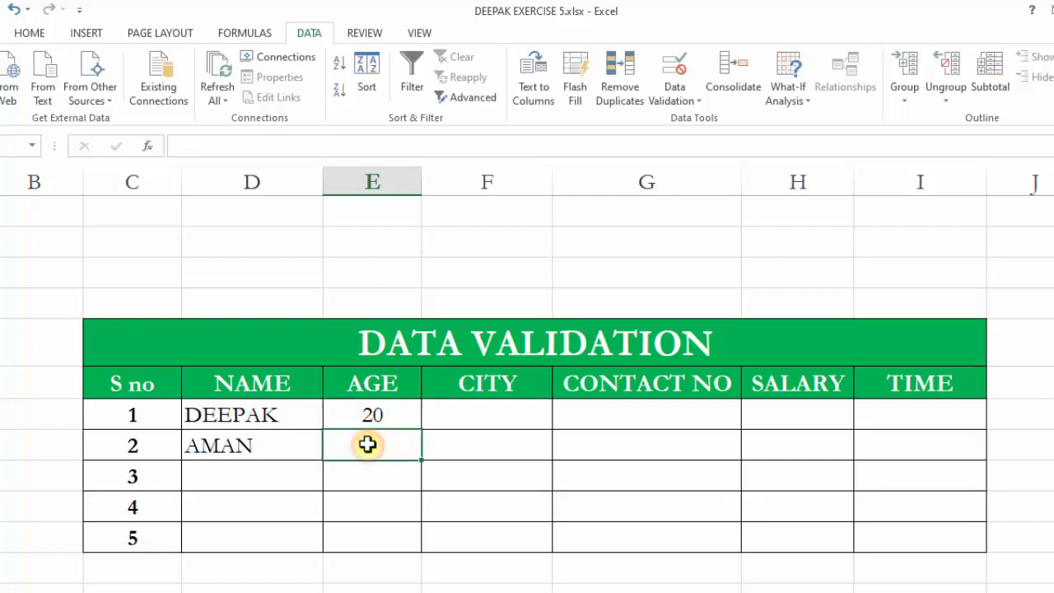
text(2)
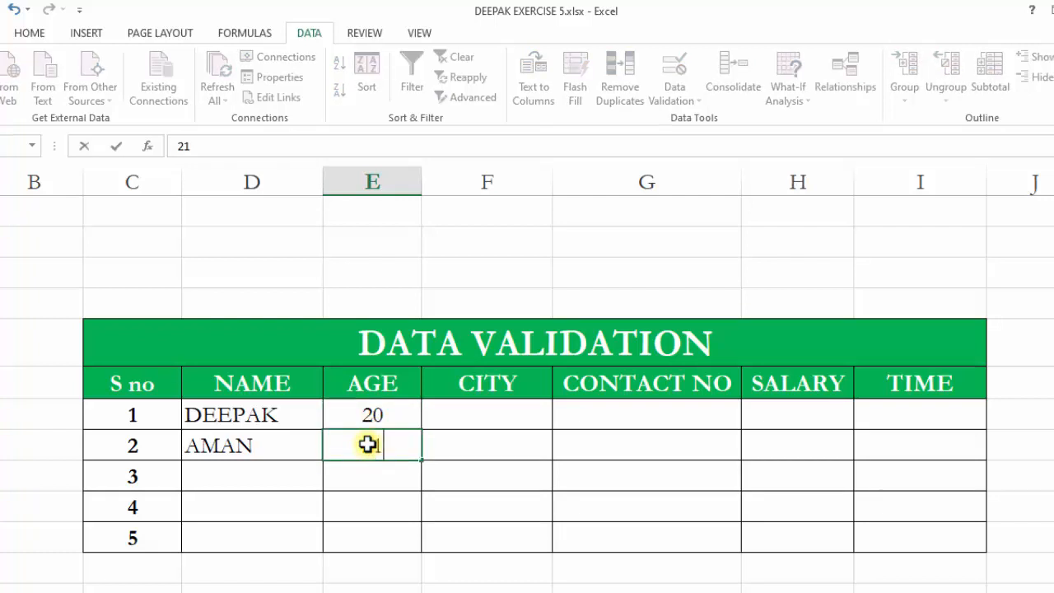
text(1)
click(377, 504)
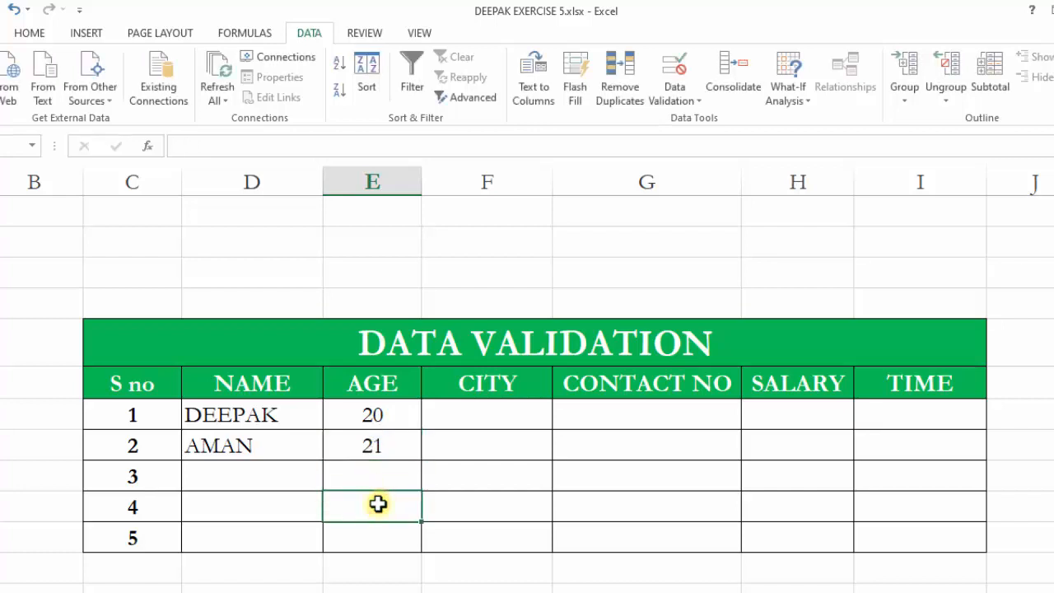
text(60)
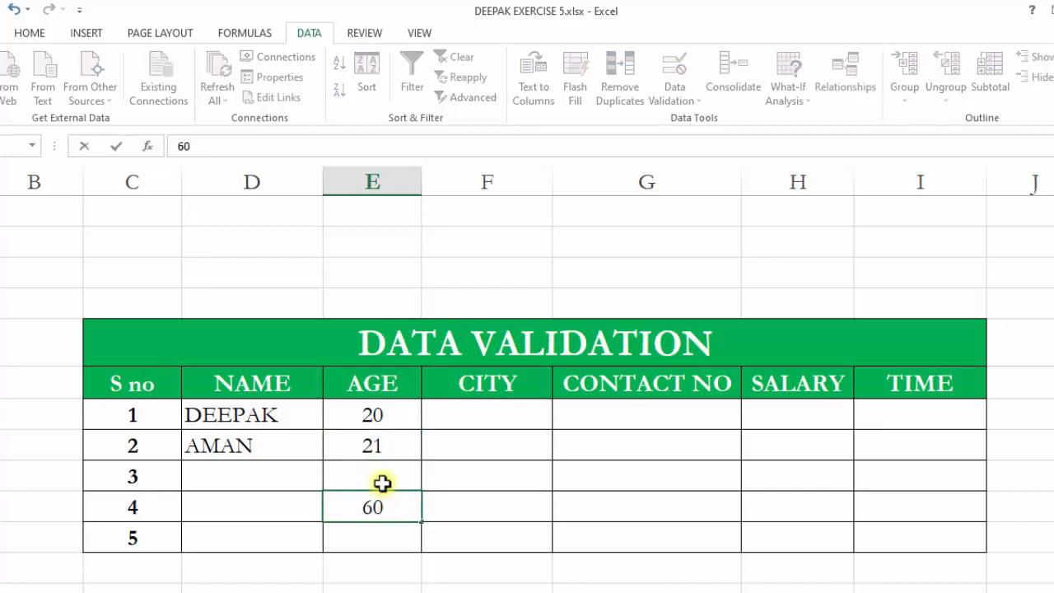
click(383, 469)
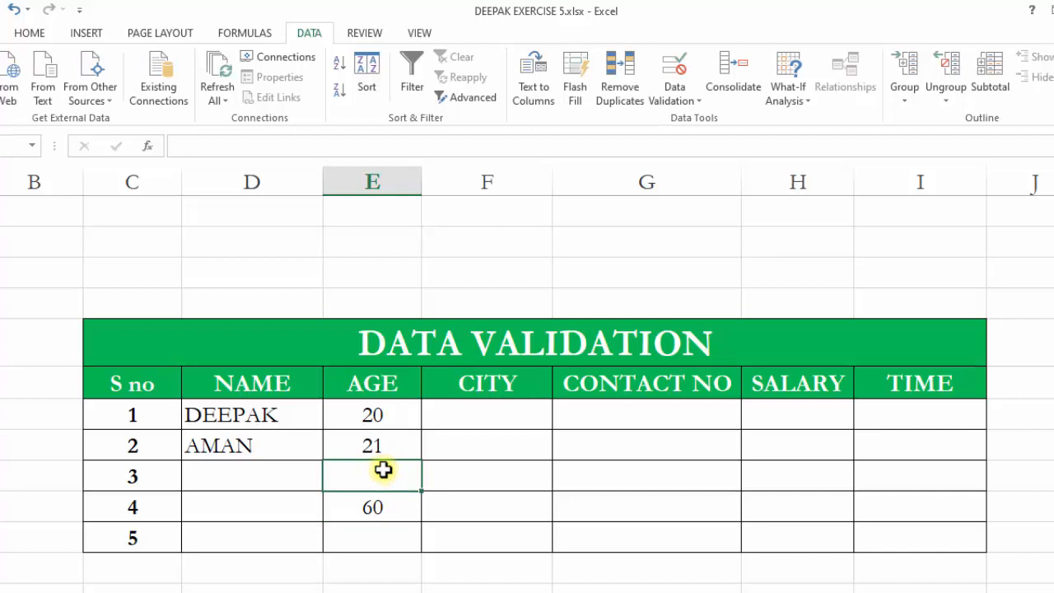
Try entering 61 in the third AGE cell and close the invalid-value alert.
text(61)
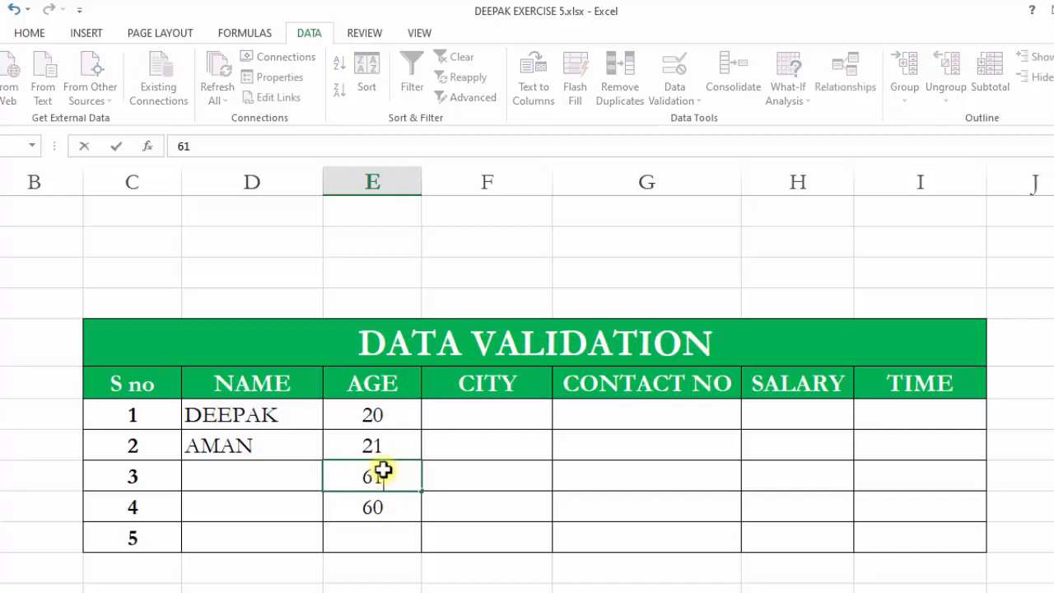
click(486, 530)
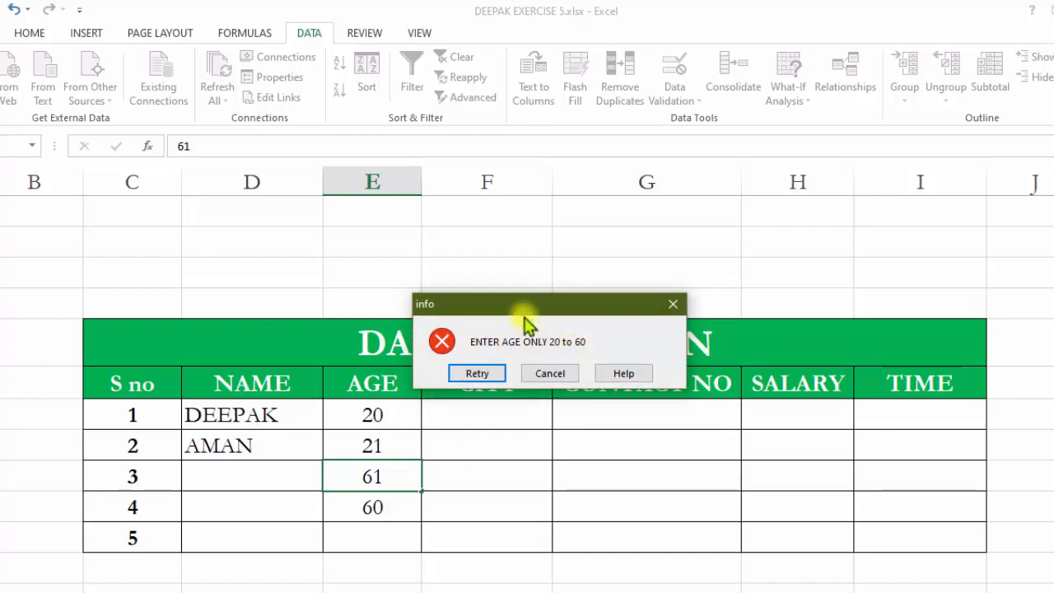
drag(525, 306, 632, 288)
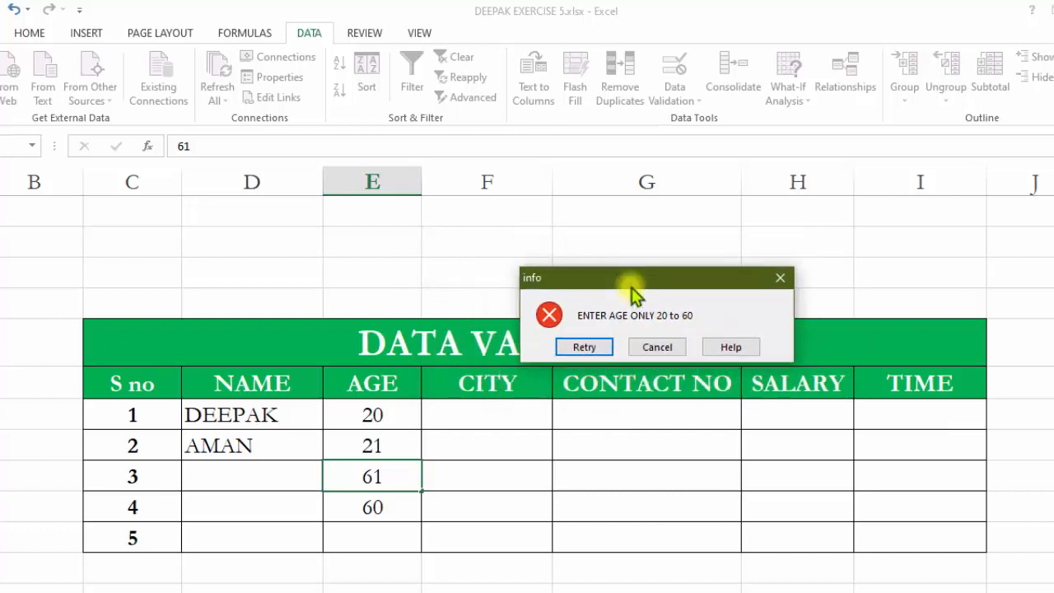
click(779, 277)
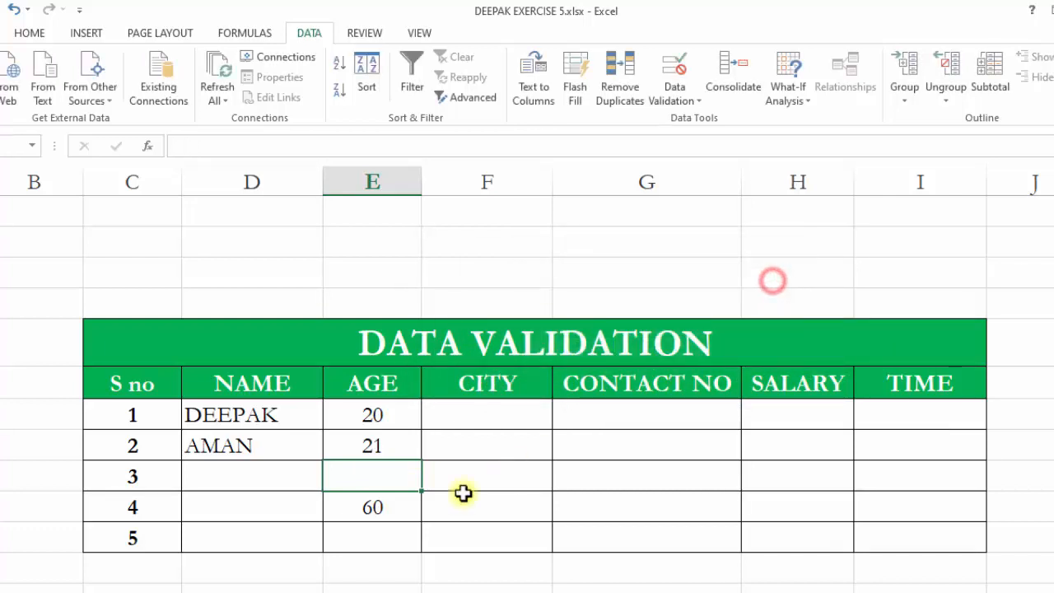
Give the third AGE cell an input message titled "note" reading "Enter age 20 to 60".
click(372, 470)
click(384, 433)
click(383, 482)
click(387, 527)
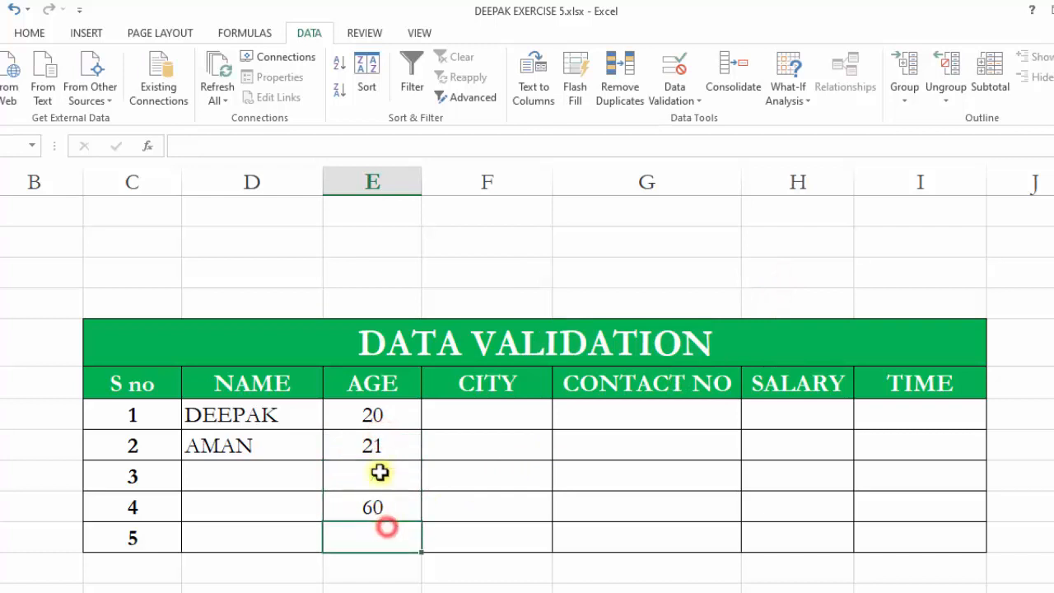
click(372, 427)
click(370, 462)
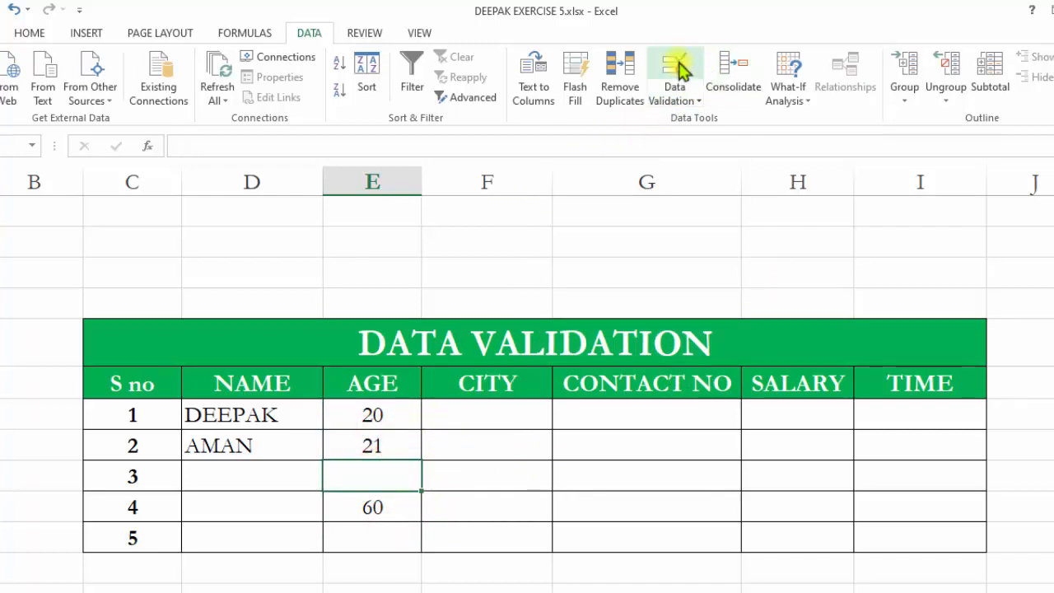
click(678, 66)
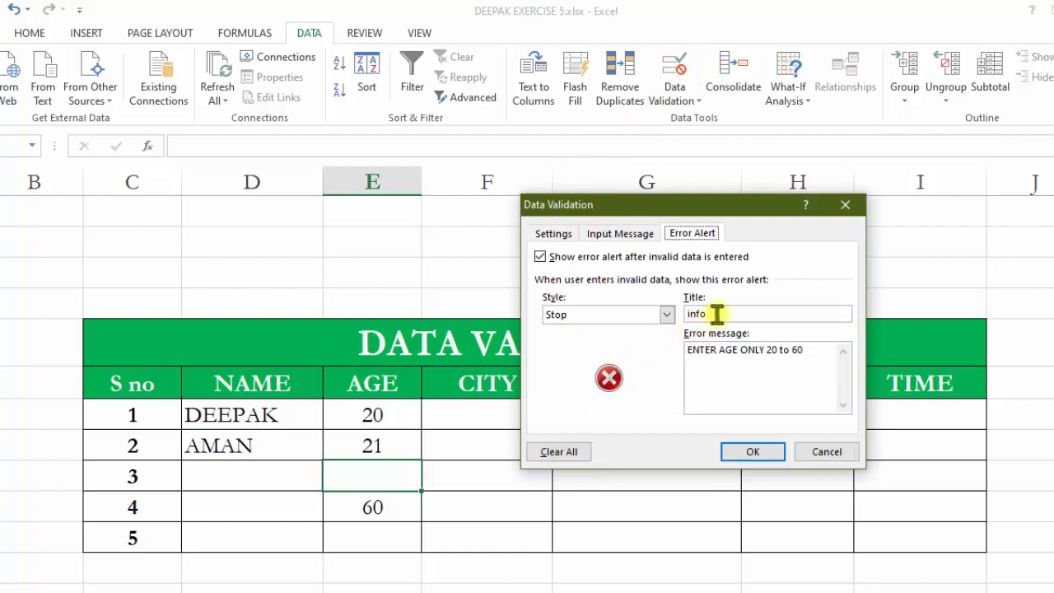
click(616, 234)
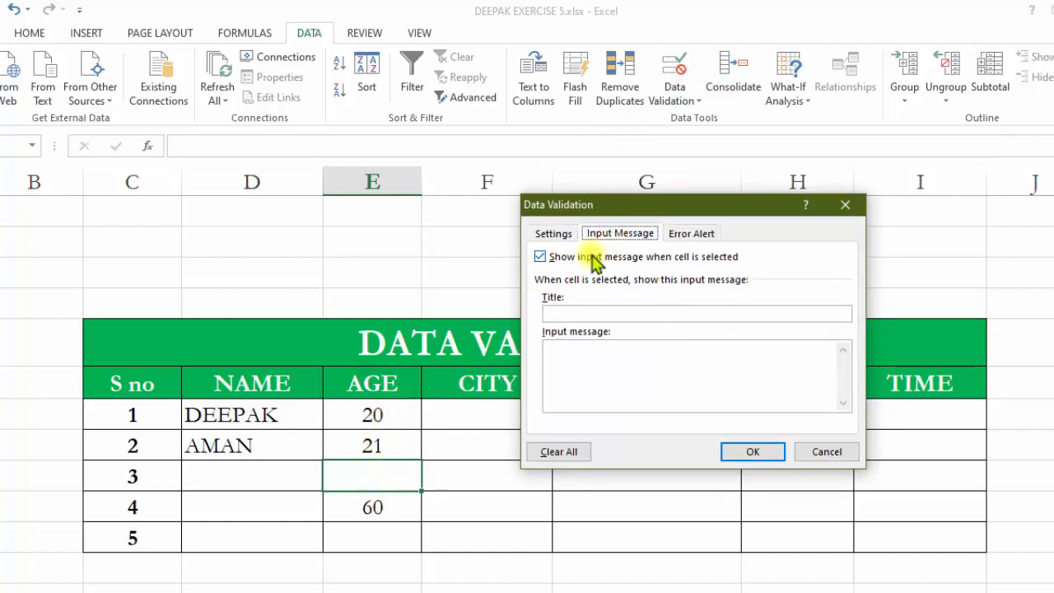
click(568, 314)
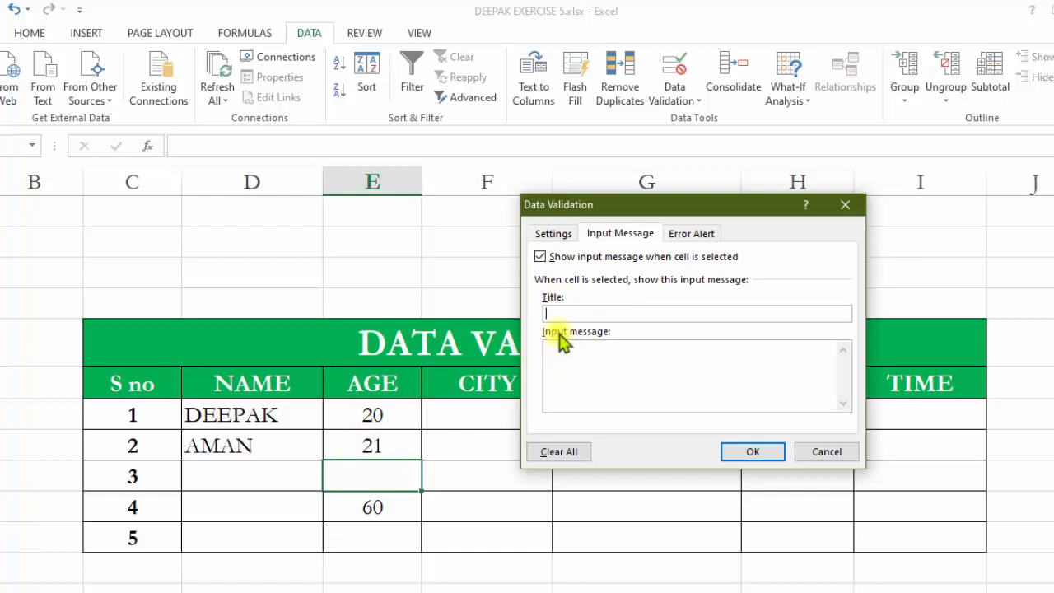
click(582, 352)
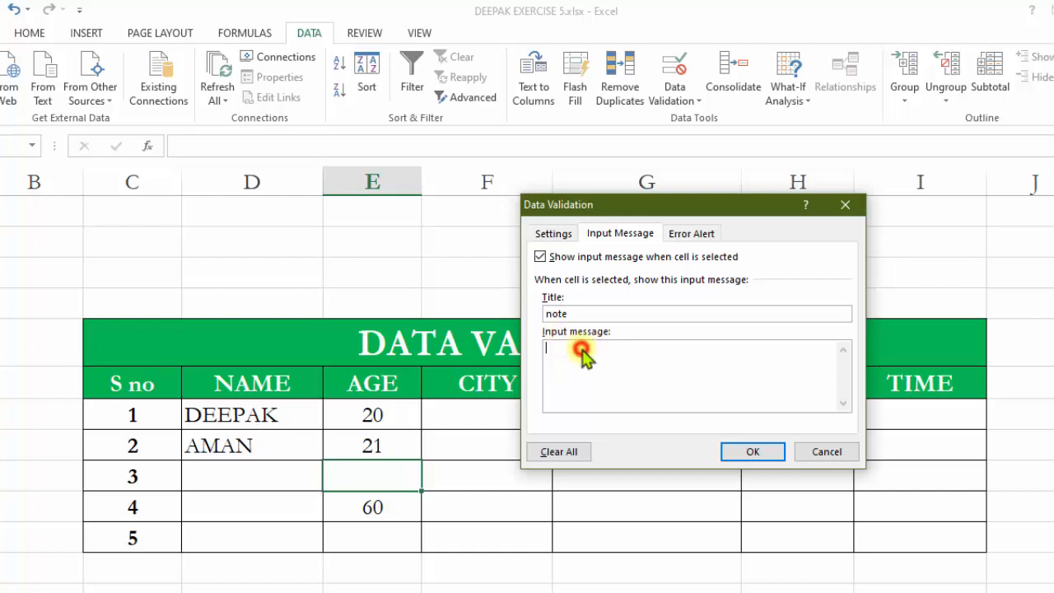
text(Enter age 20 to 60)
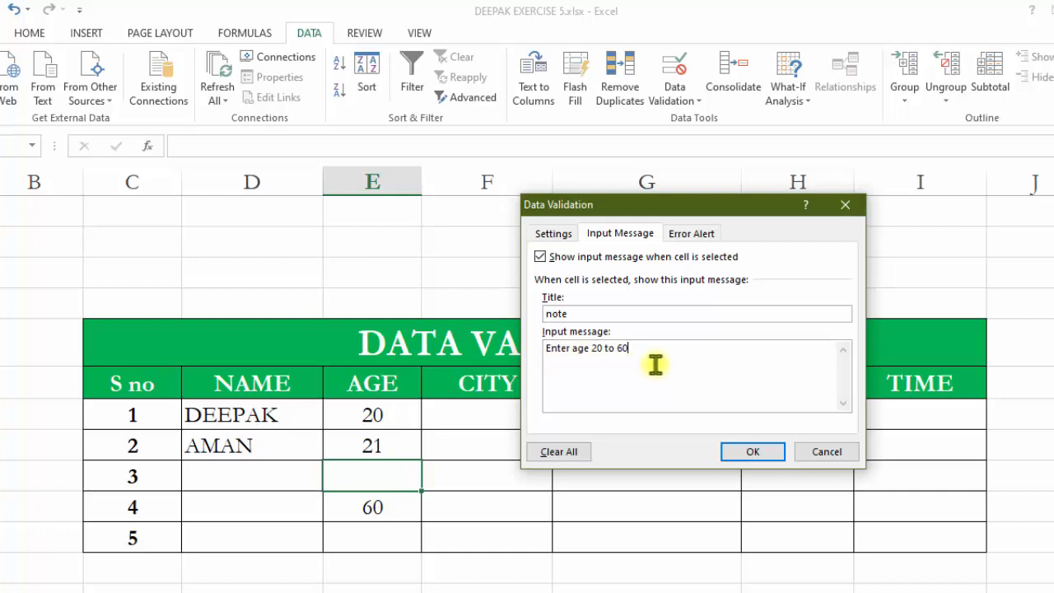
click(755, 453)
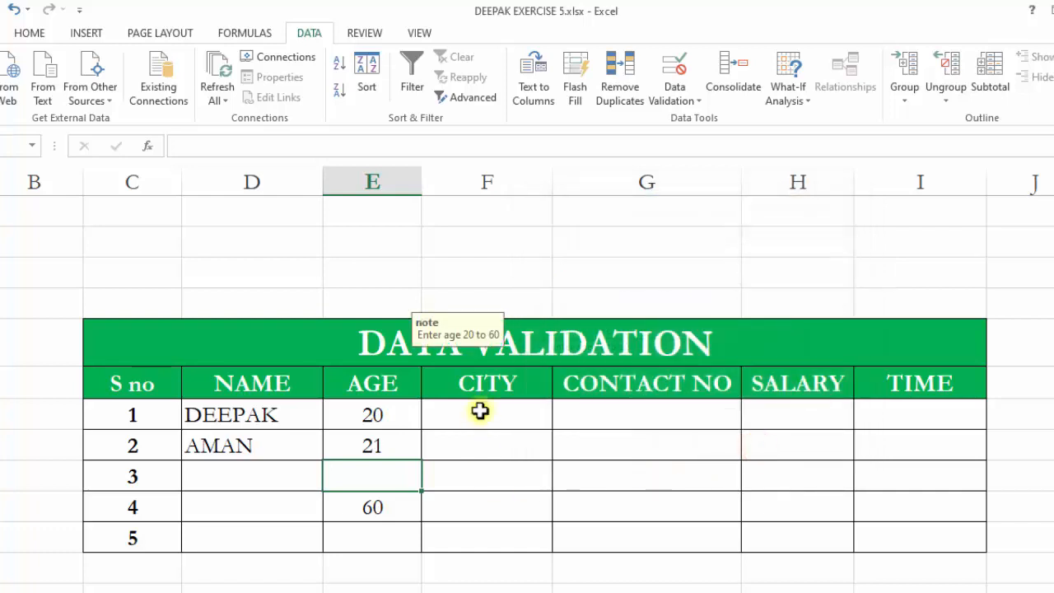
Replace the five AGE cells' validation with an input message titled "note" reading "enter age only 20 to 60".
click(393, 414)
click(374, 514)
click(386, 467)
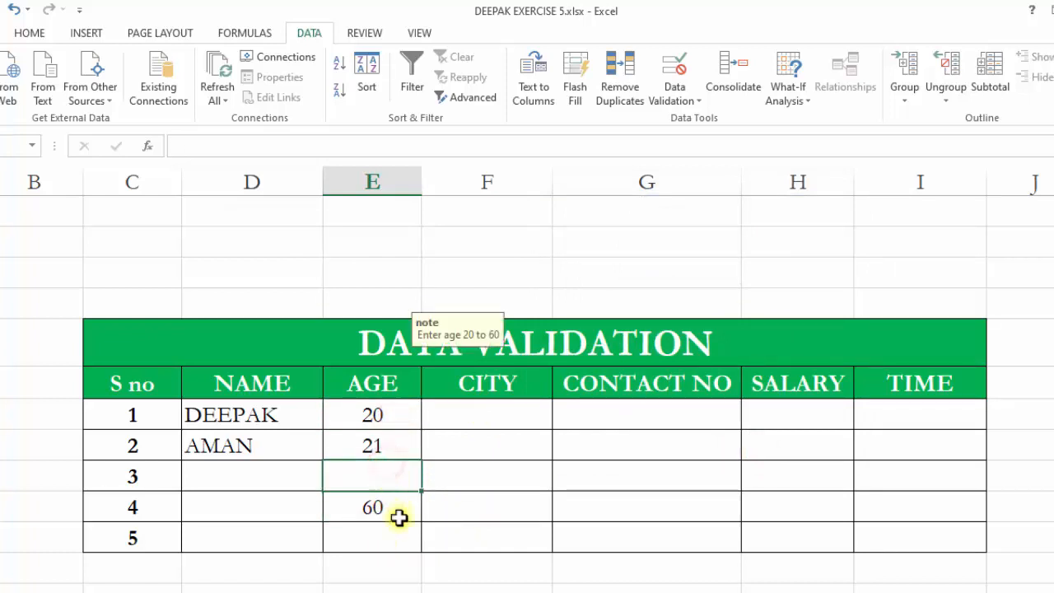
drag(395, 417, 400, 531)
click(674, 74)
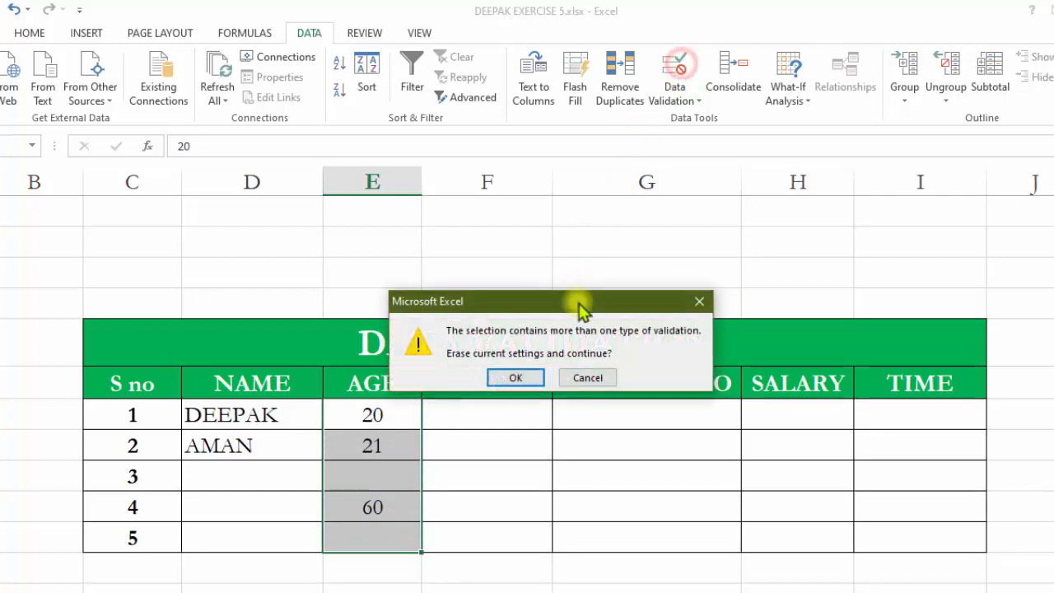
click(531, 379)
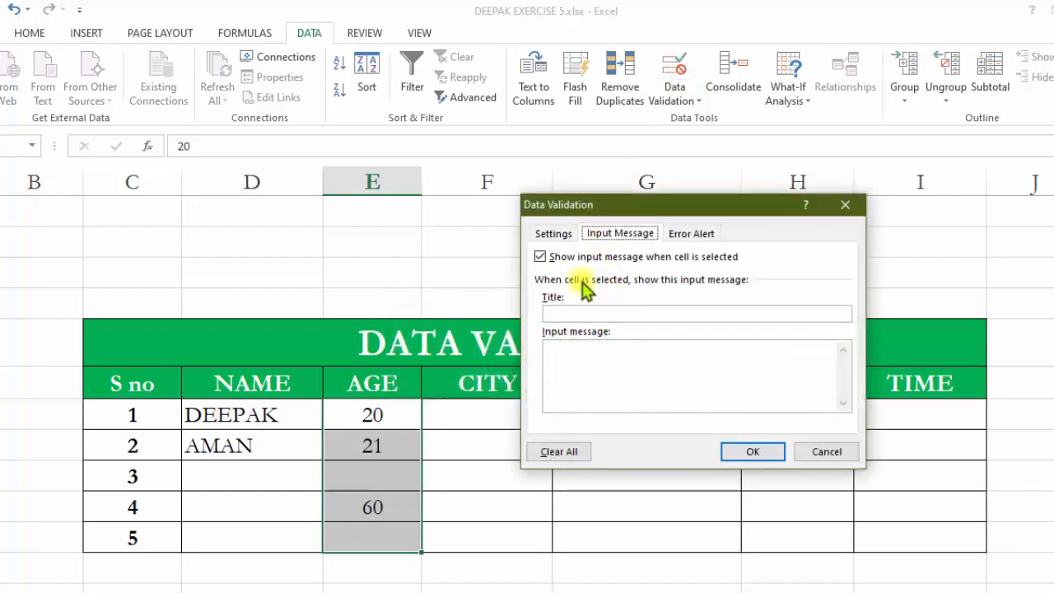
click(599, 233)
click(579, 350)
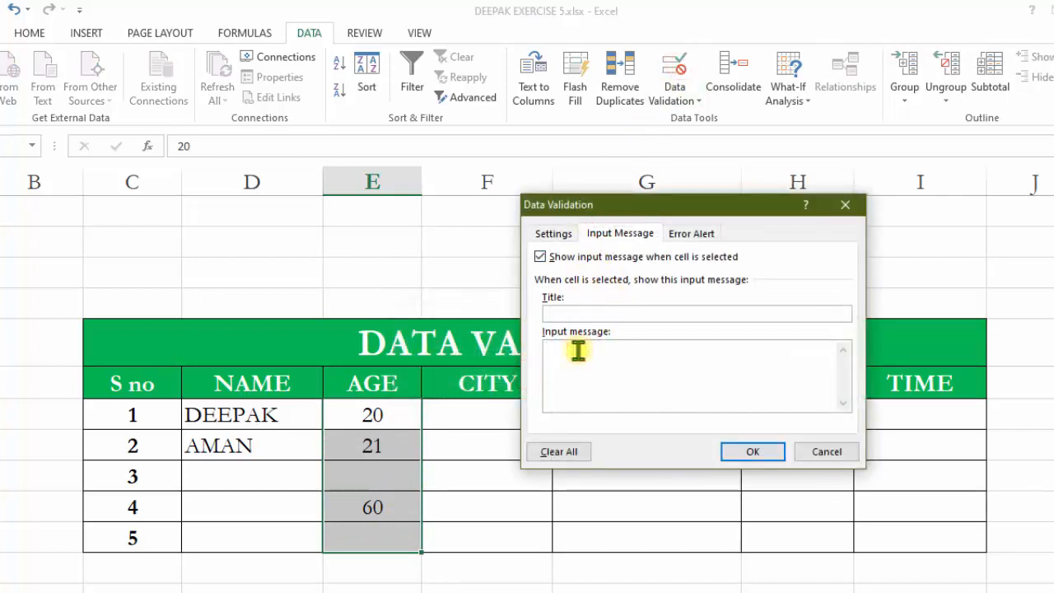
text(enter age only 20 to 60)
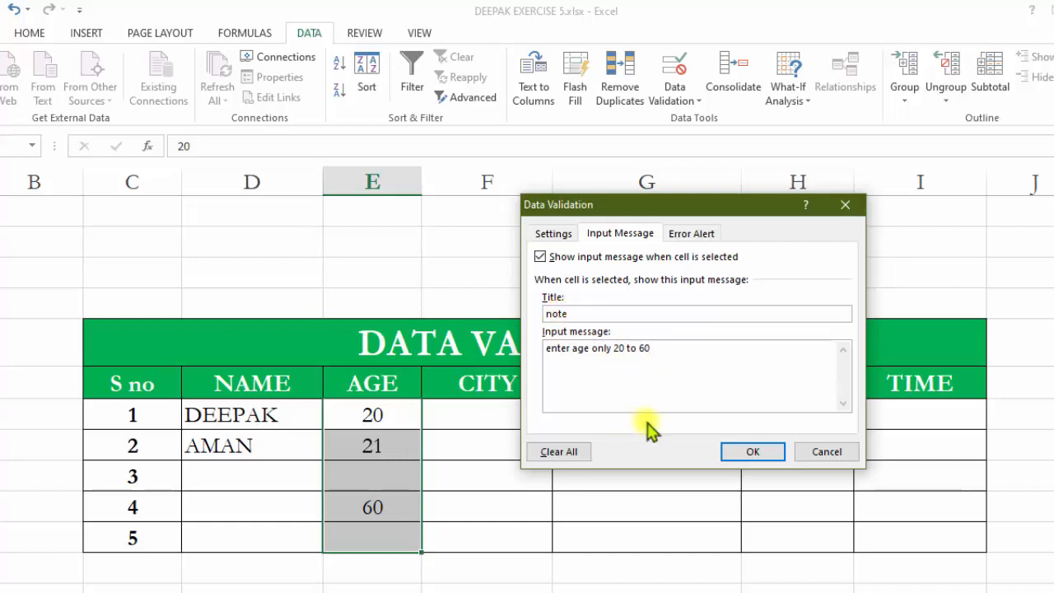
click(732, 452)
Select the AGE cells one by one to check the input message tooltip.
click(379, 487)
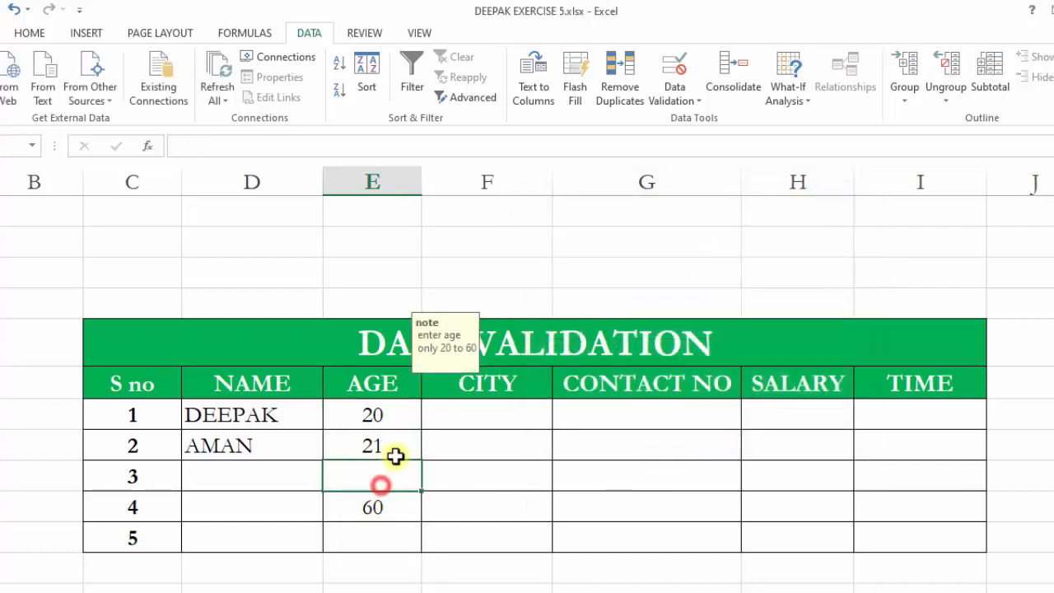
click(397, 445)
click(389, 409)
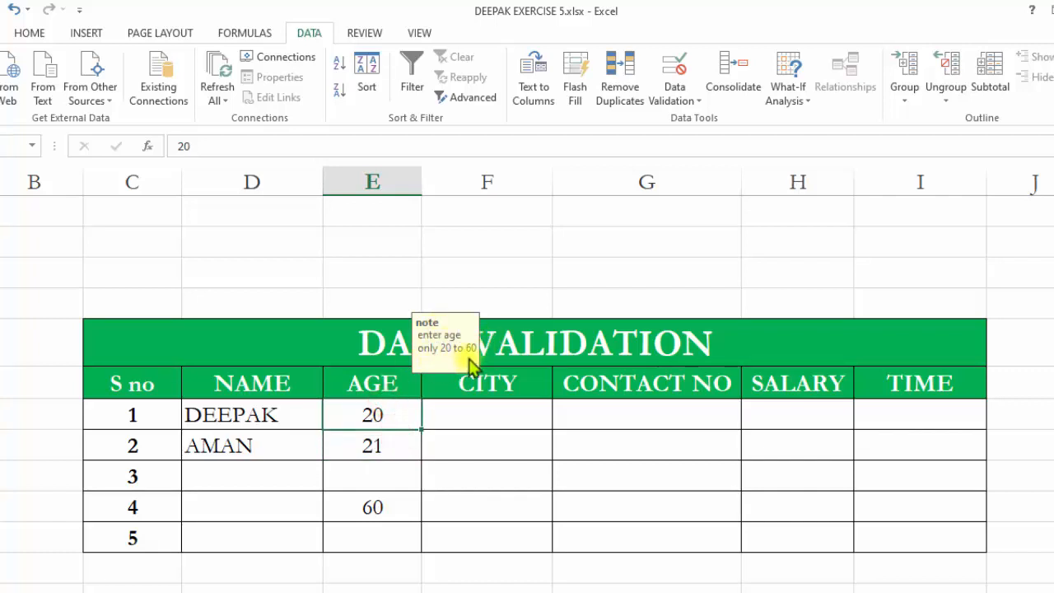
click(376, 501)
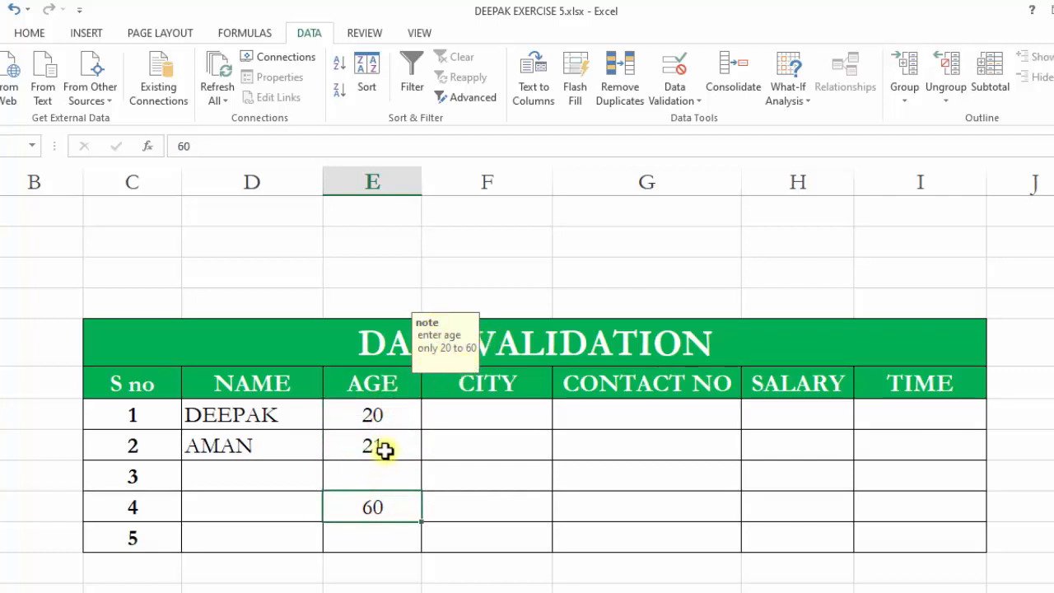
drag(430, 348, 455, 450)
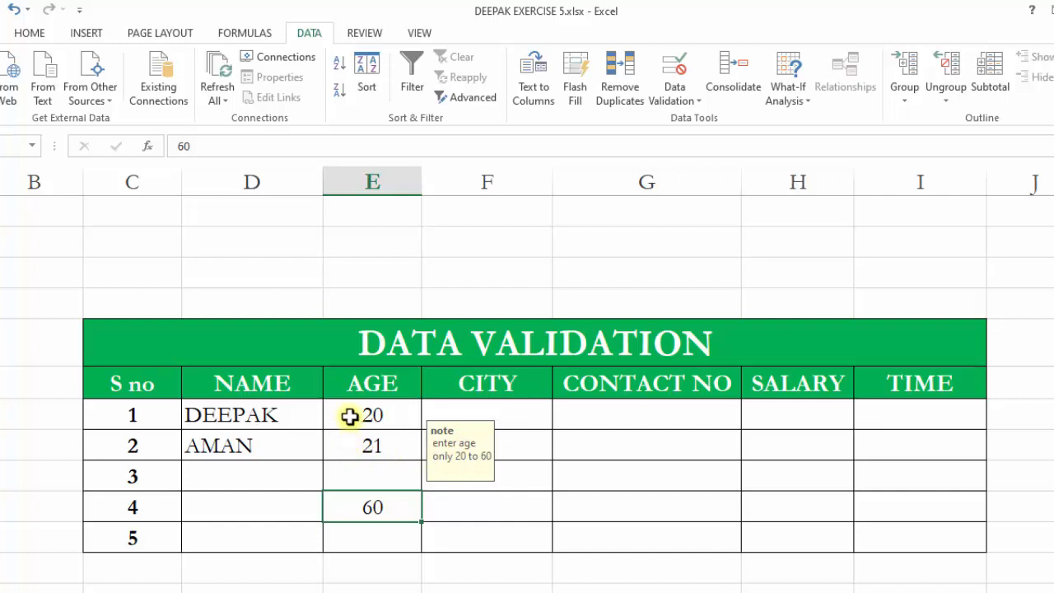
drag(350, 417, 370, 449)
click(372, 511)
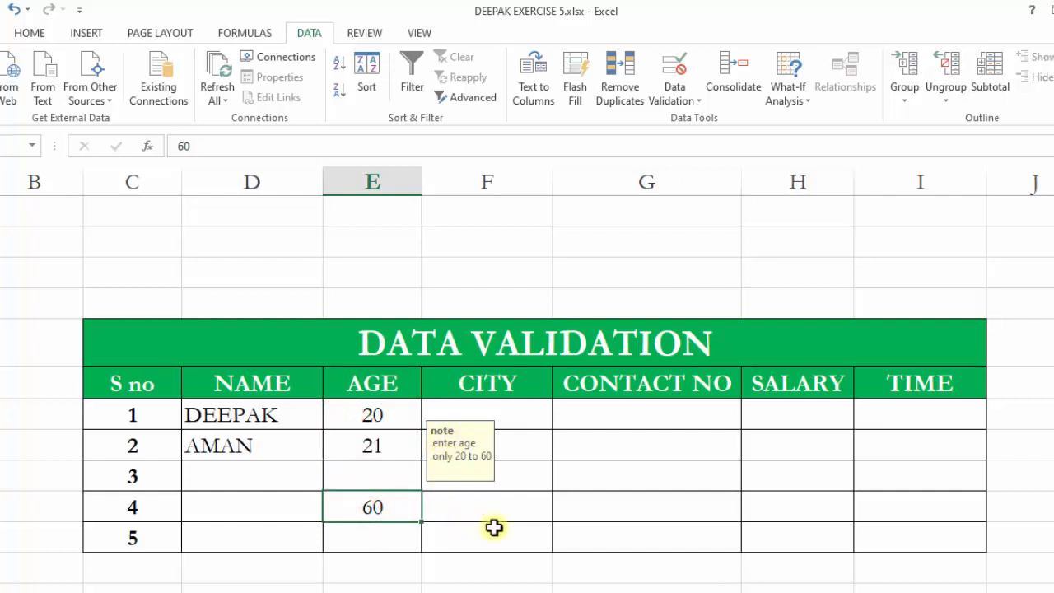
click(532, 508)
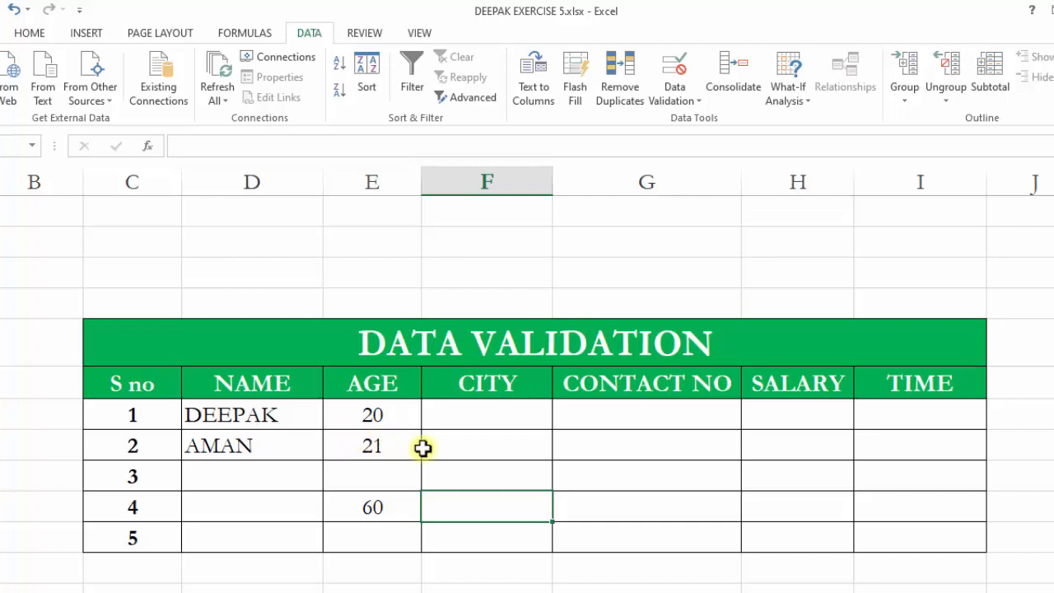
Restrict the five CITY cells to a list with the source BHOPAL,INDOR,JABALPUR.
click(459, 414)
click(459, 450)
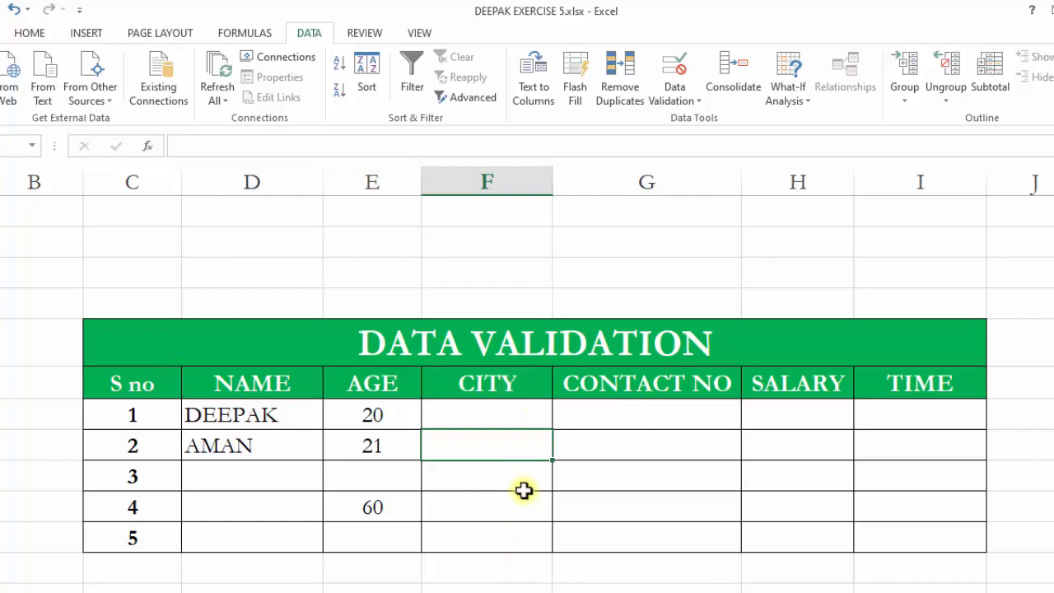
drag(507, 405, 506, 536)
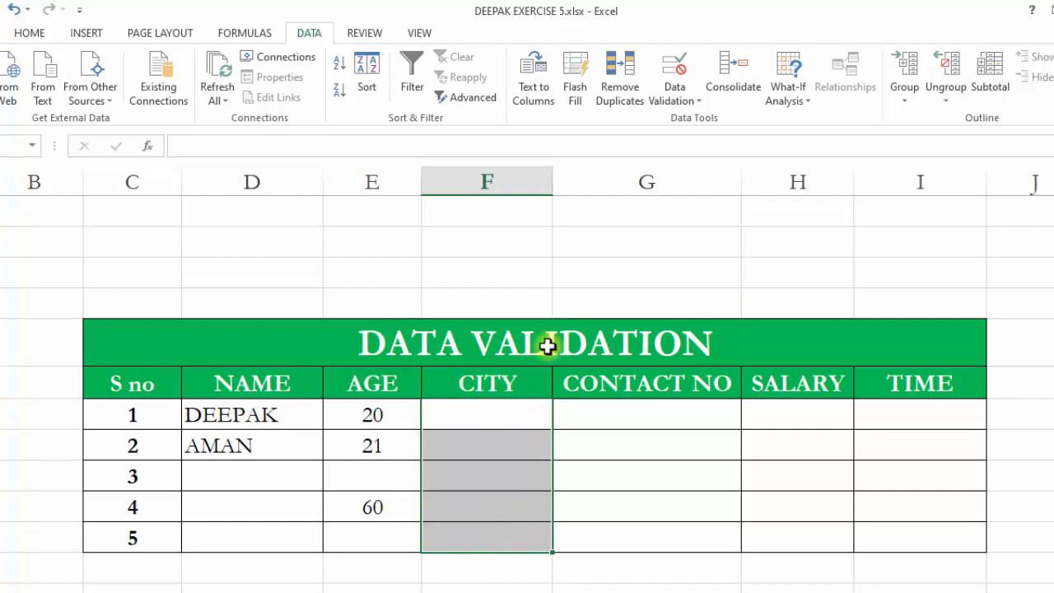
drag(492, 414, 507, 539)
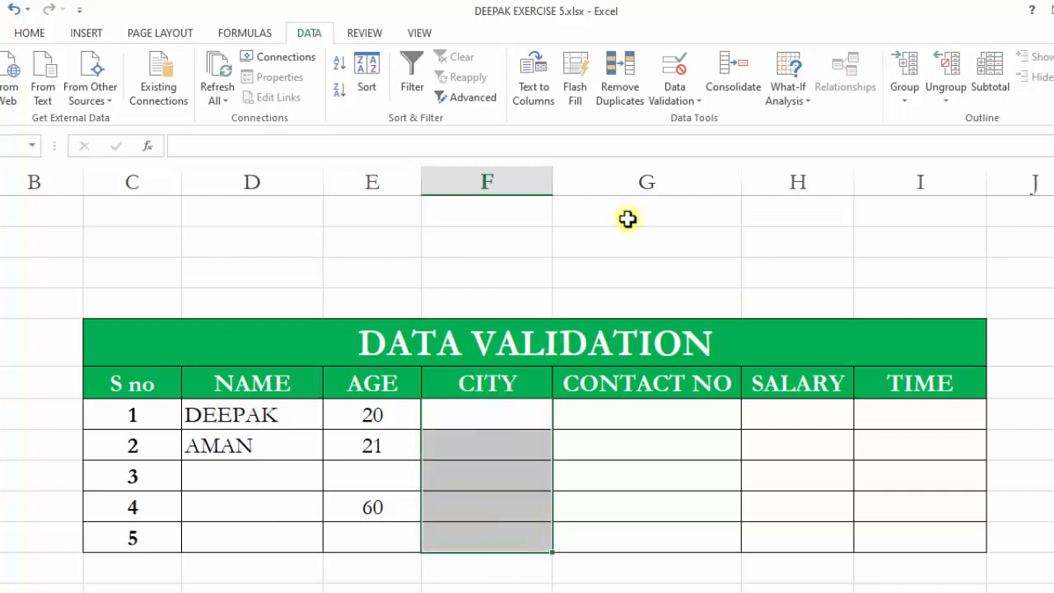
click(674, 72)
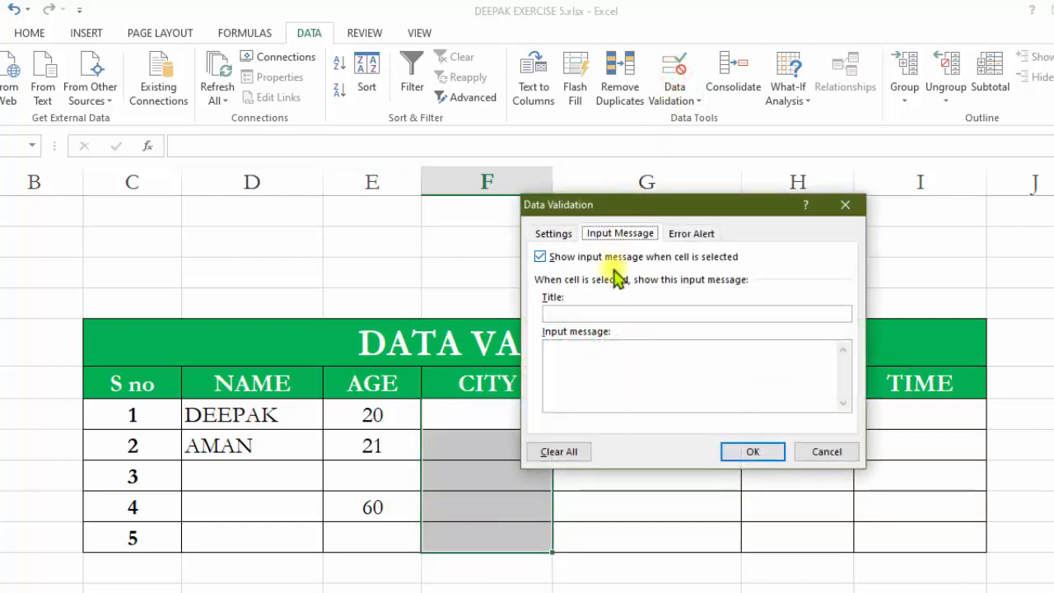
click(567, 235)
click(670, 289)
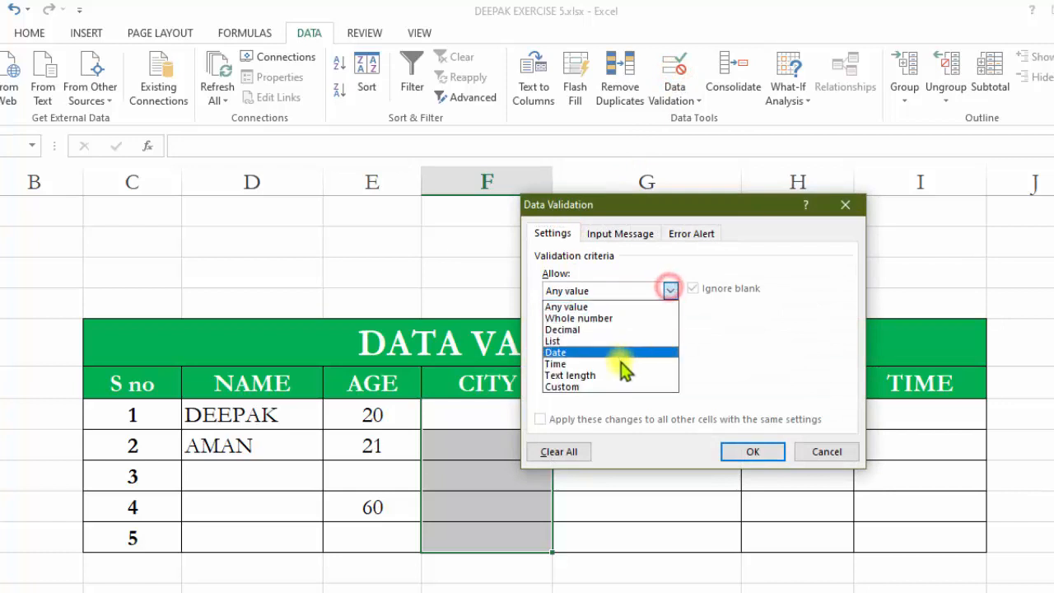
click(594, 341)
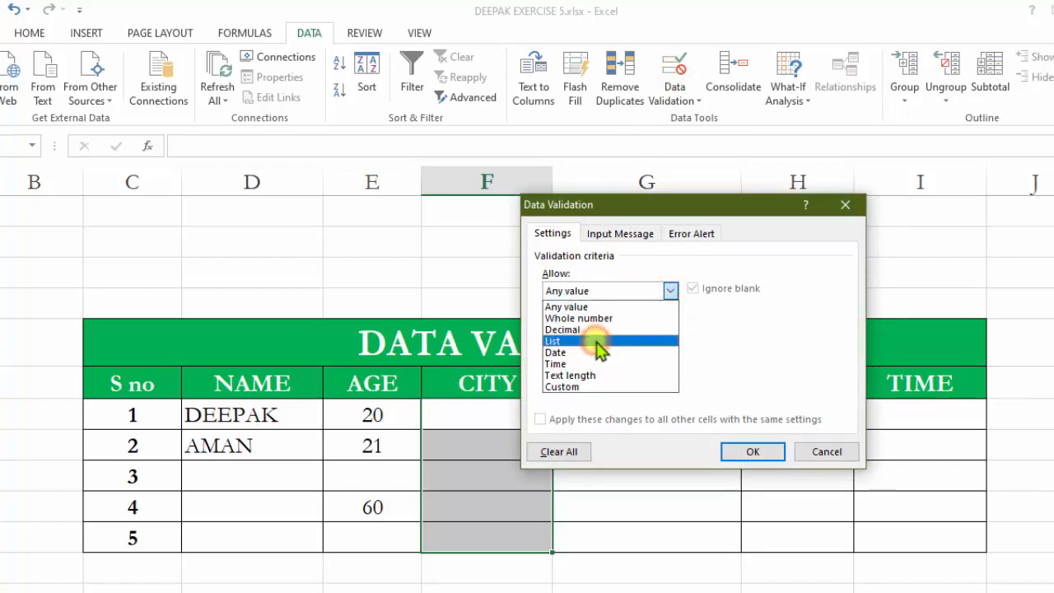
click(579, 362)
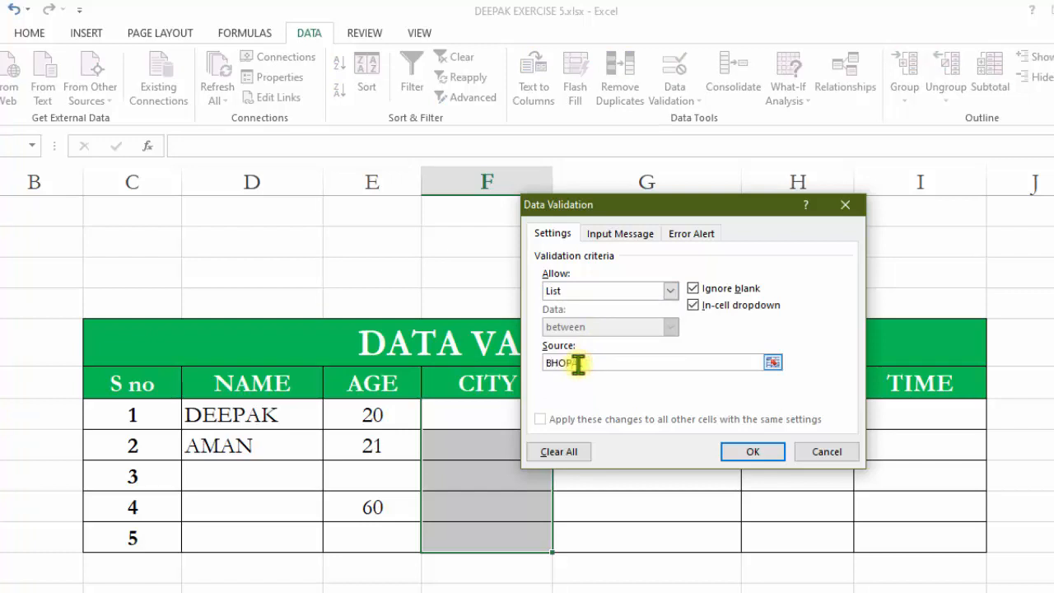
text(BHOPAL,INDOR,JABALPUR)
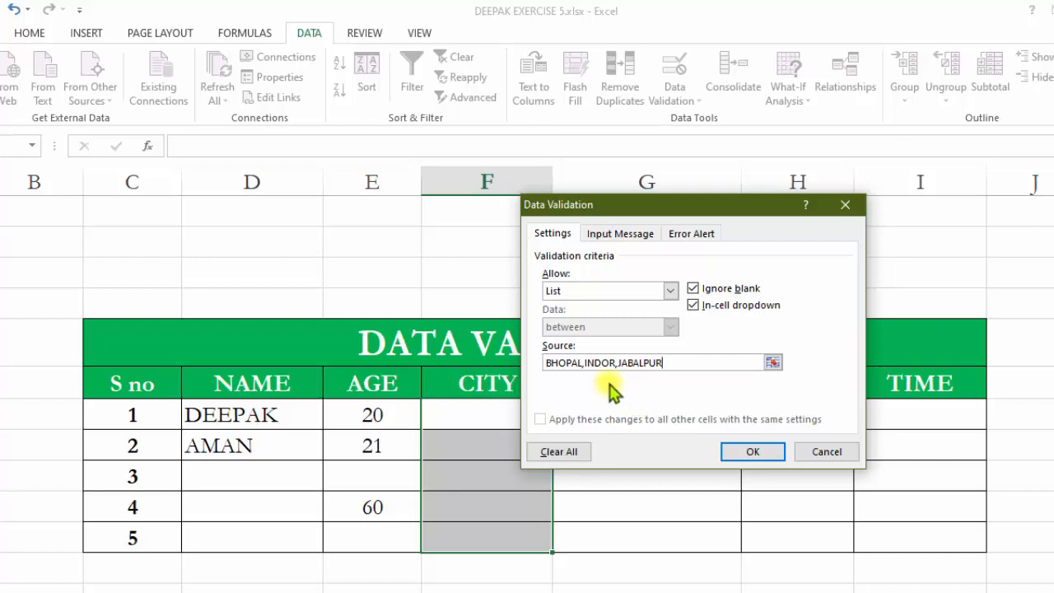
click(774, 451)
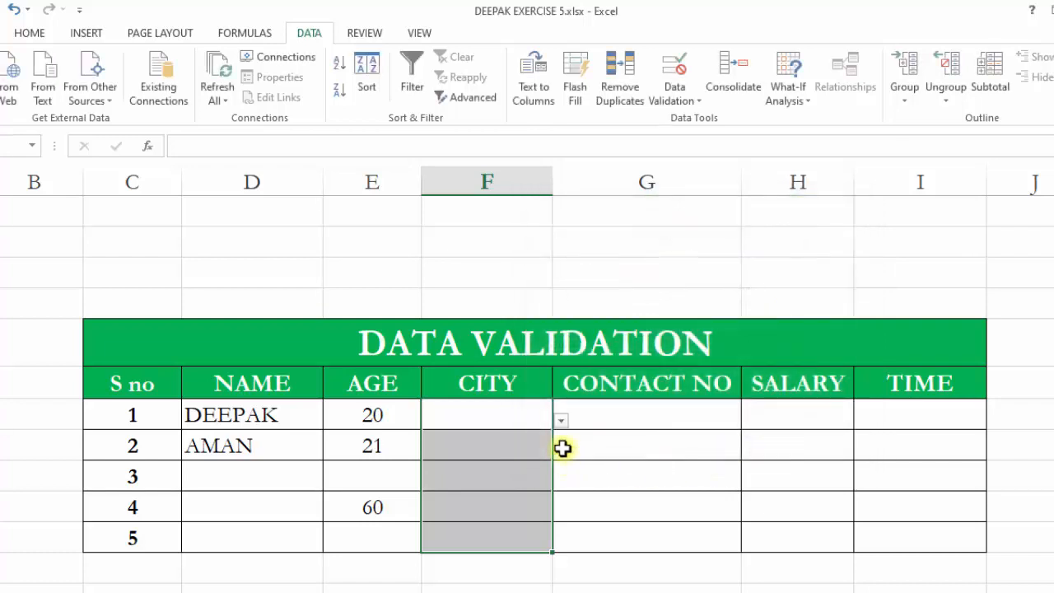
Pick INDOR from the dropdown list in the first and second CITY cells.
click(535, 416)
click(562, 420)
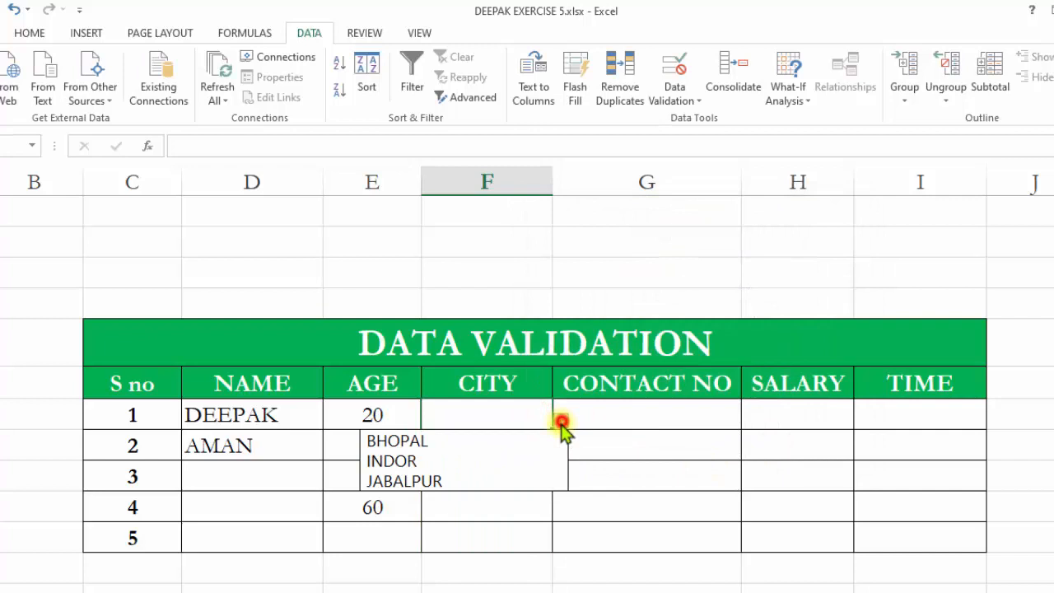
click(526, 458)
click(509, 456)
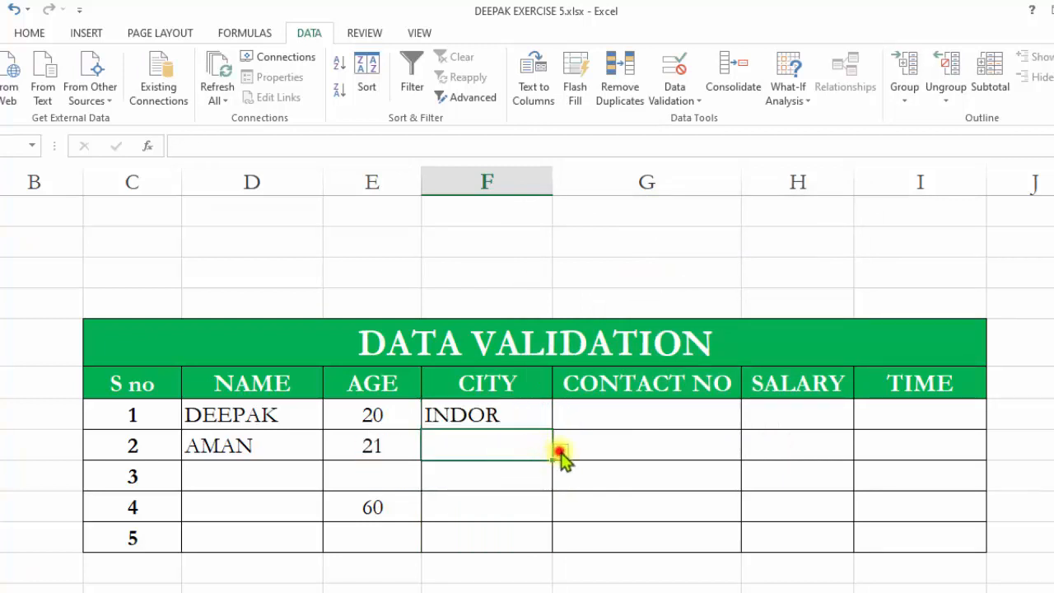
click(560, 451)
click(505, 492)
Try entering TYT in the third CITY cell and close the invalid-value alert.
click(475, 479)
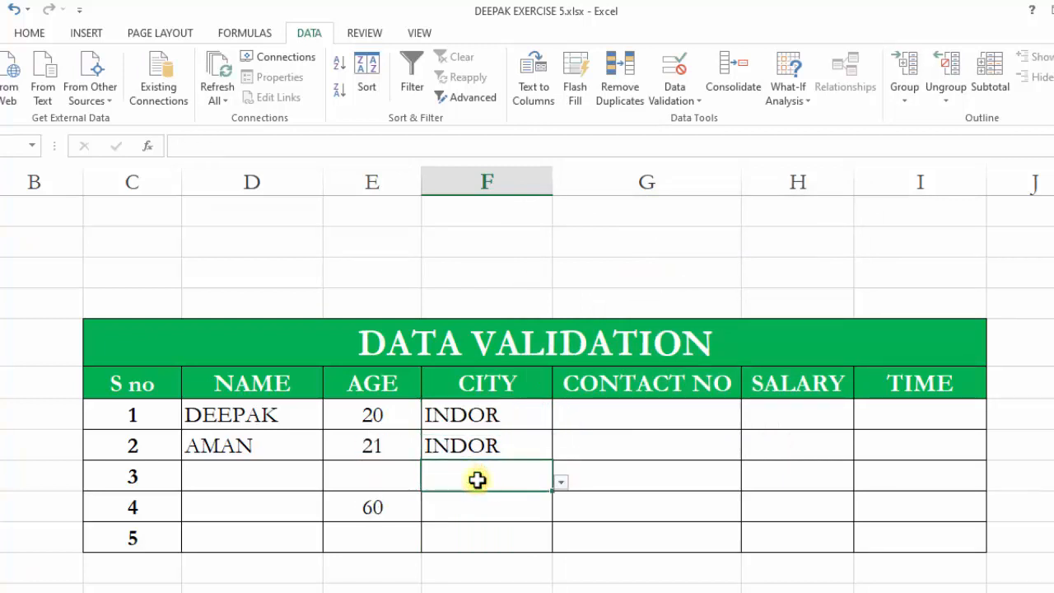
text(TYT)
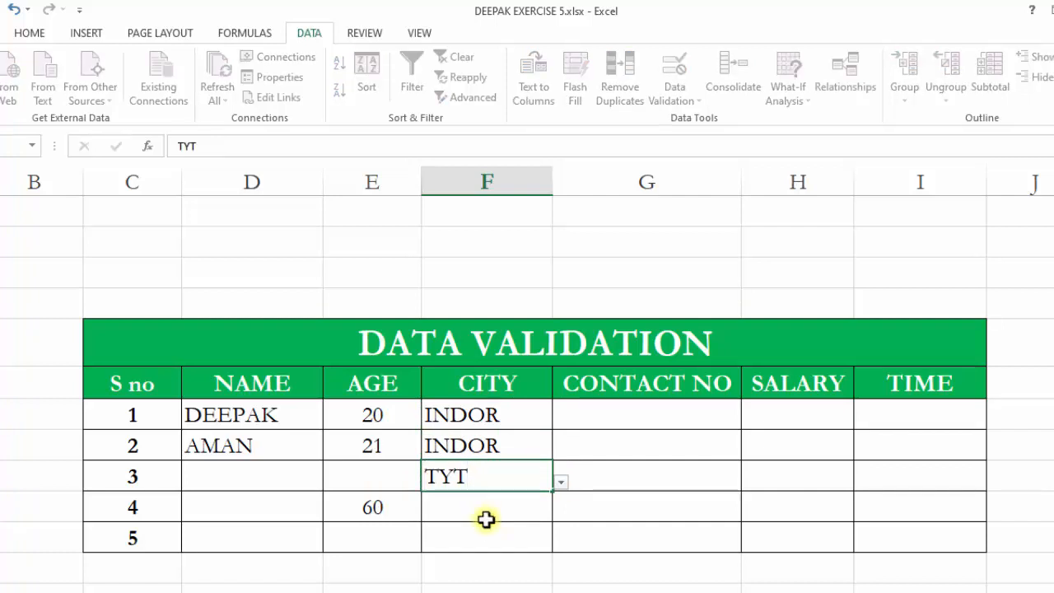
click(483, 521)
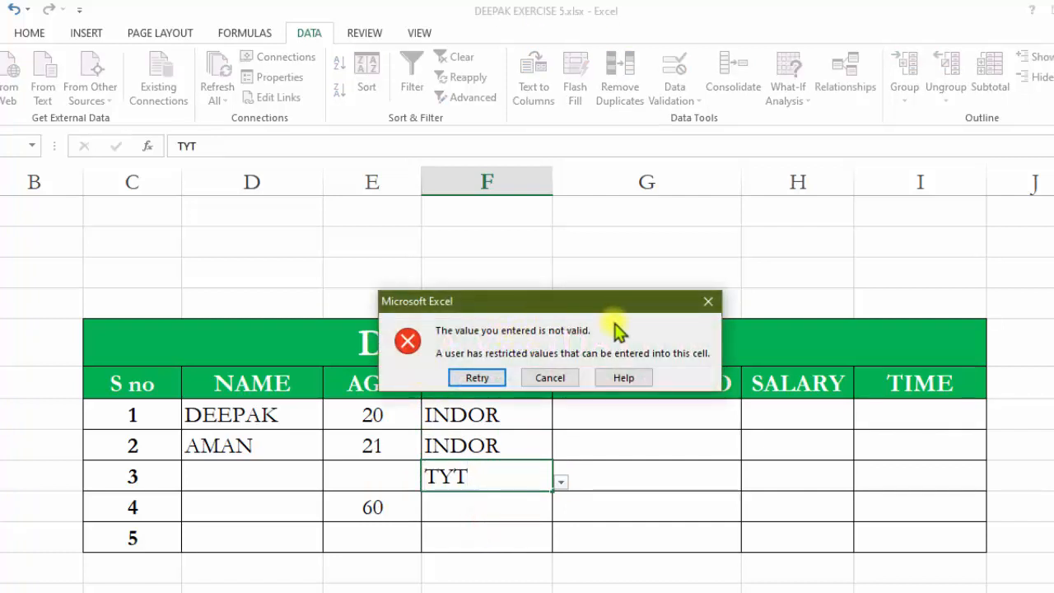
click(702, 304)
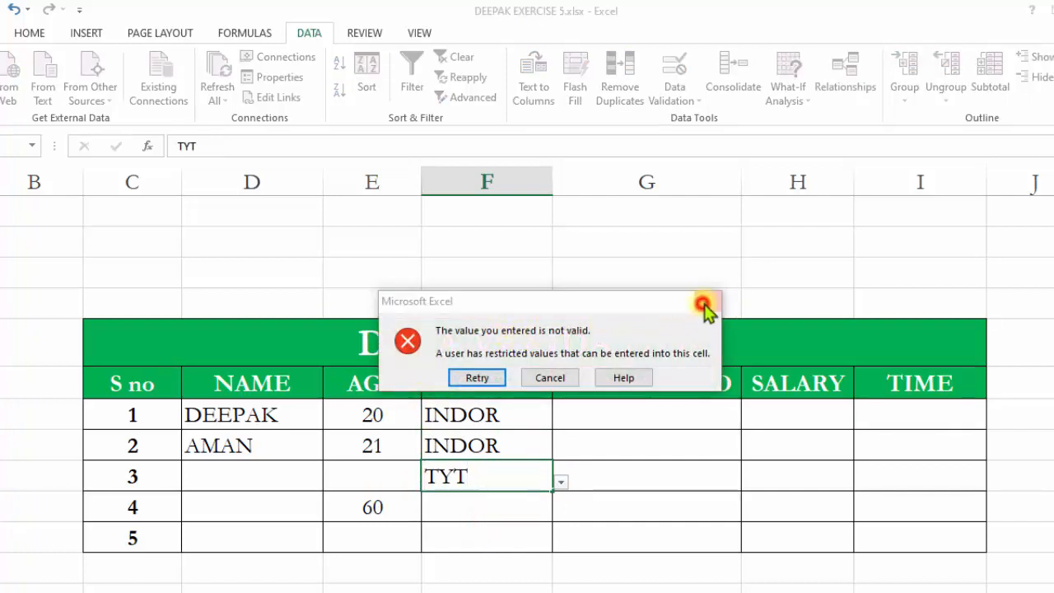
Change the CITY cells' validation error alert style to Warning.
drag(469, 416, 489, 538)
click(673, 66)
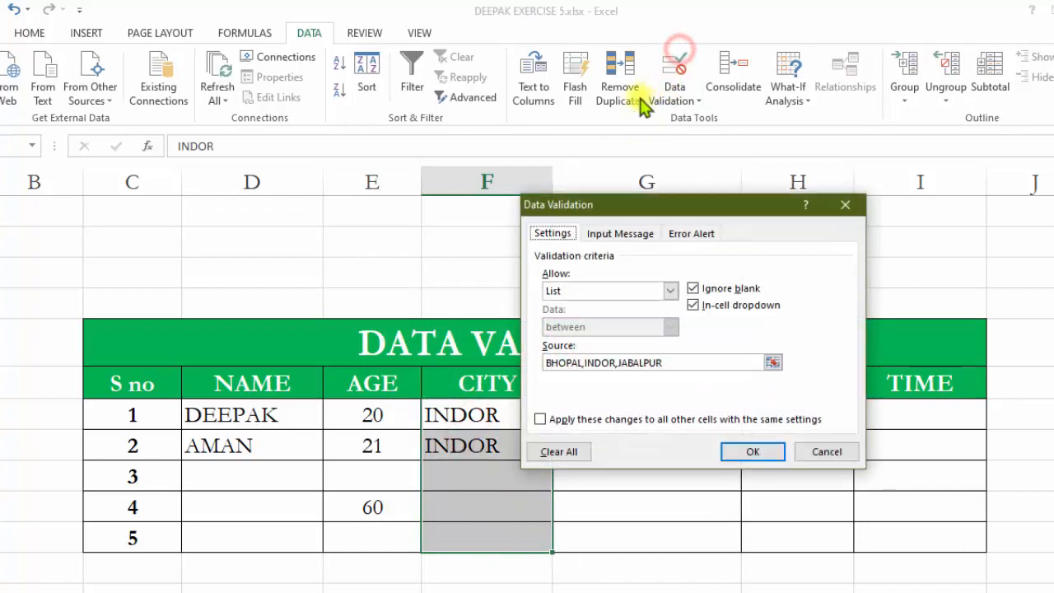
click(695, 233)
click(695, 313)
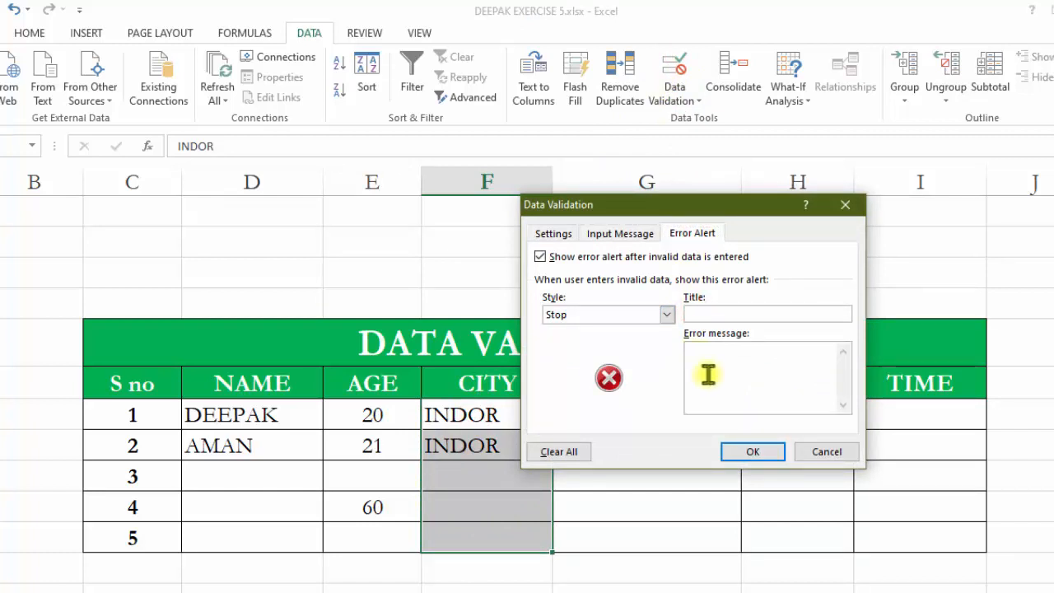
click(635, 235)
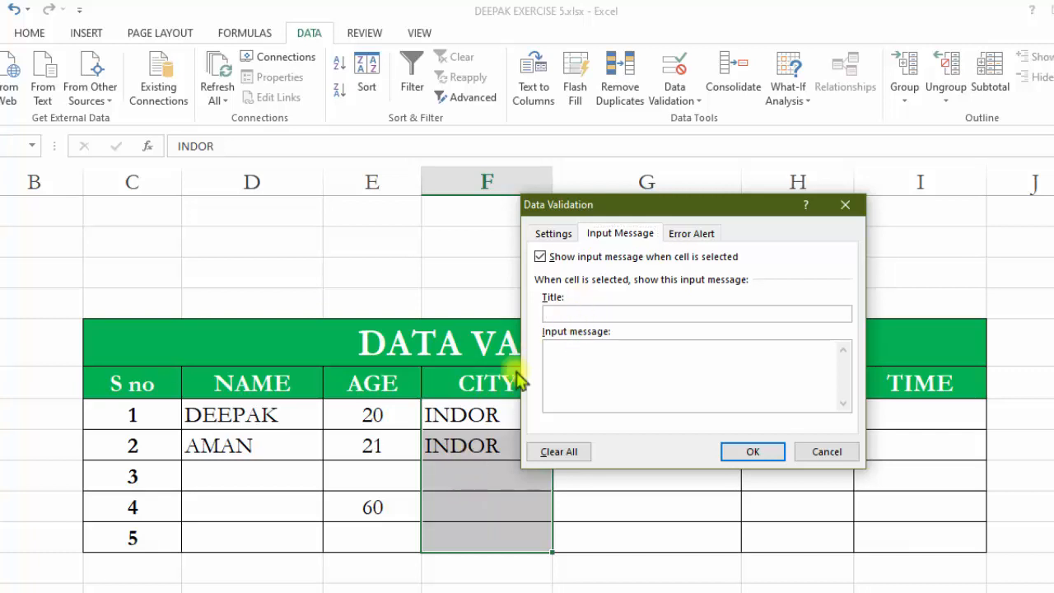
click(603, 365)
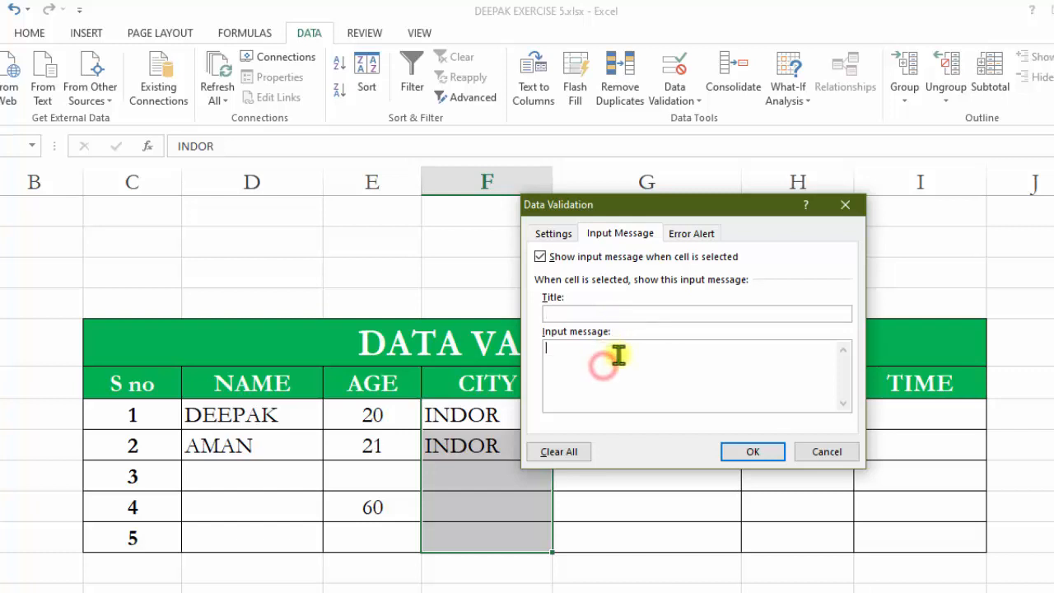
click(558, 237)
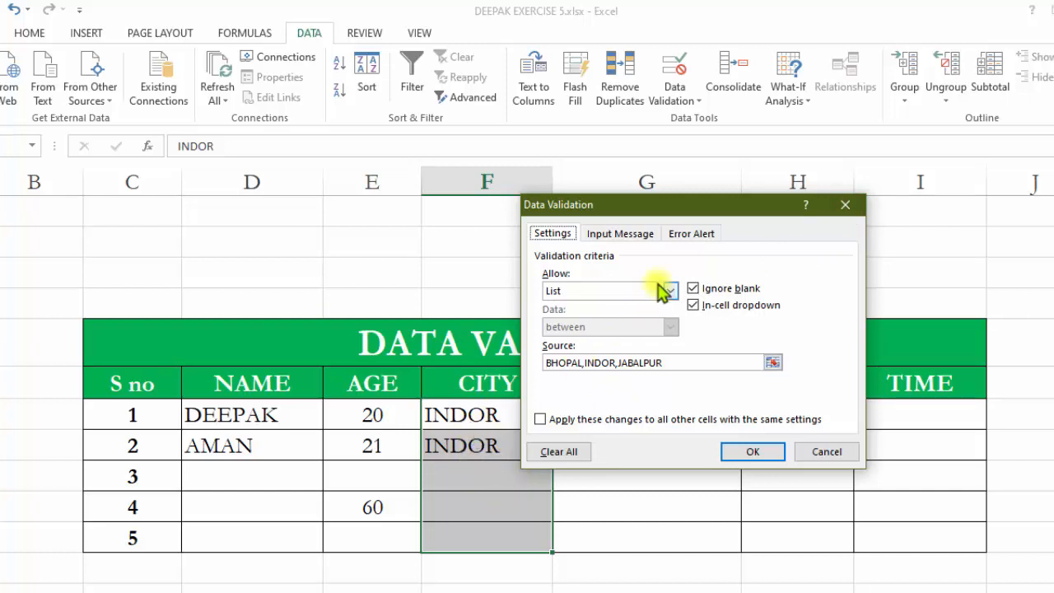
click(690, 233)
click(667, 314)
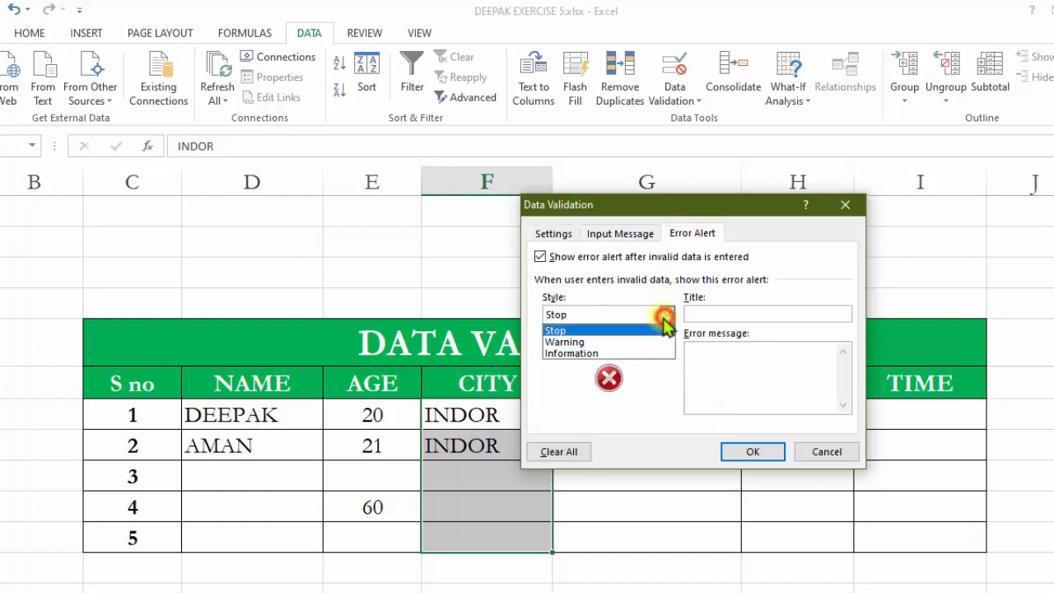
click(560, 341)
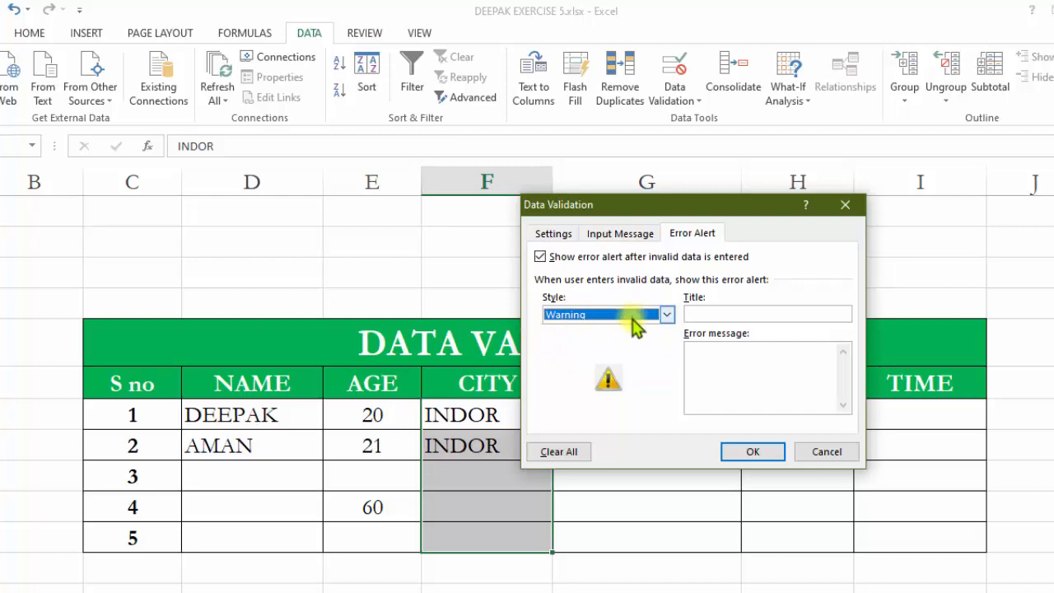
click(703, 312)
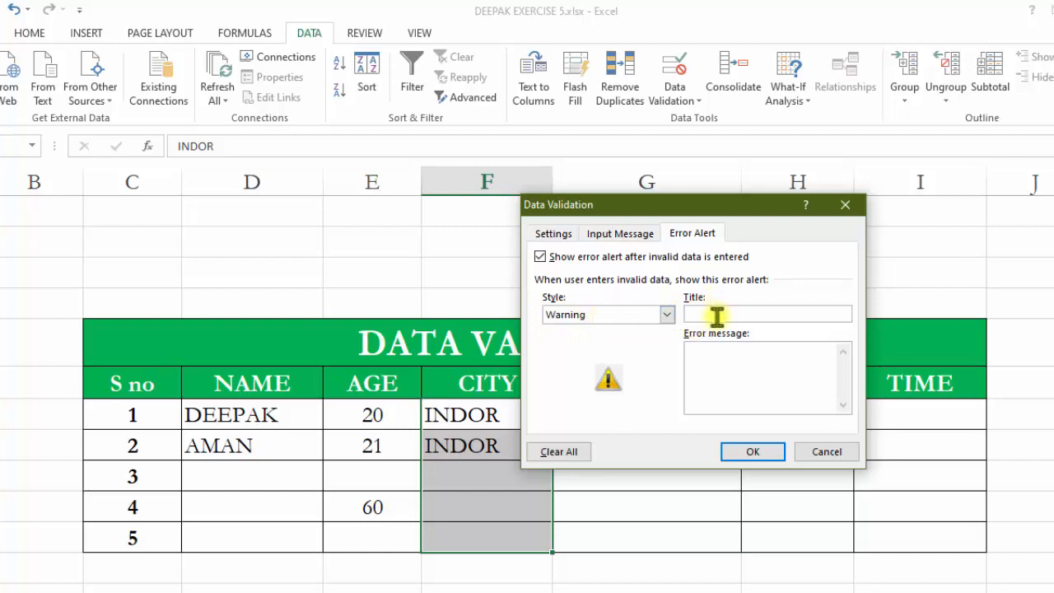
click(749, 451)
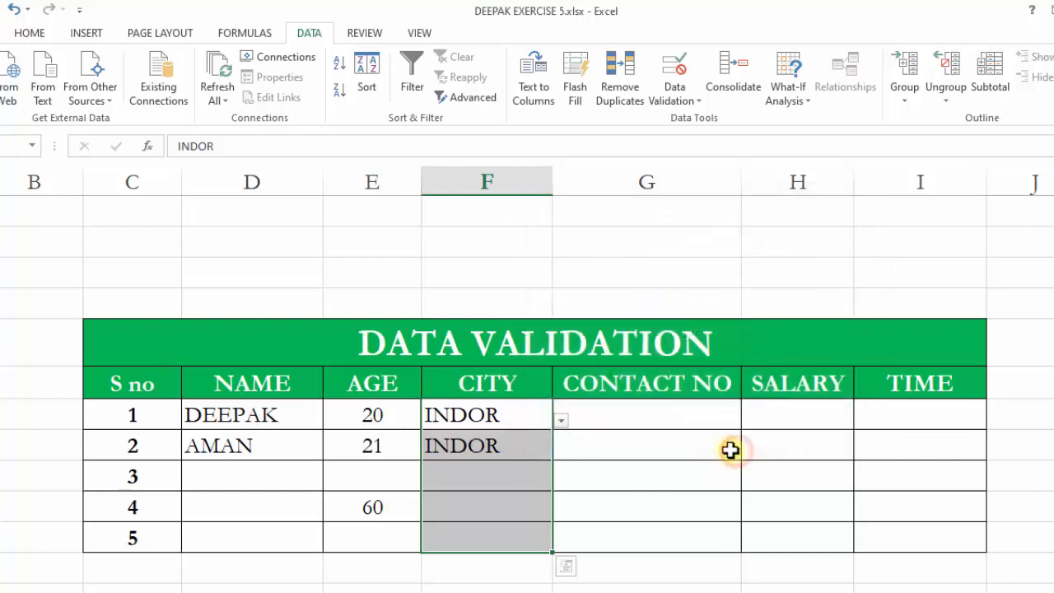
Enter ET in the third CITY cell and accept it at the warning prompt.
click(483, 469)
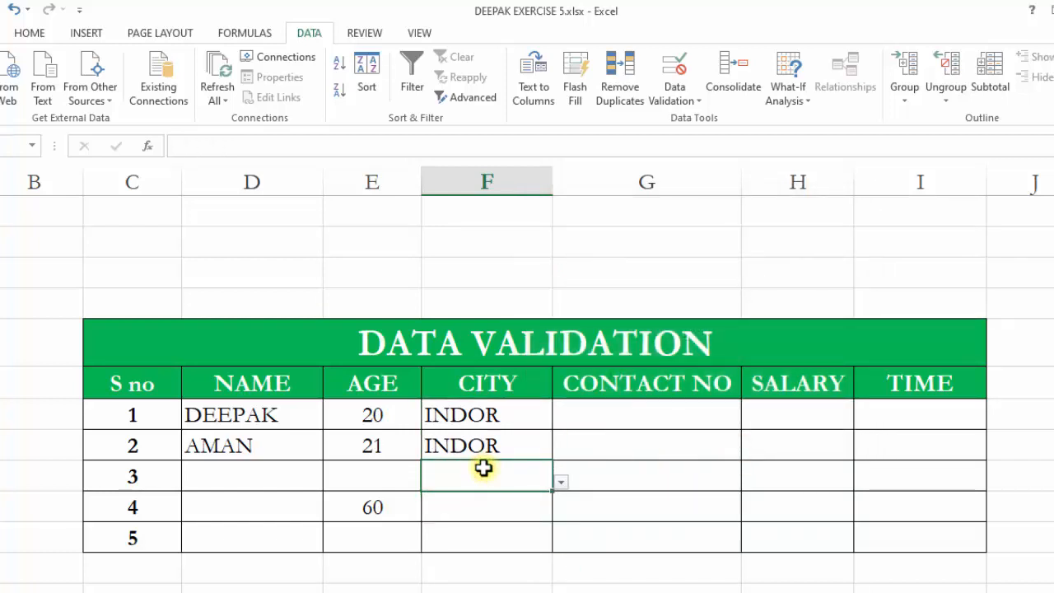
text(ET)
click(498, 524)
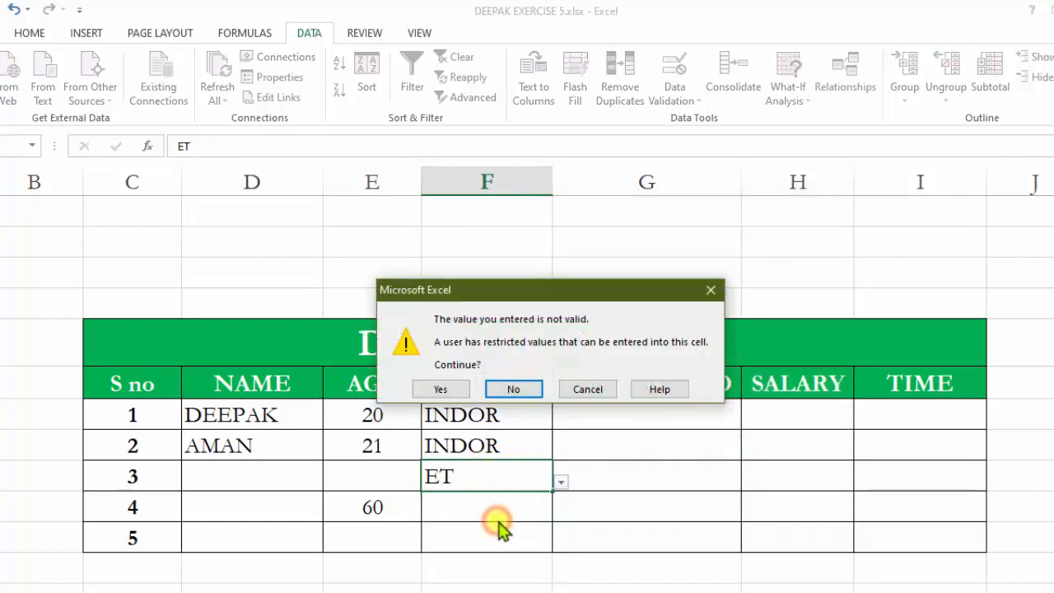
drag(515, 295, 733, 217)
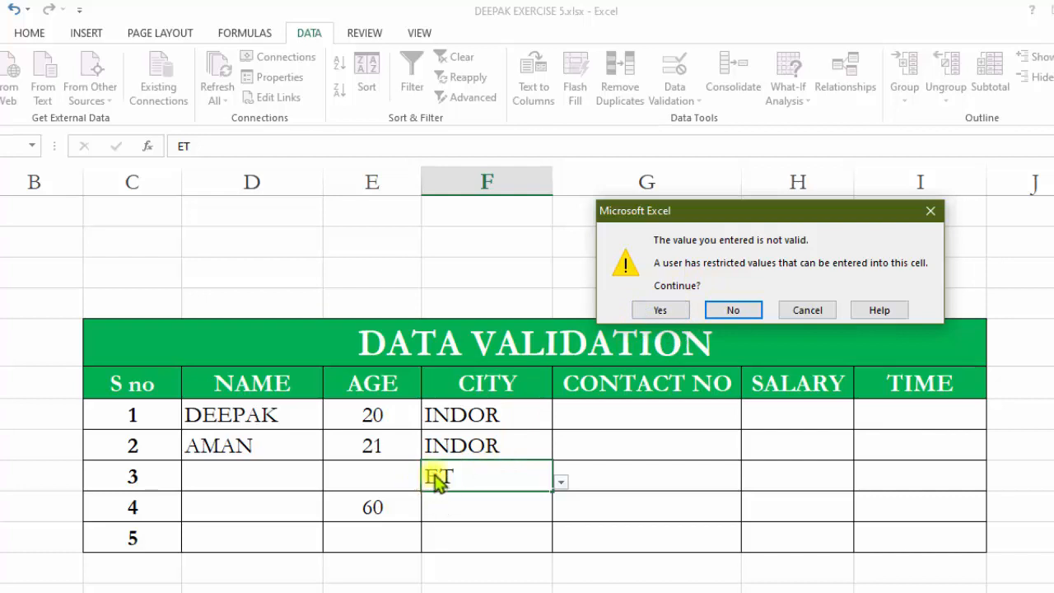
click(660, 309)
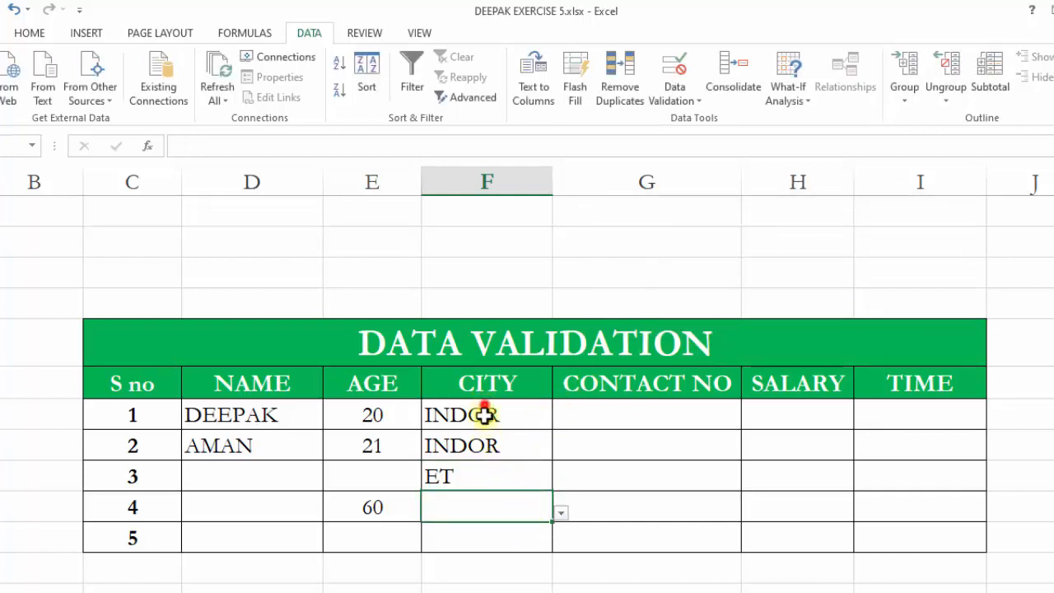
Change the CITY cells' validation error alert style to Information.
drag(486, 414, 499, 554)
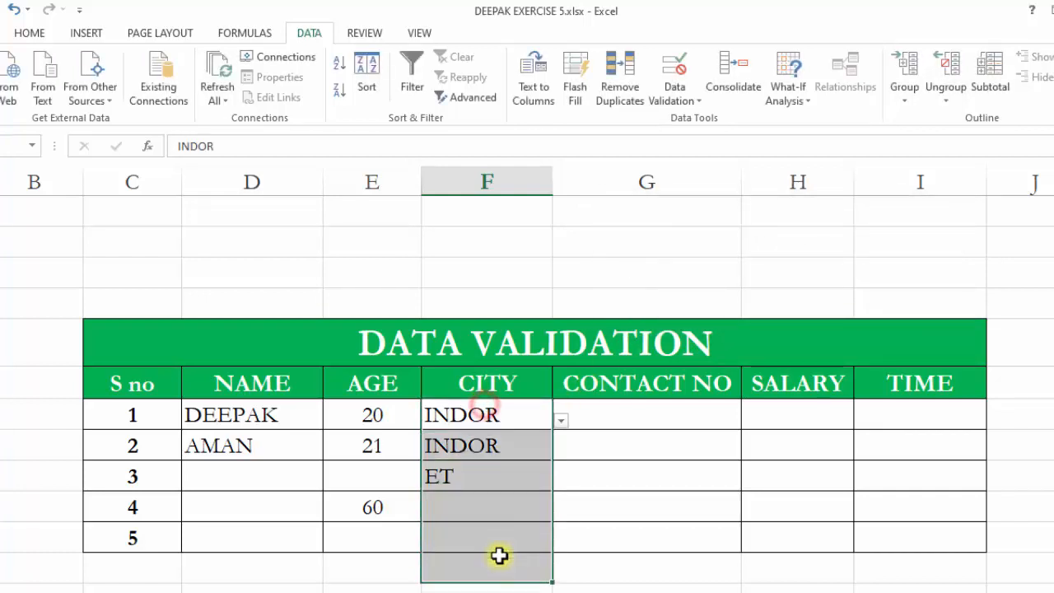
click(677, 95)
click(686, 119)
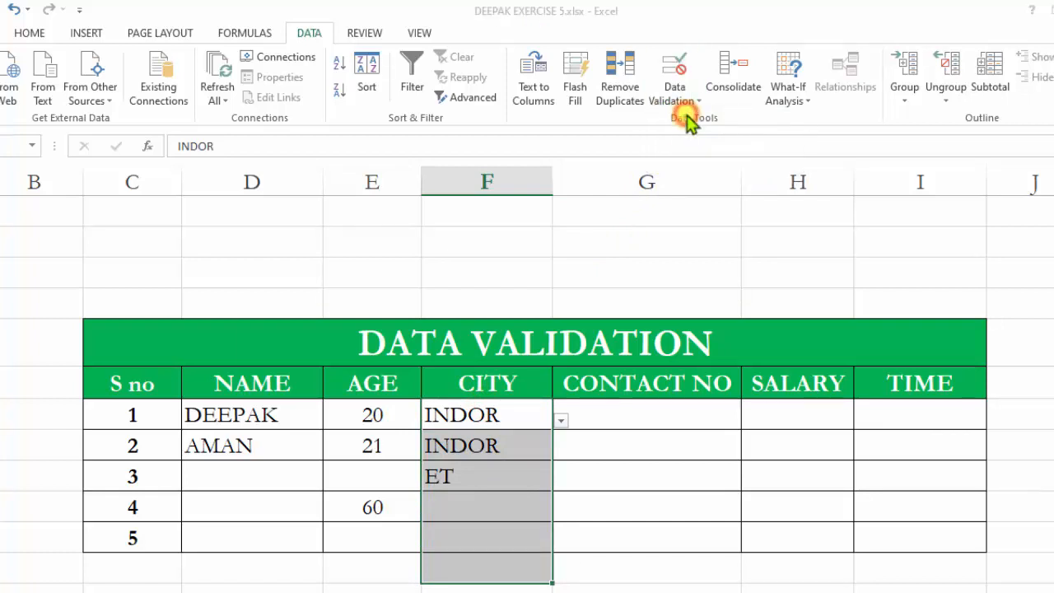
click(499, 372)
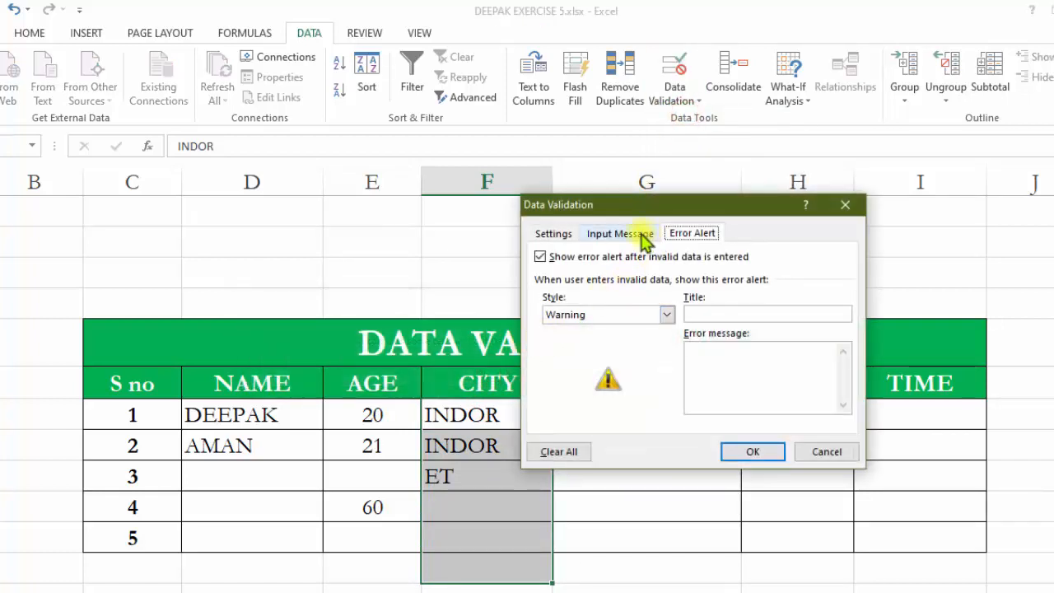
click(666, 315)
click(641, 354)
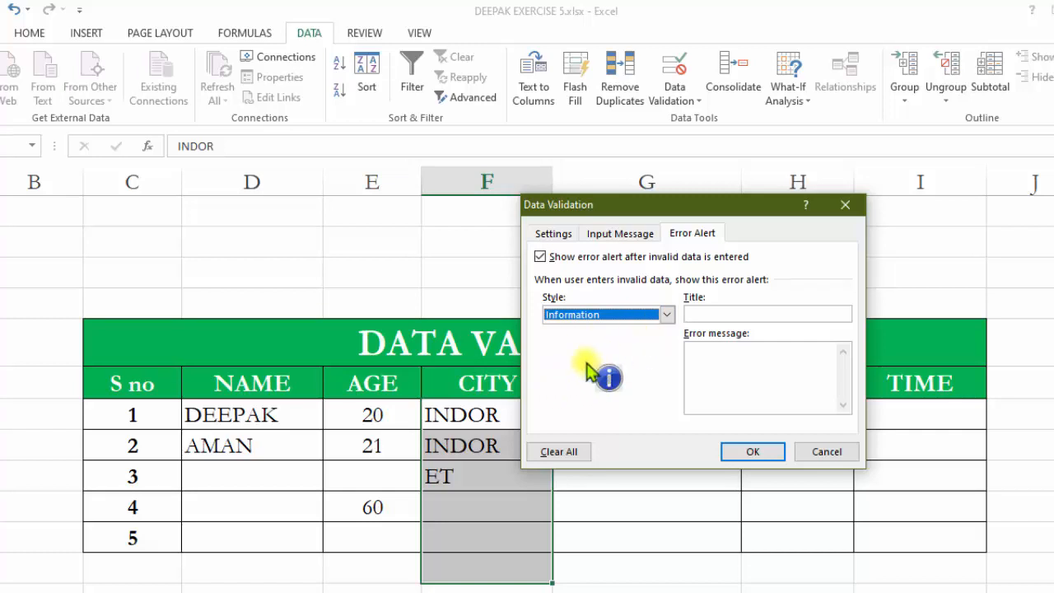
click(696, 314)
click(706, 350)
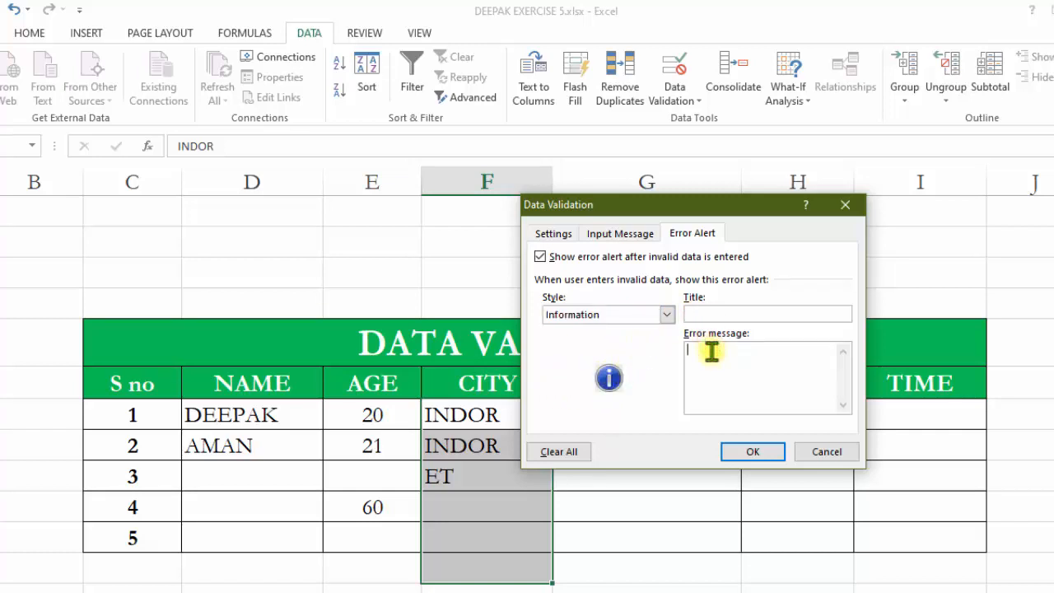
click(667, 313)
click(619, 339)
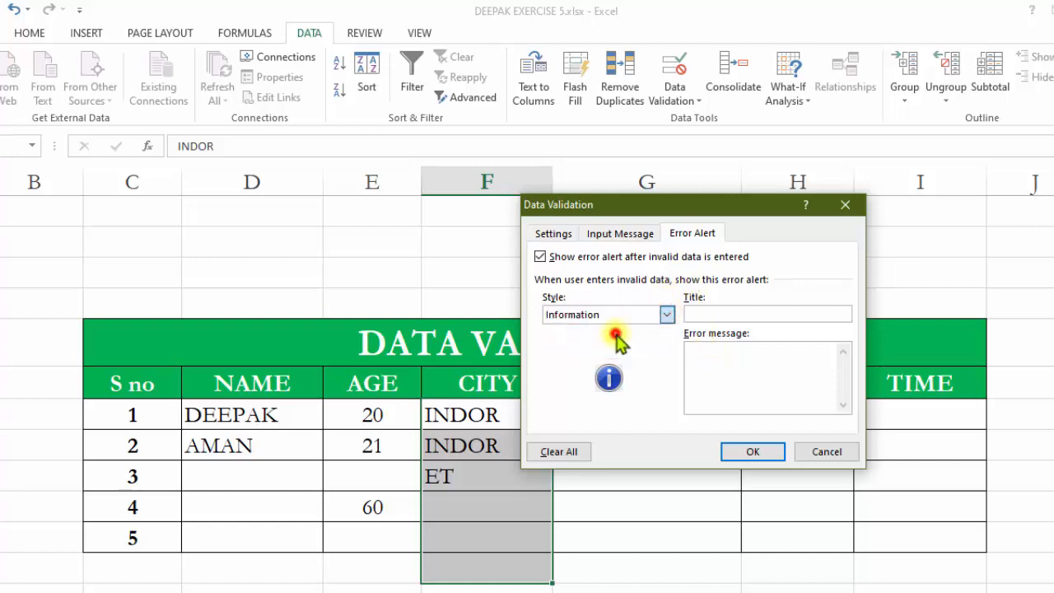
click(665, 315)
click(646, 336)
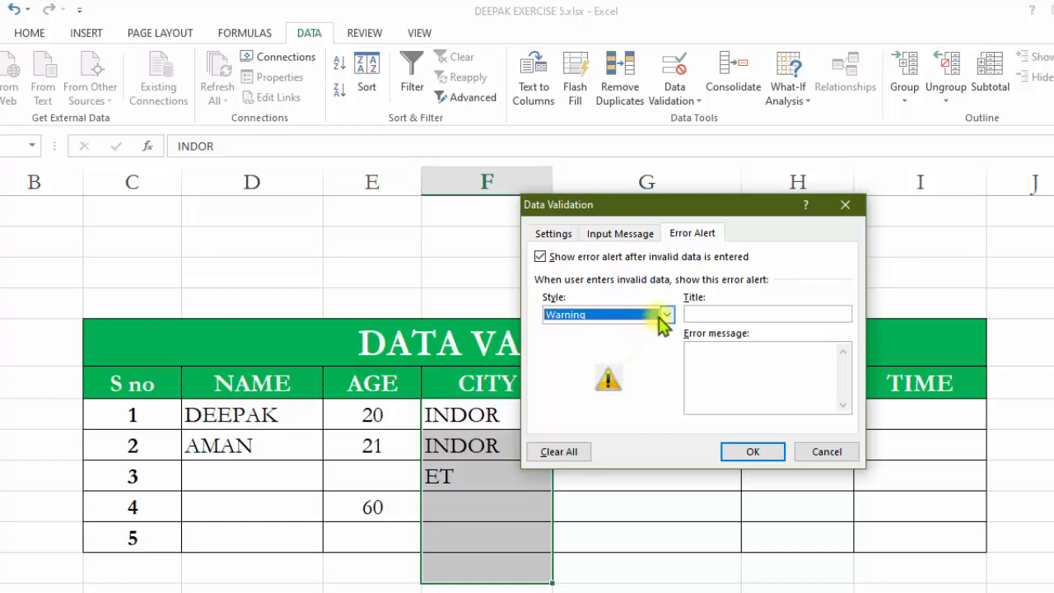
click(665, 315)
click(658, 341)
click(649, 356)
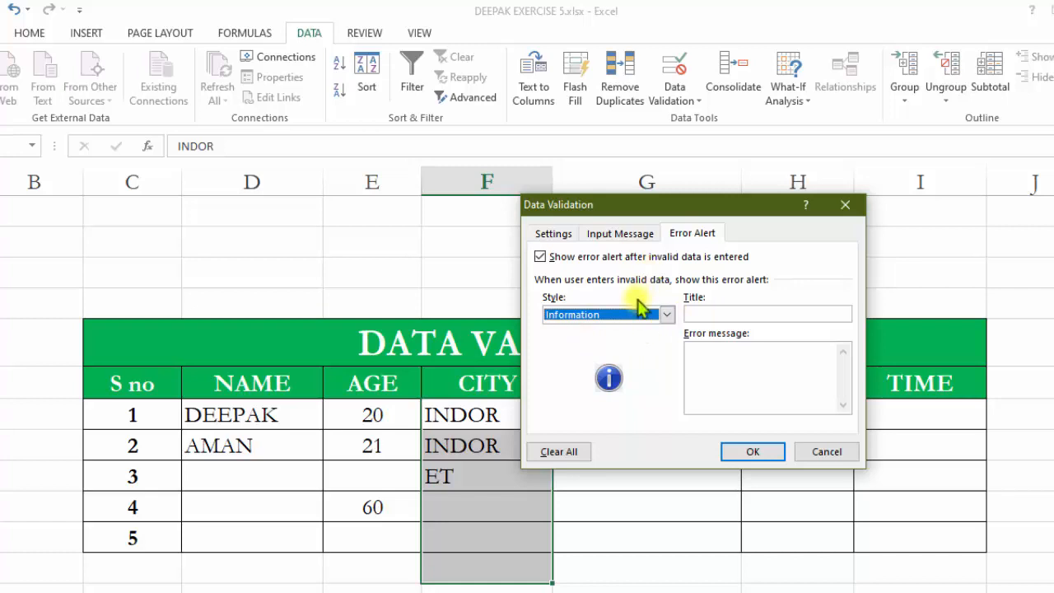
click(758, 452)
Enter GFG in the fourth CITY cell and accept it at the information prompt.
click(483, 536)
click(486, 501)
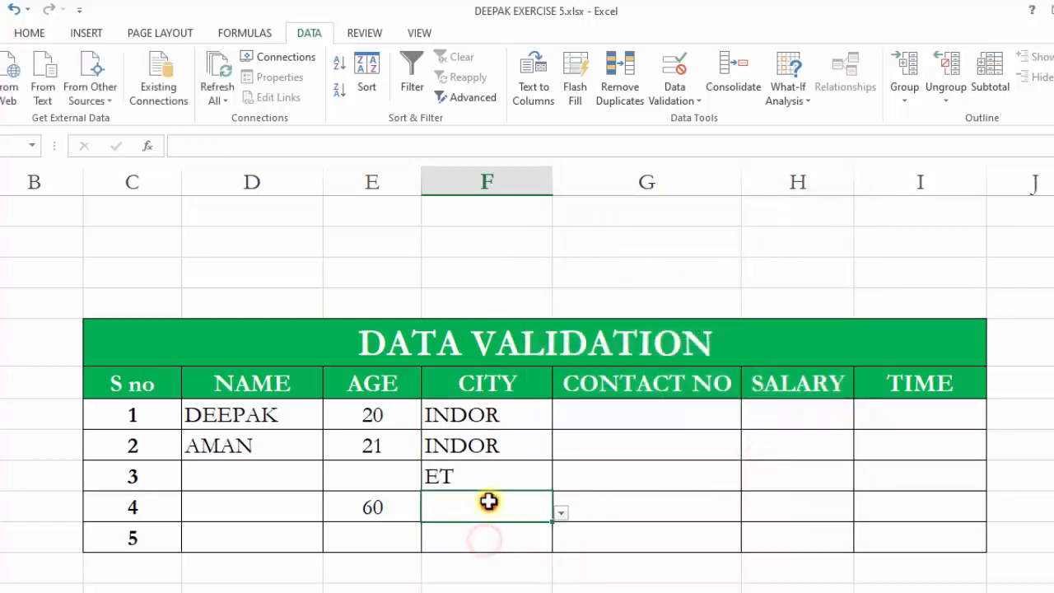
text(GFG)
click(501, 544)
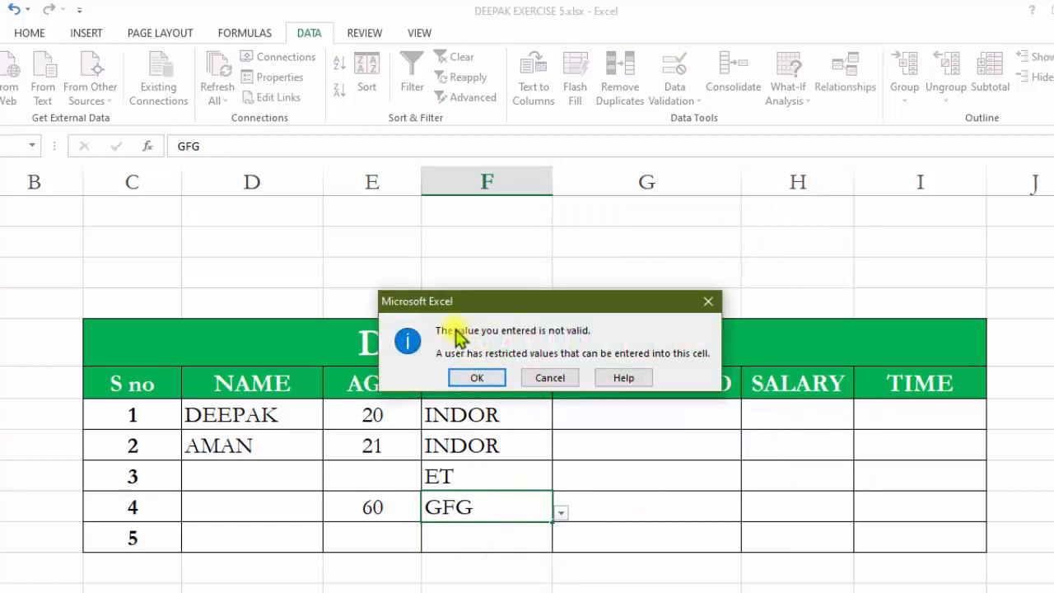
click(478, 381)
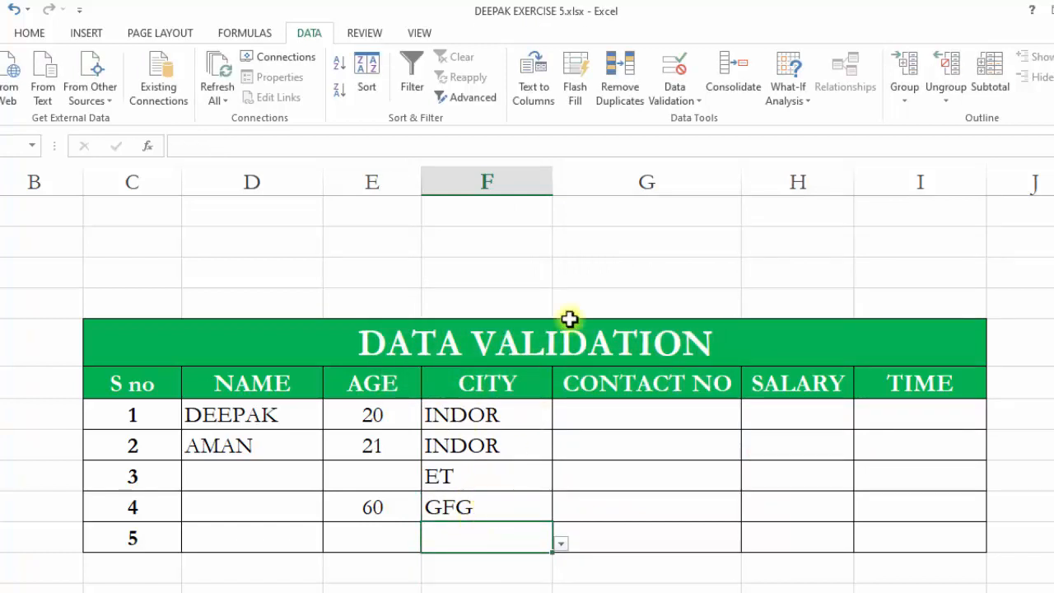
Restrict the CONTACT NO cells to a text length equal to 10.
click(473, 419)
drag(473, 419, 486, 541)
click(621, 404)
drag(624, 424, 634, 527)
click(675, 72)
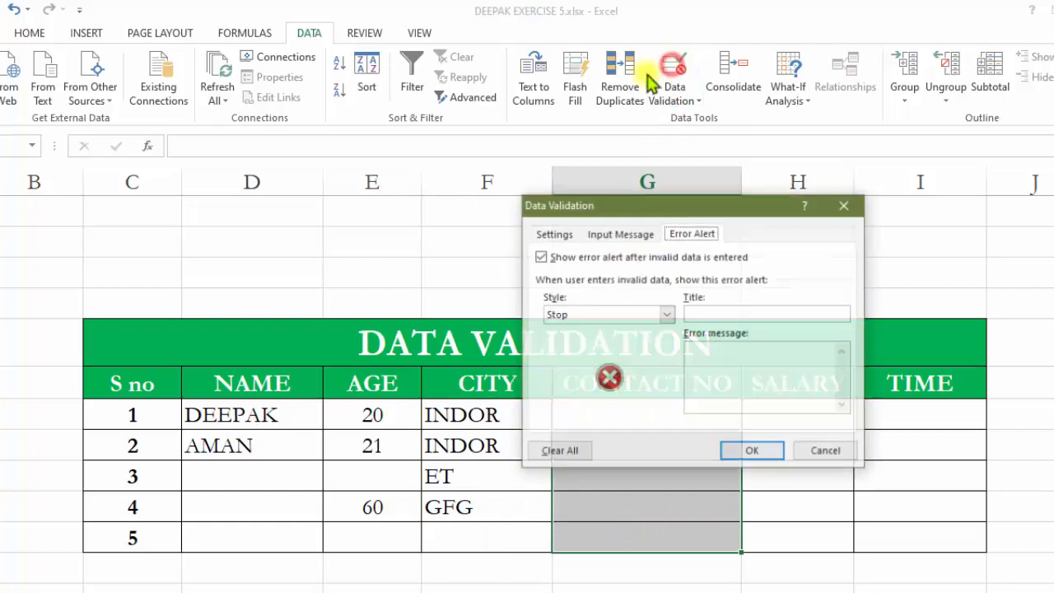
click(551, 234)
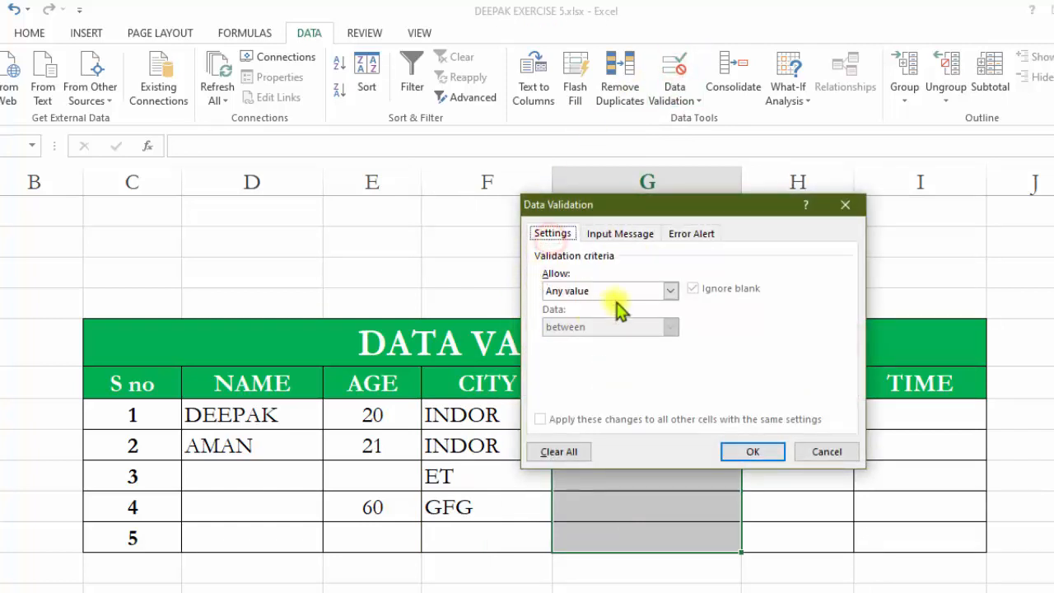
click(672, 288)
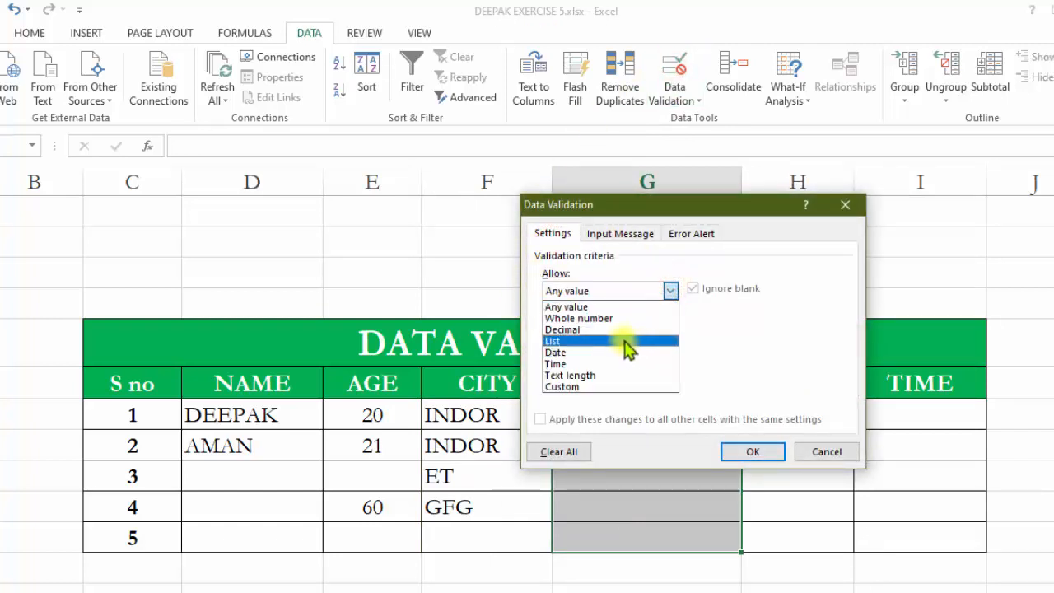
click(580, 375)
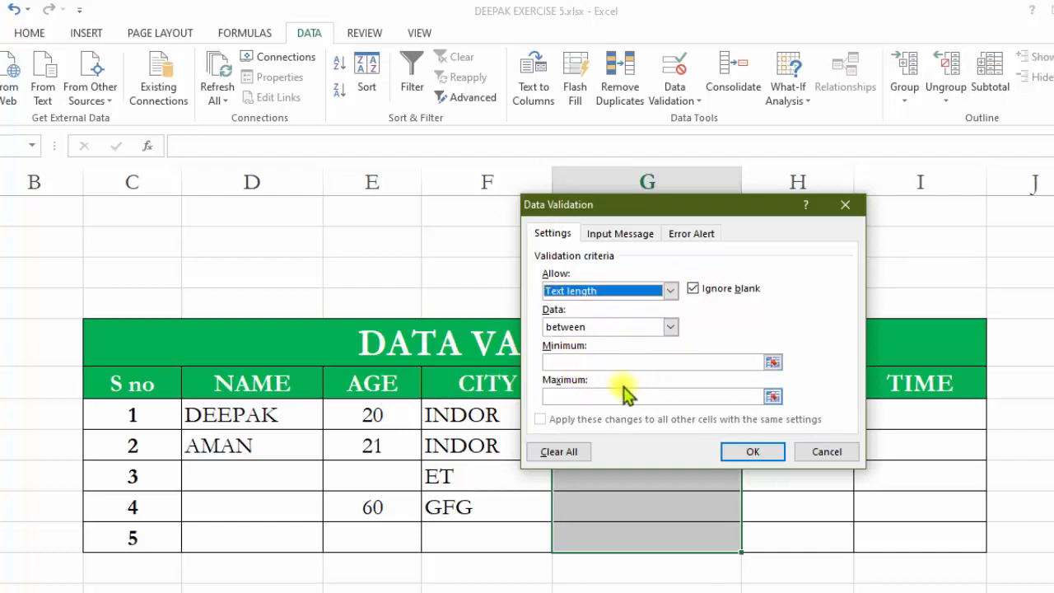
click(668, 327)
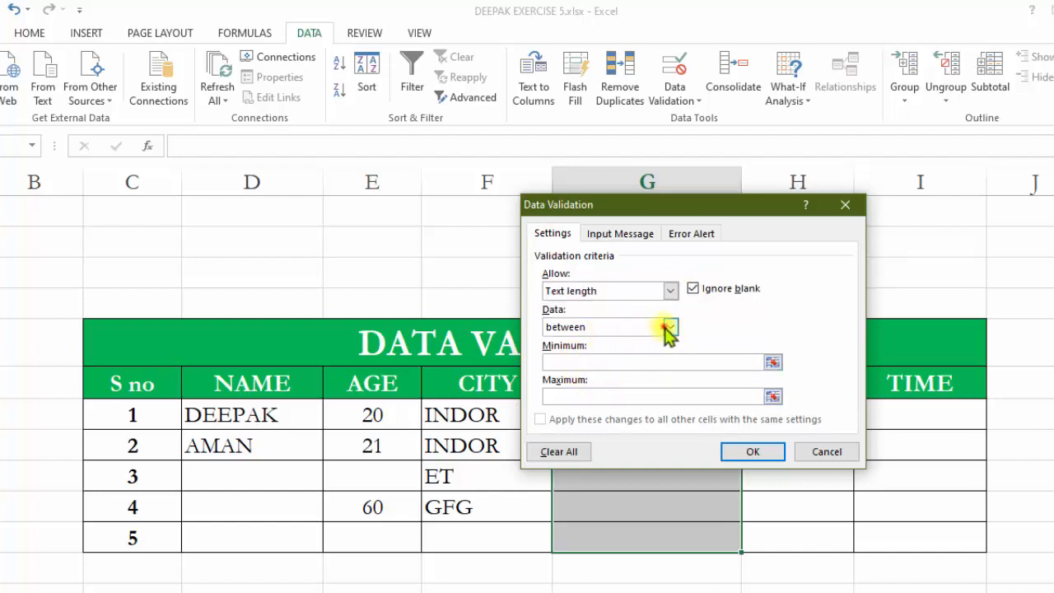
click(617, 366)
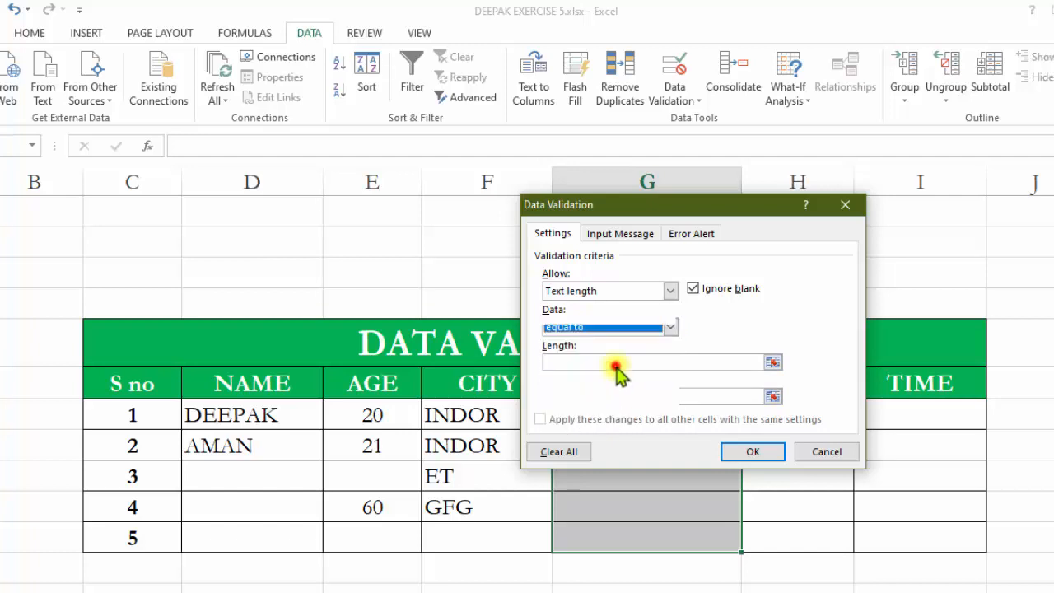
click(584, 362)
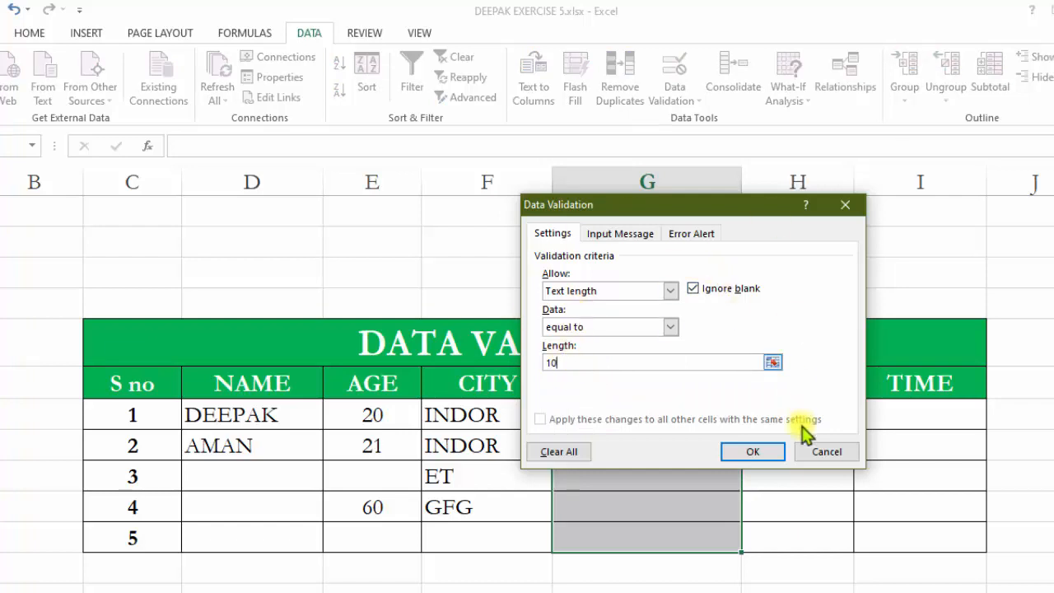
click(764, 453)
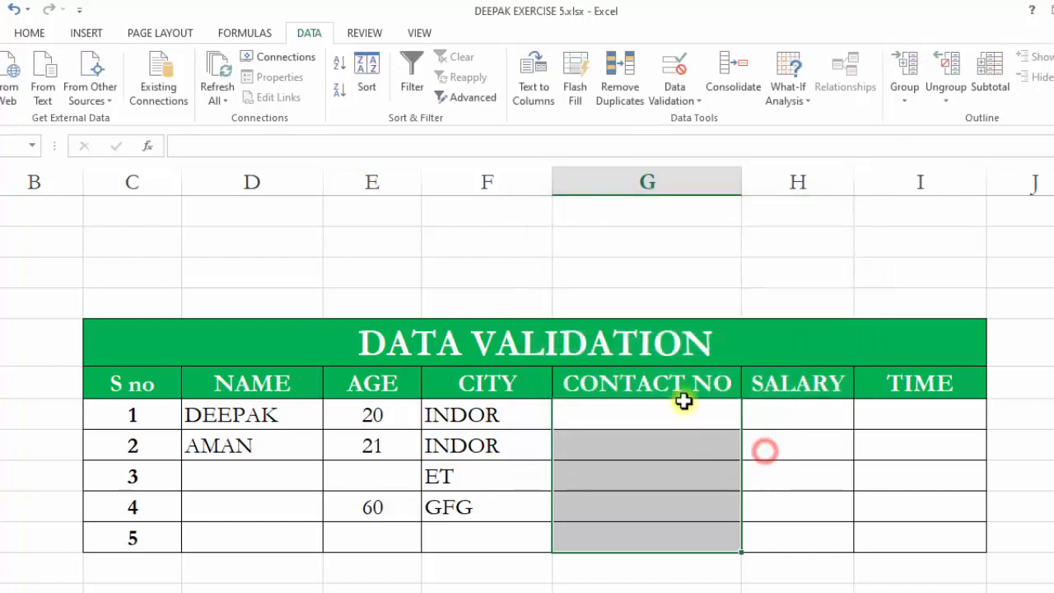
click(656, 465)
drag(243, 417, 266, 499)
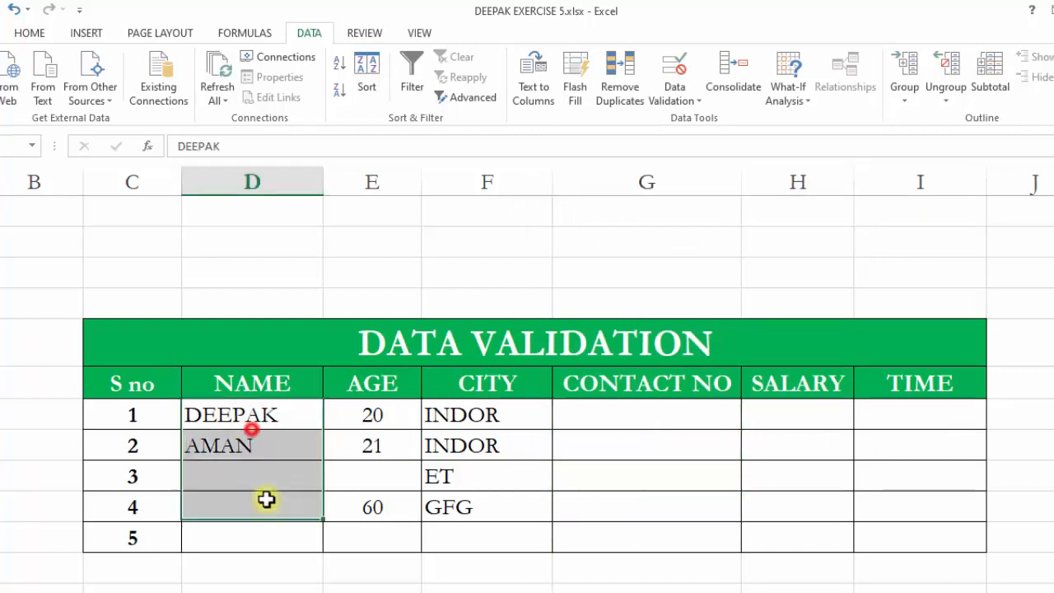
drag(353, 416, 372, 504)
drag(487, 415, 520, 512)
Enter a ten-digit contact number in the first CONTACT NO cell.
click(600, 421)
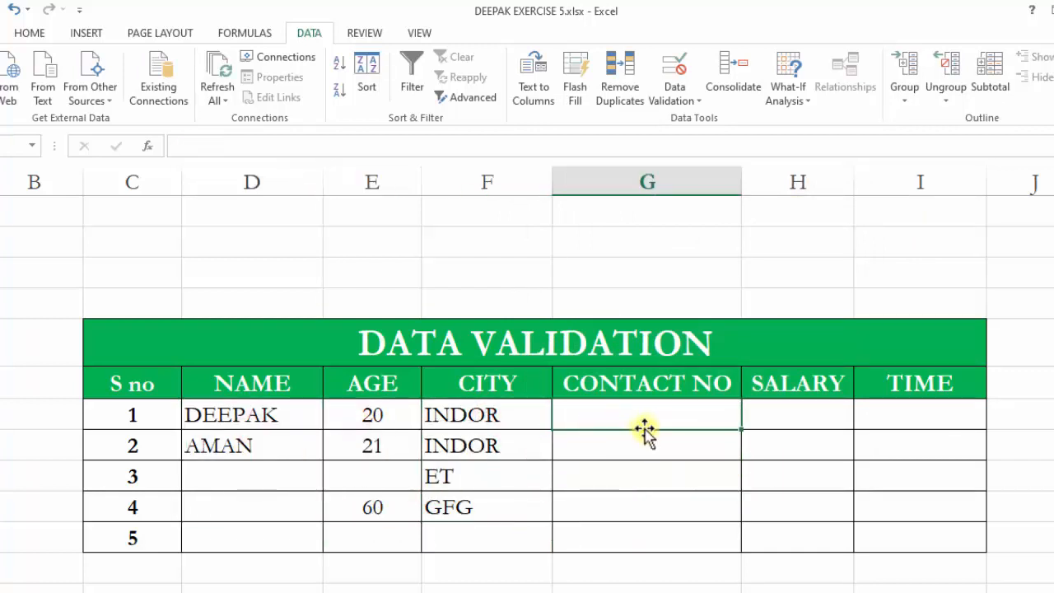
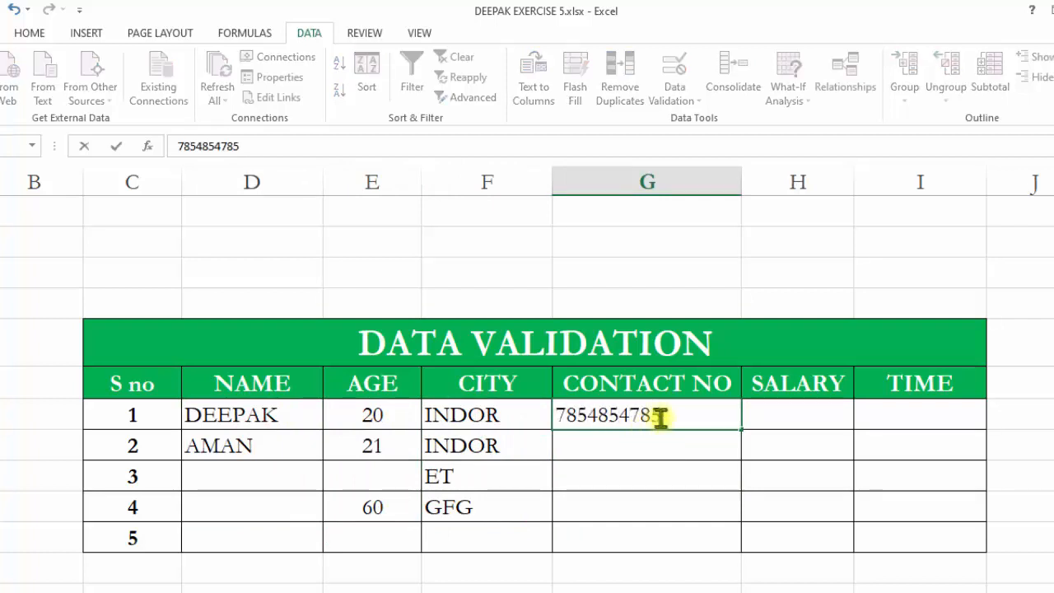
click(607, 509)
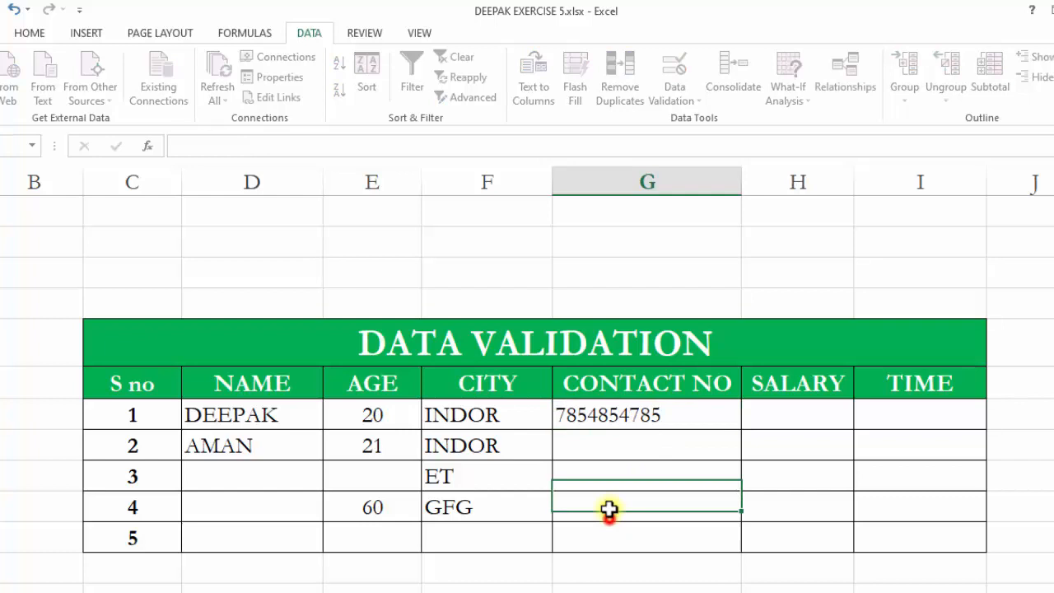
Try entering an eleven-digit number in the second CONTACT NO cell and close the invalid-value alert.
click(631, 438)
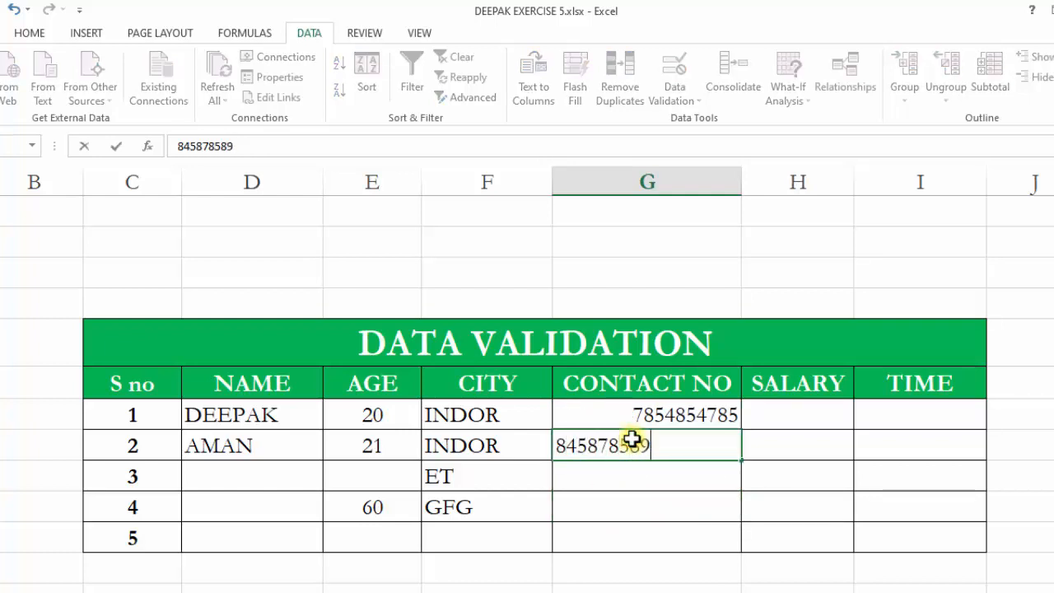
click(683, 489)
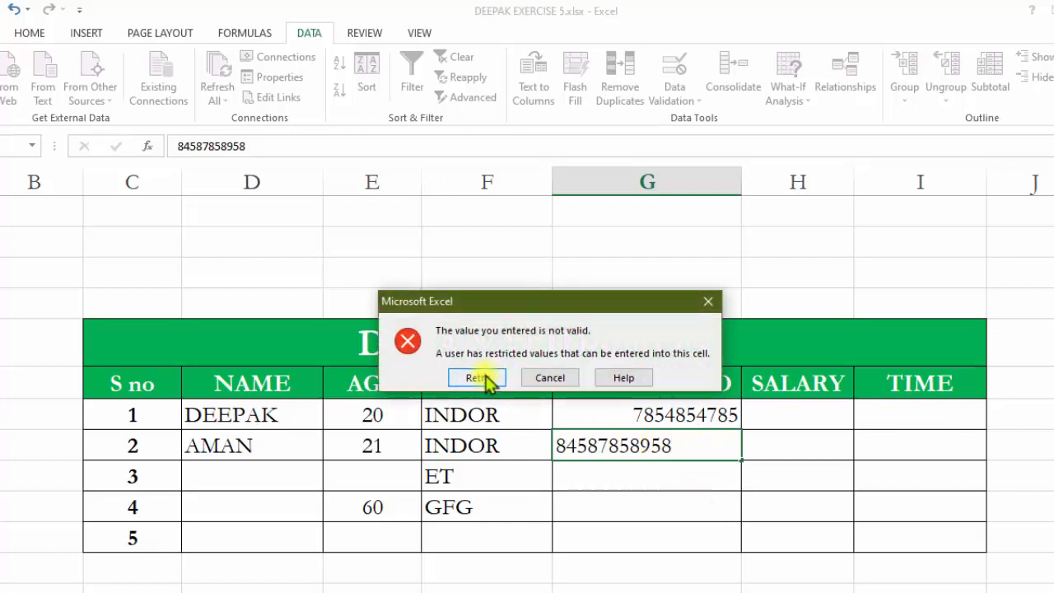
click(708, 303)
Review the CONTACT NO cells' validation settings without changing them.
click(653, 455)
drag(654, 416, 665, 553)
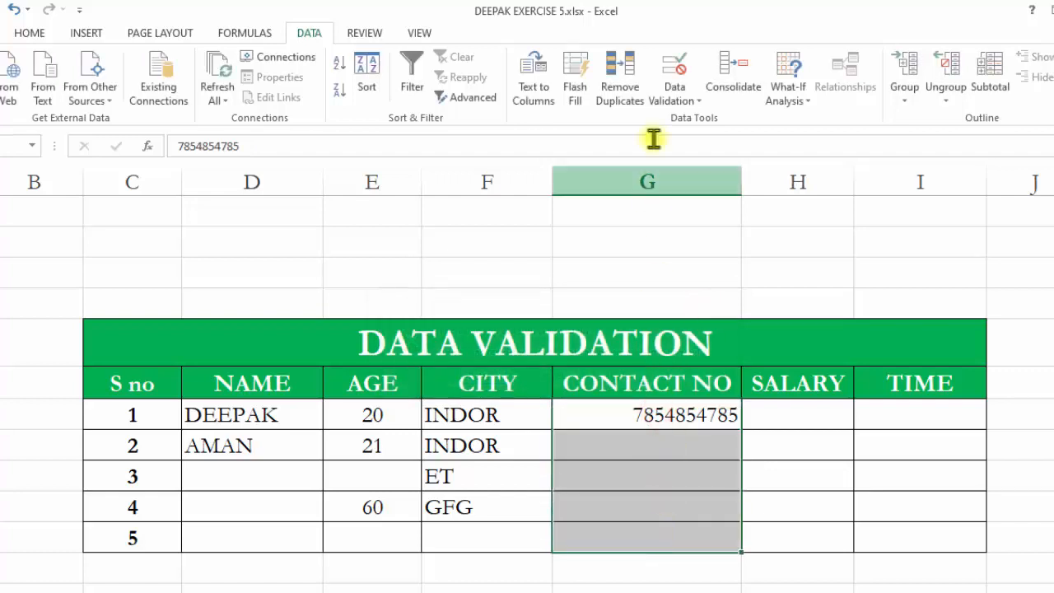
click(673, 71)
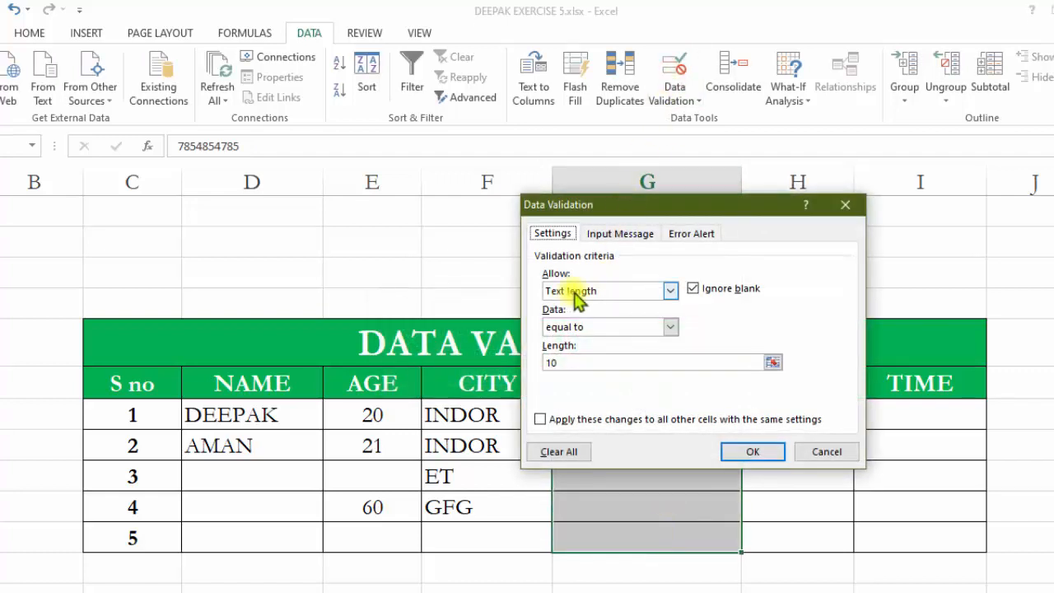
click(568, 362)
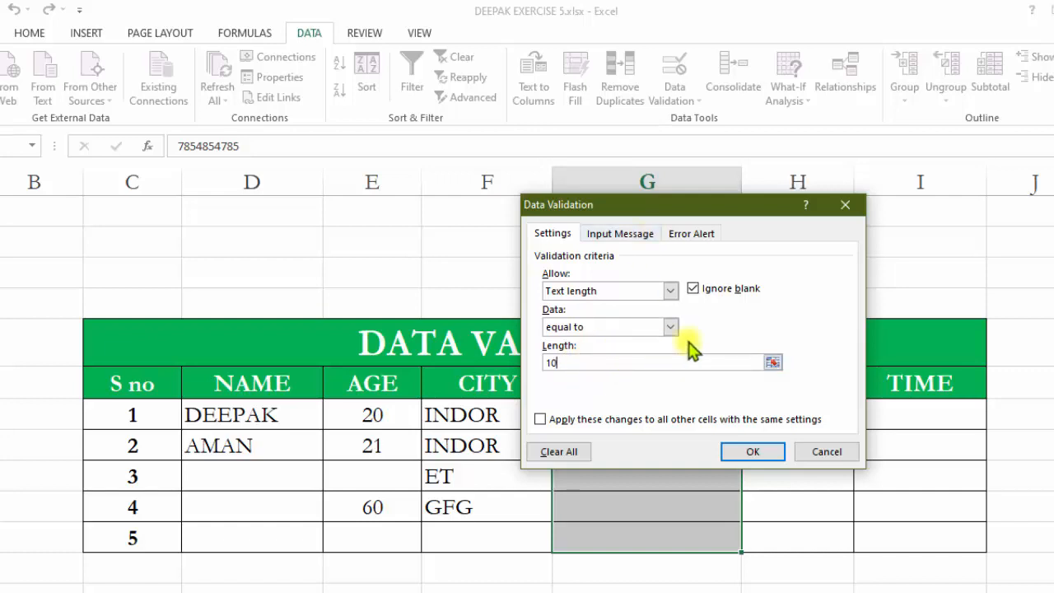
click(812, 454)
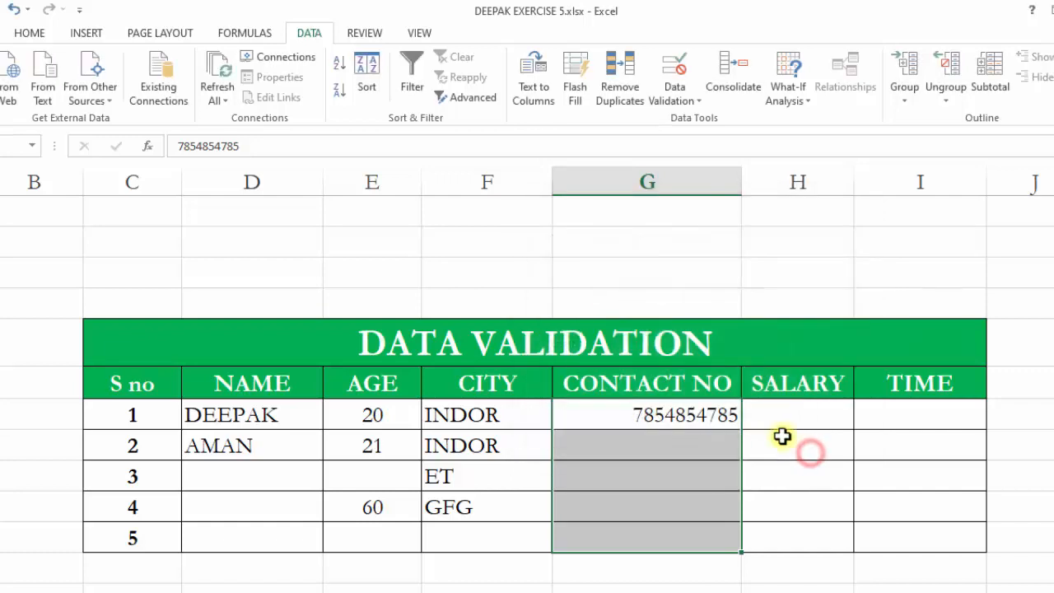
Examine the SALARY column of the completed example table above.
click(780, 418)
click(778, 462)
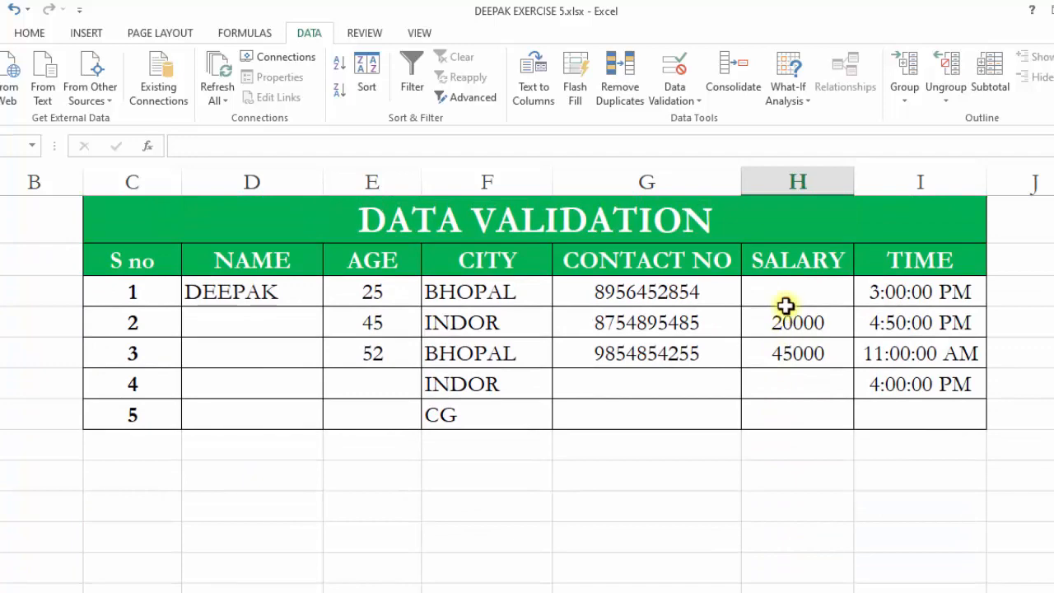
drag(786, 303, 793, 405)
scroll(792, 407, down, 1)
scroll(791, 407, up, 3)
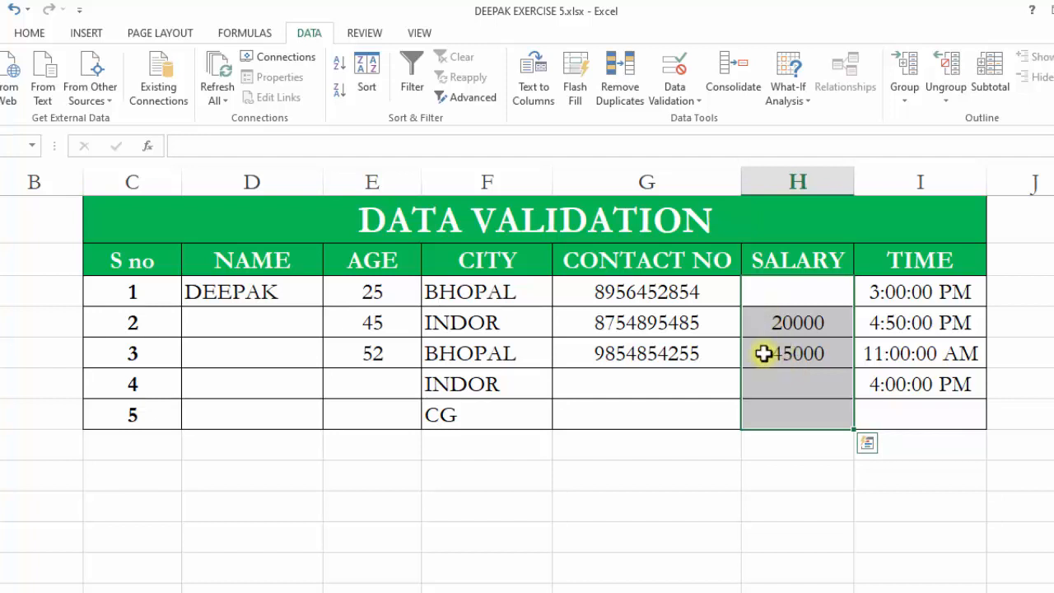
scroll(762, 386, down, 2)
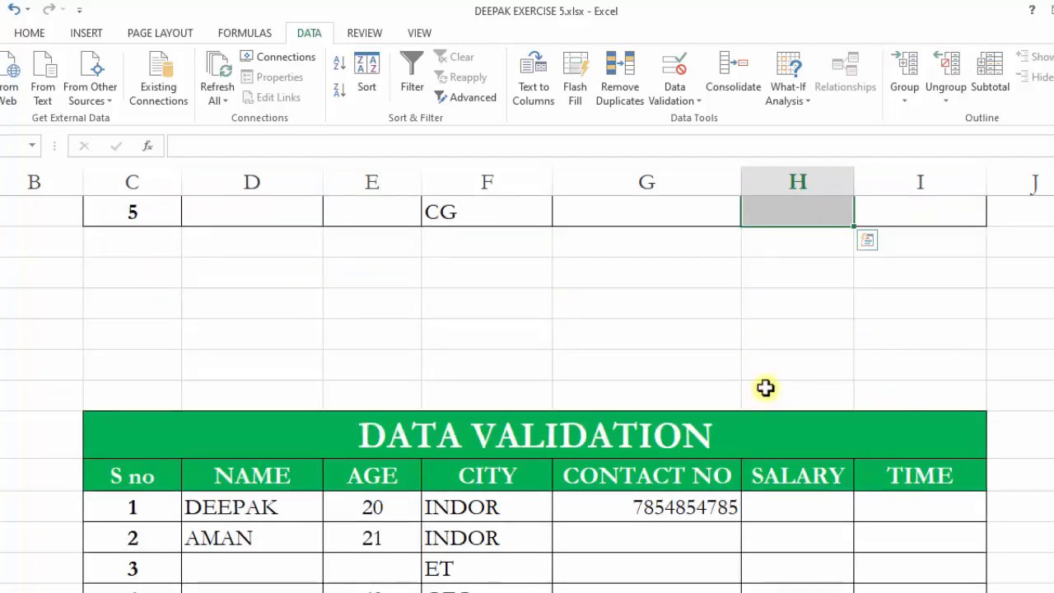
scroll(766, 388, down, 1)
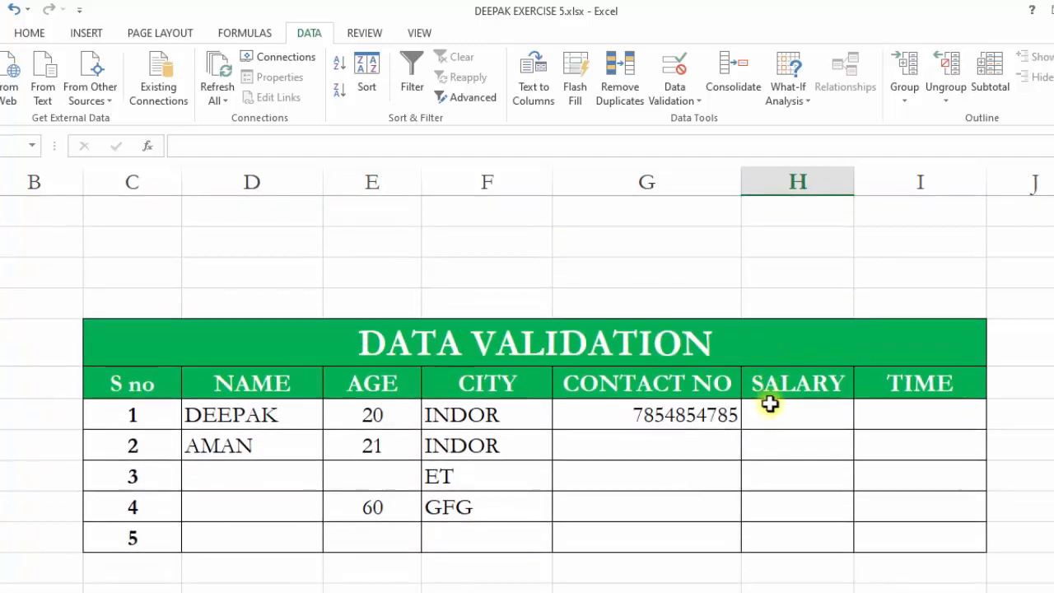
Restrict the SALARY cells to whole numbers between 18000 and 45000.
click(792, 470)
drag(795, 411, 809, 551)
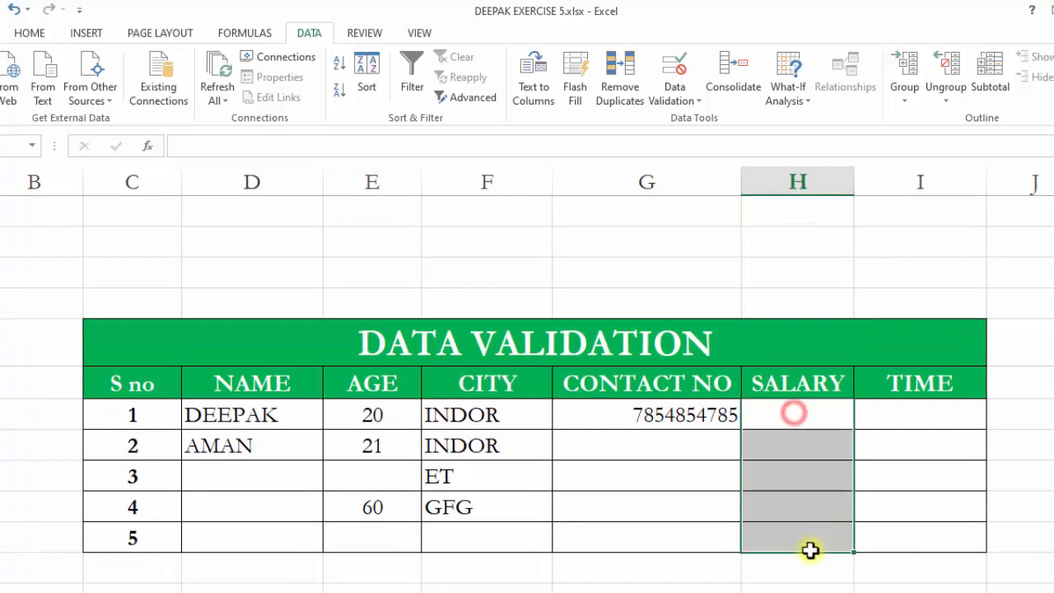
click(676, 76)
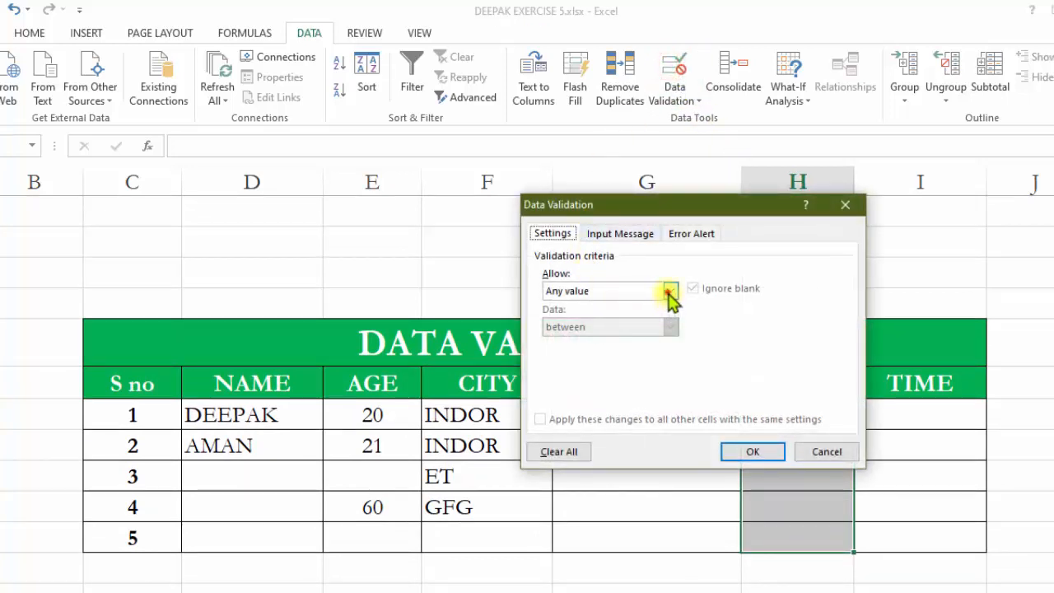
click(668, 291)
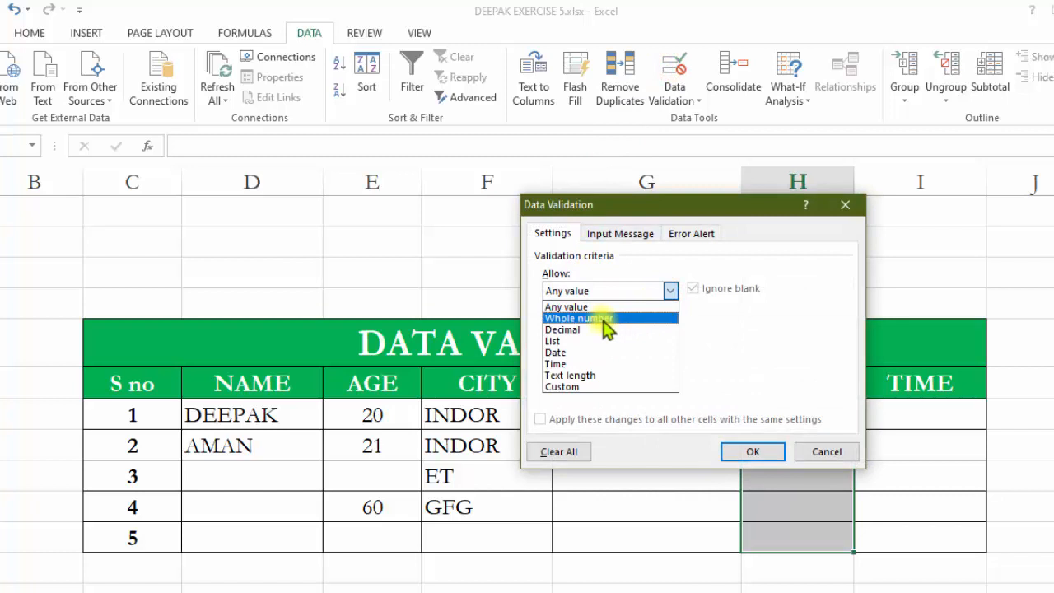
click(604, 319)
click(668, 327)
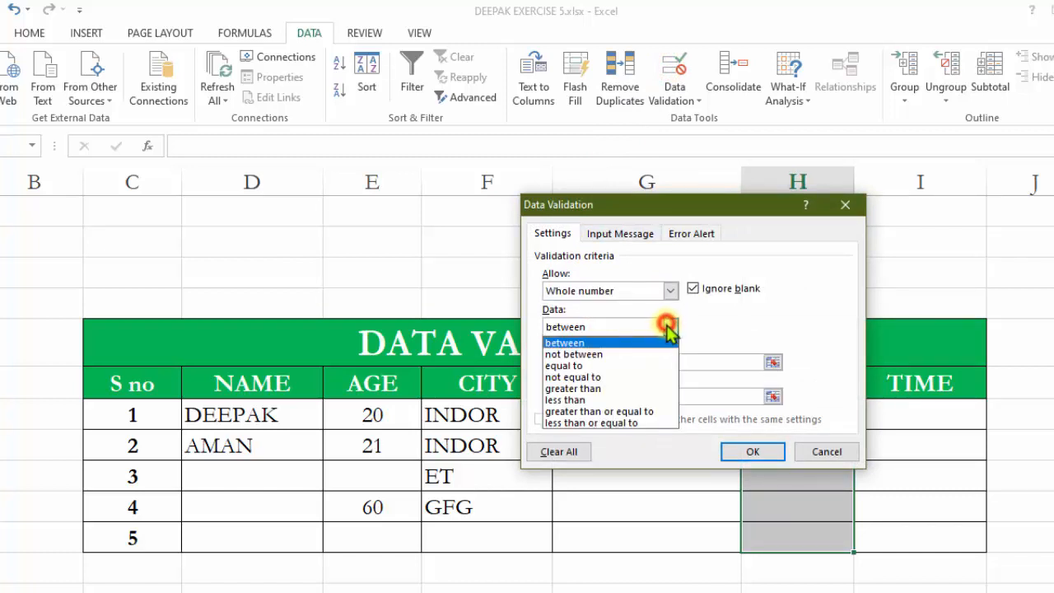
click(583, 343)
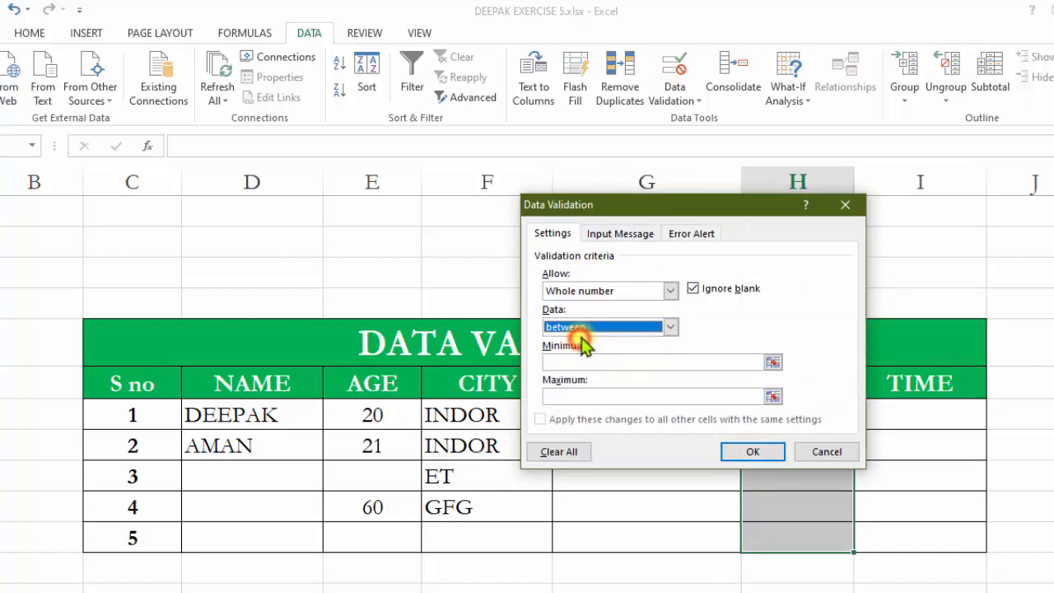
click(552, 362)
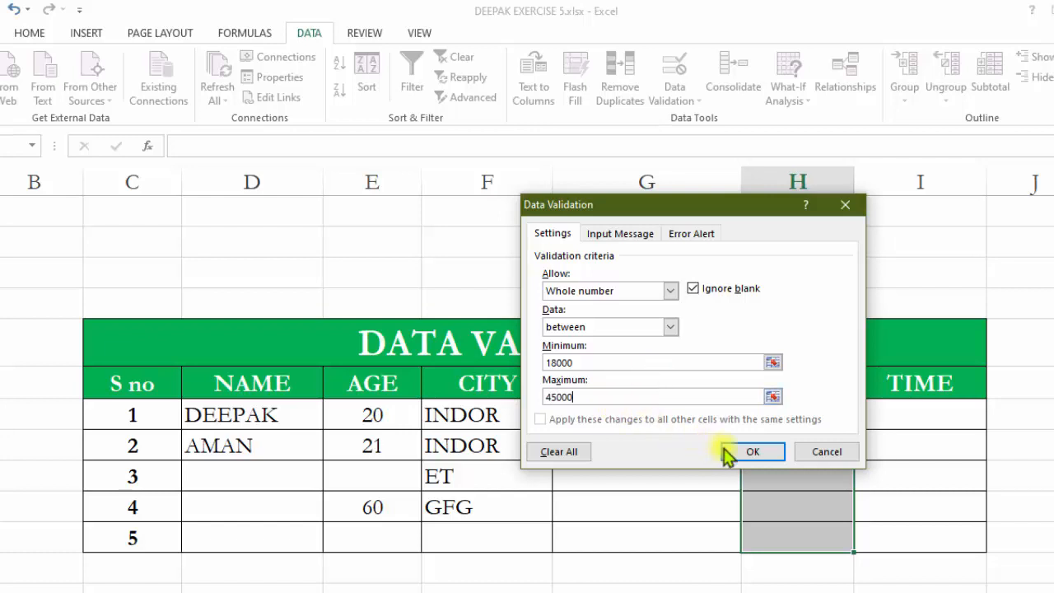
click(754, 452)
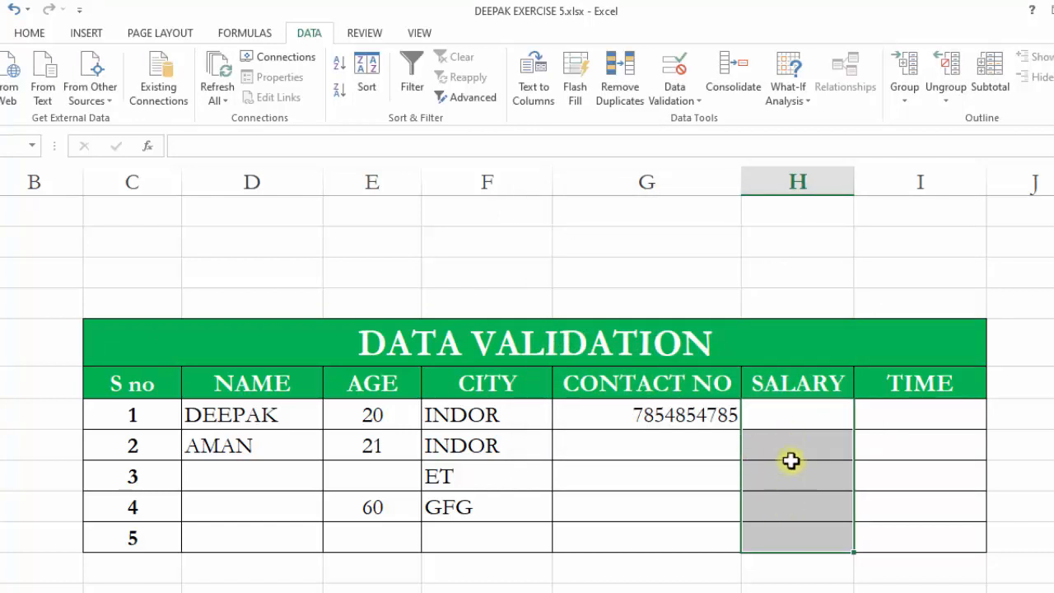
Try entering 15000 in the first SALARY cell and close the invalid-value alert.
click(791, 458)
click(797, 419)
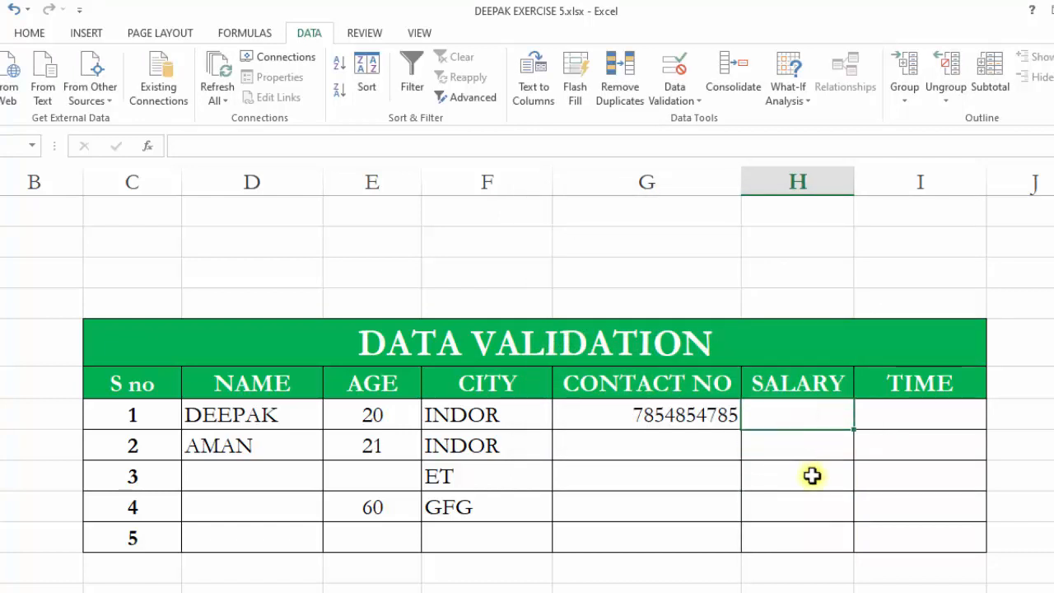
text(15000)
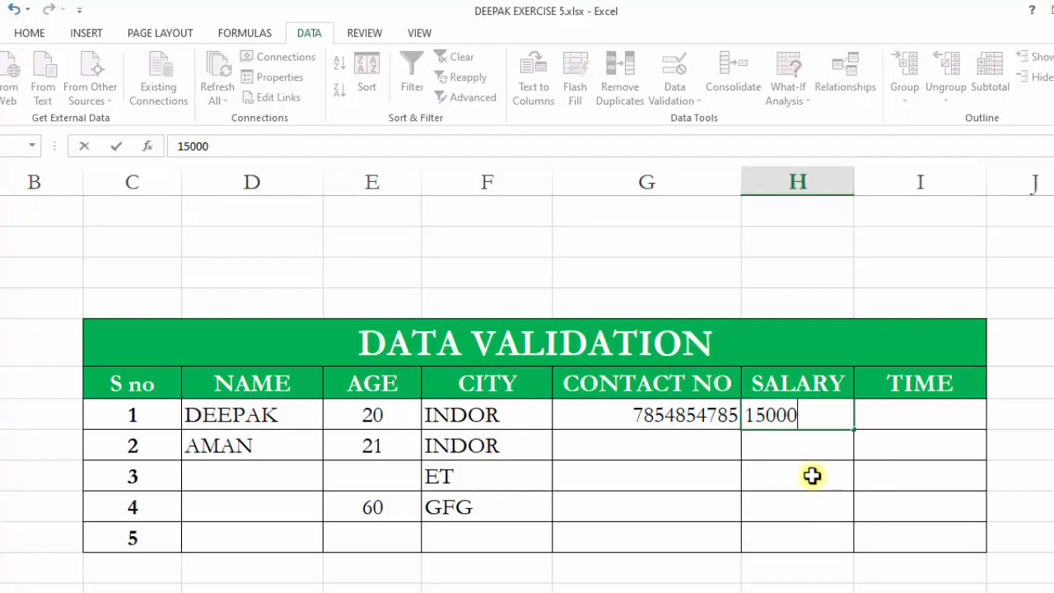
key(Return)
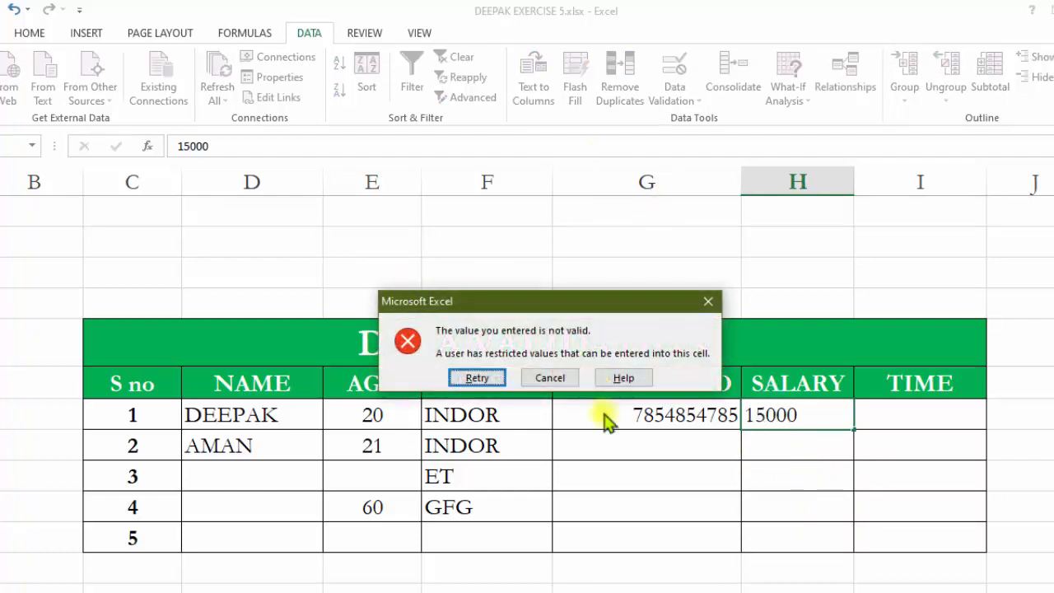
click(709, 301)
Enter 20000 in the first SALARY cell.
click(784, 415)
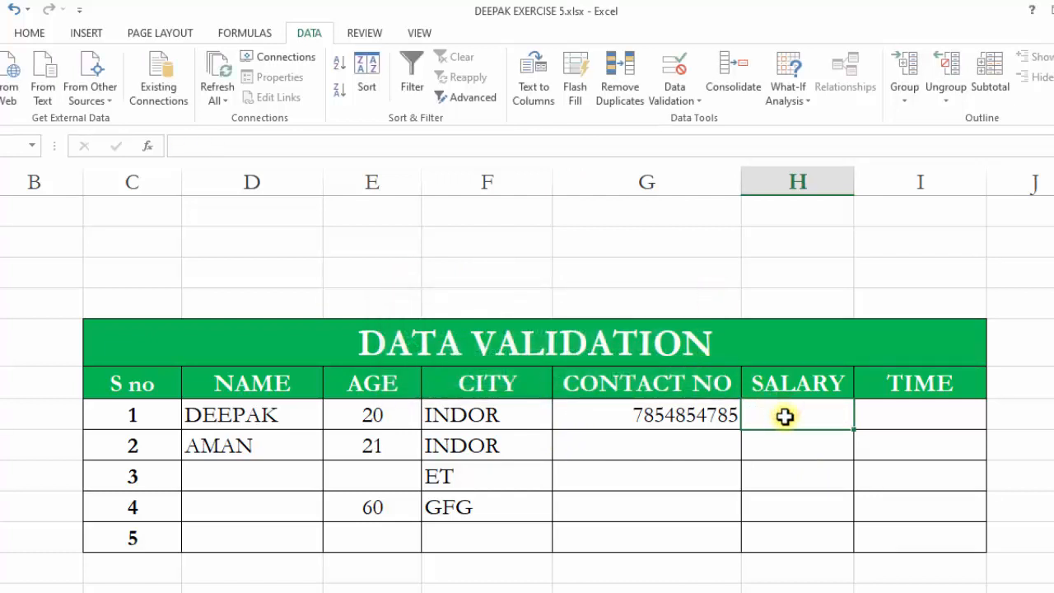
text(20000)
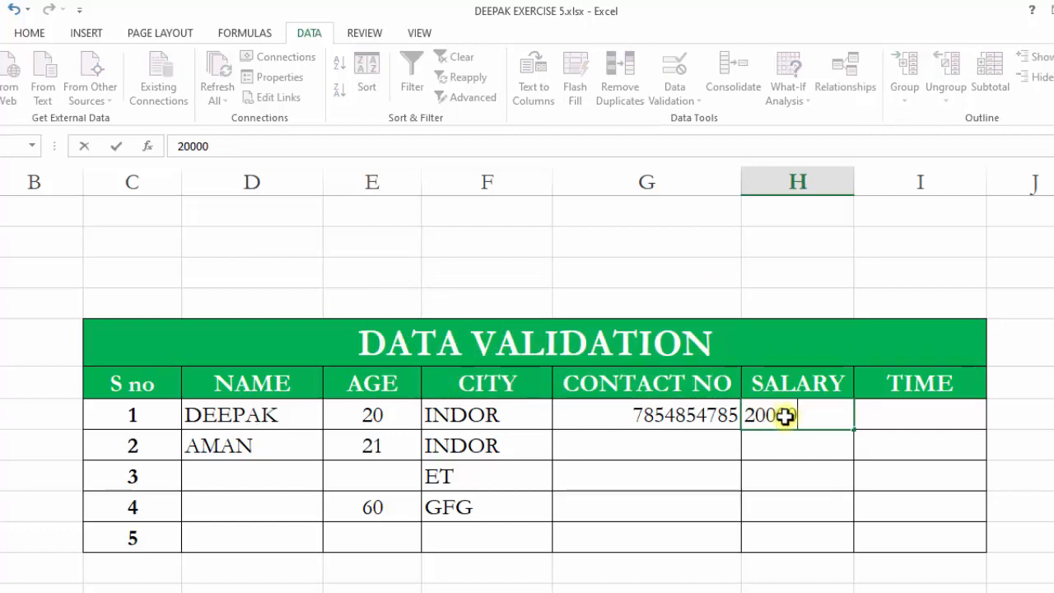
click(787, 502)
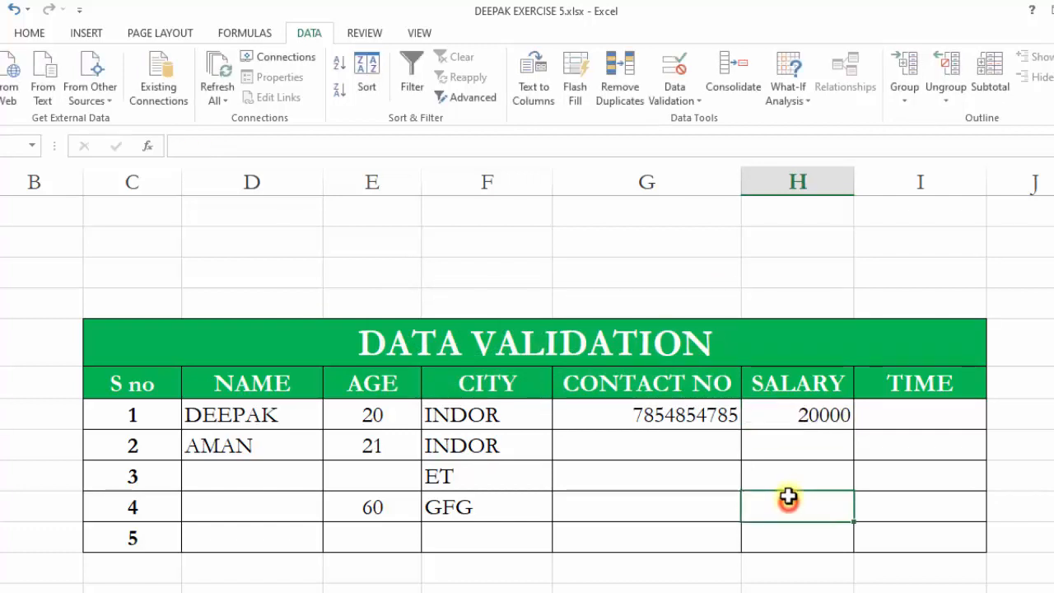
click(793, 446)
click(797, 477)
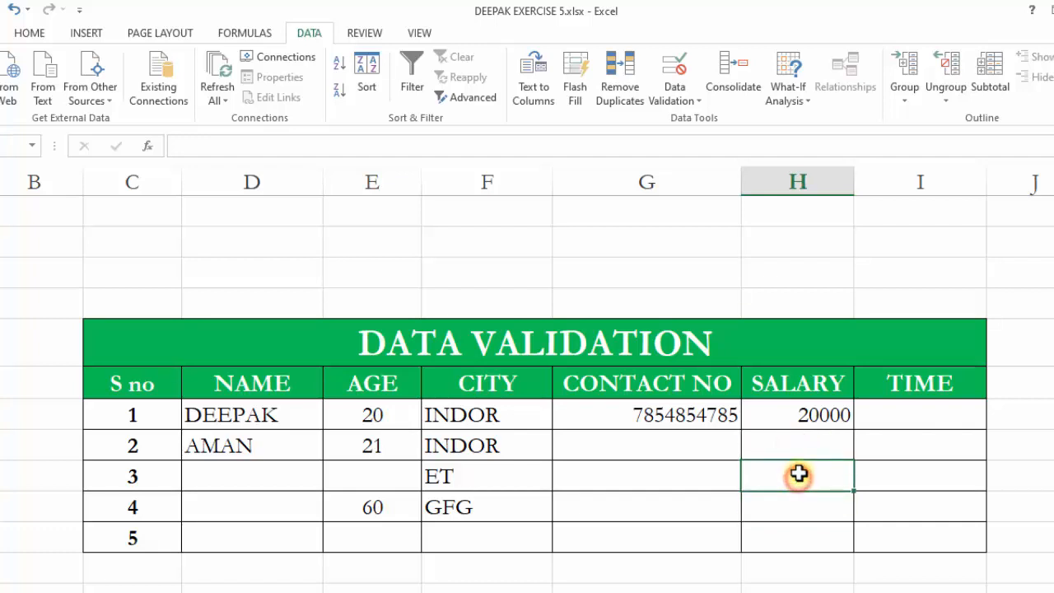
click(815, 418)
double_click(819, 418)
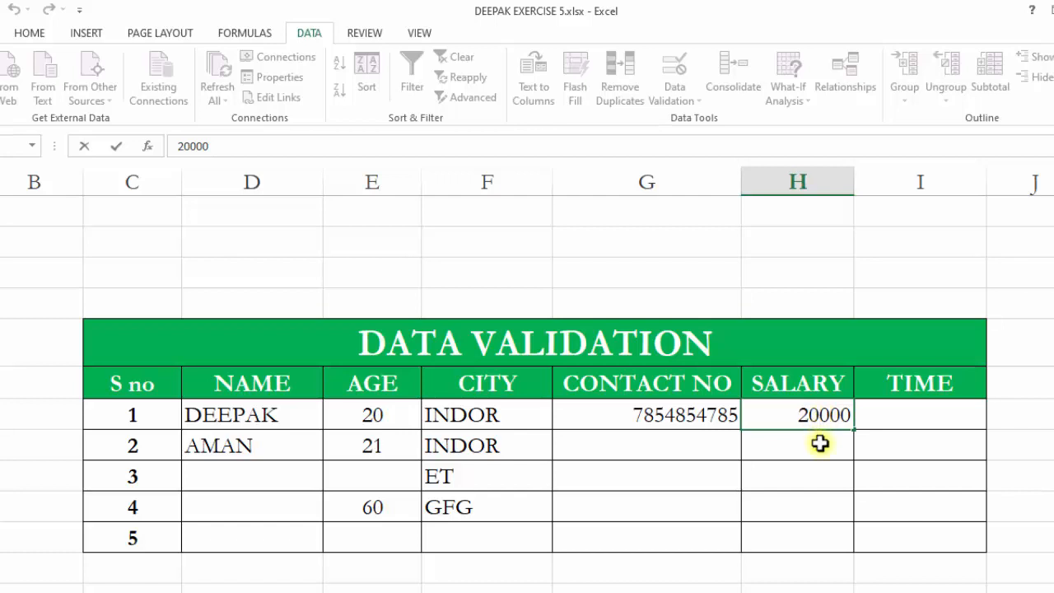
click(818, 441)
click(815, 483)
click(903, 417)
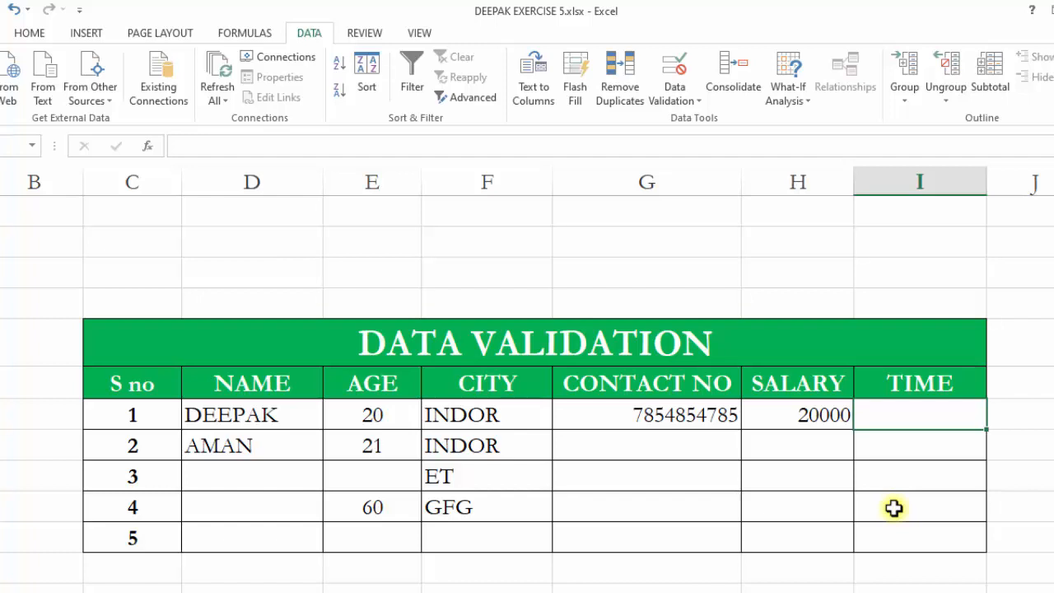
Select the TIME cells and start a Time validation rule with a start time of 10:00:00 AM.
click(864, 438)
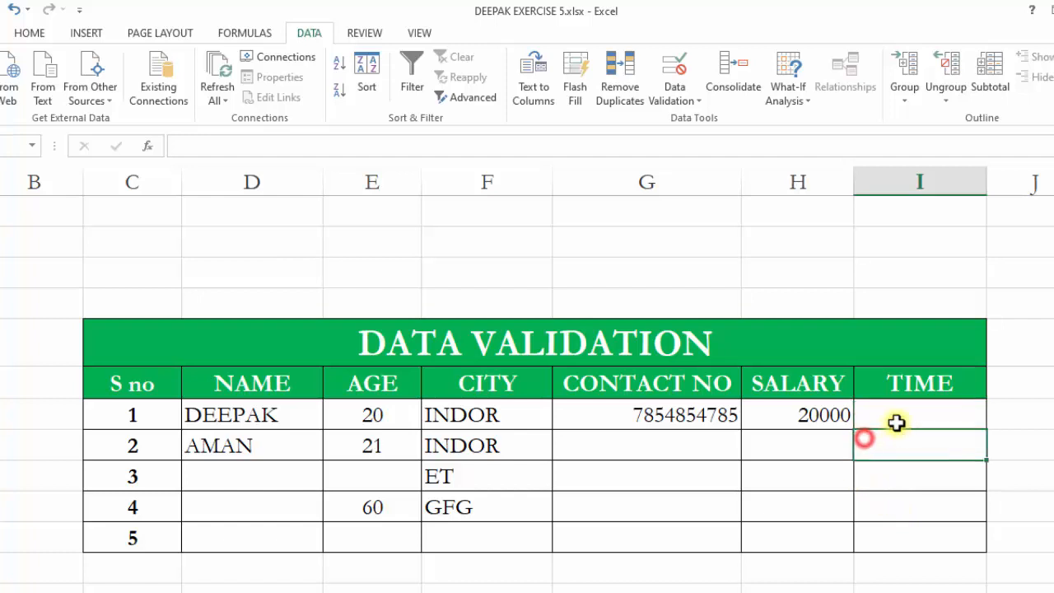
drag(903, 414, 918, 535)
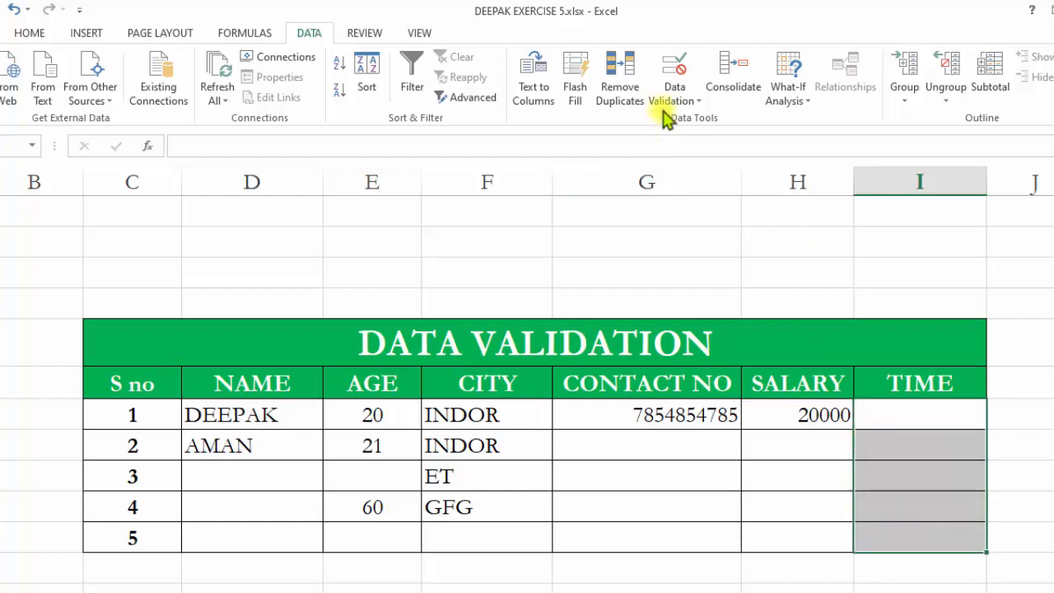
click(674, 66)
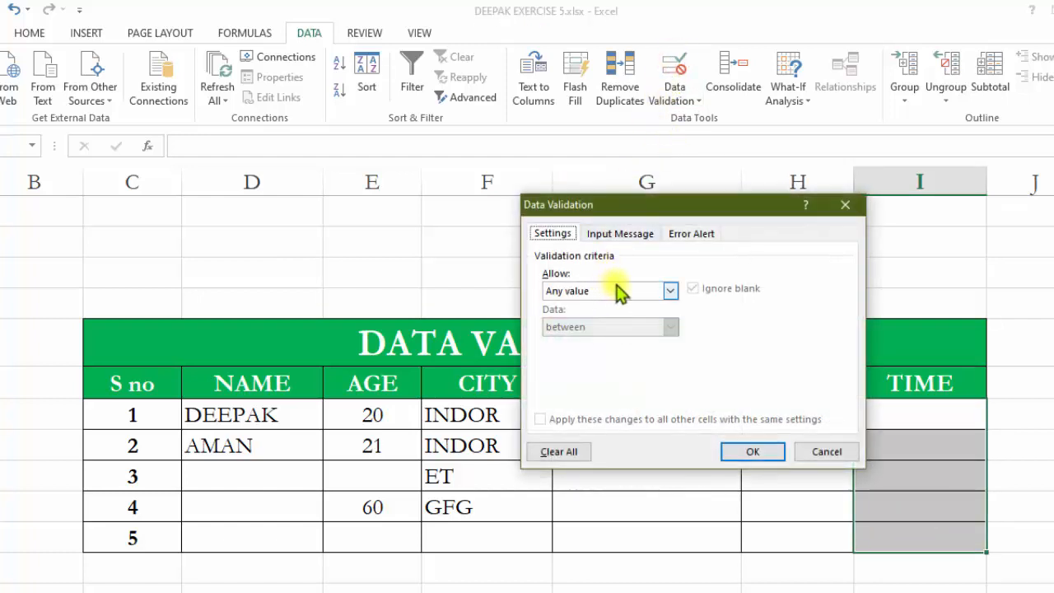
click(670, 290)
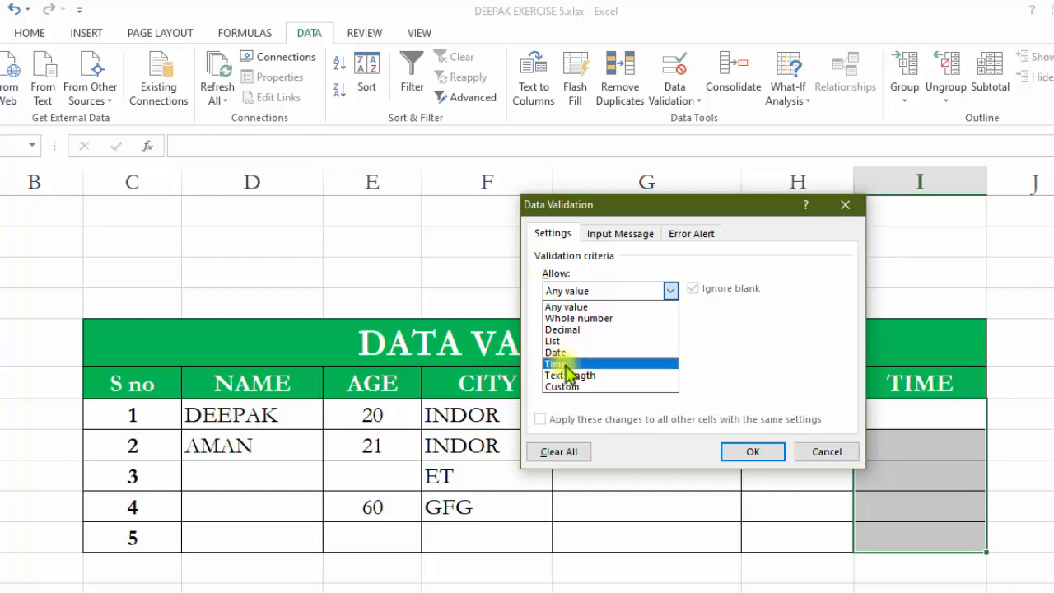
click(565, 363)
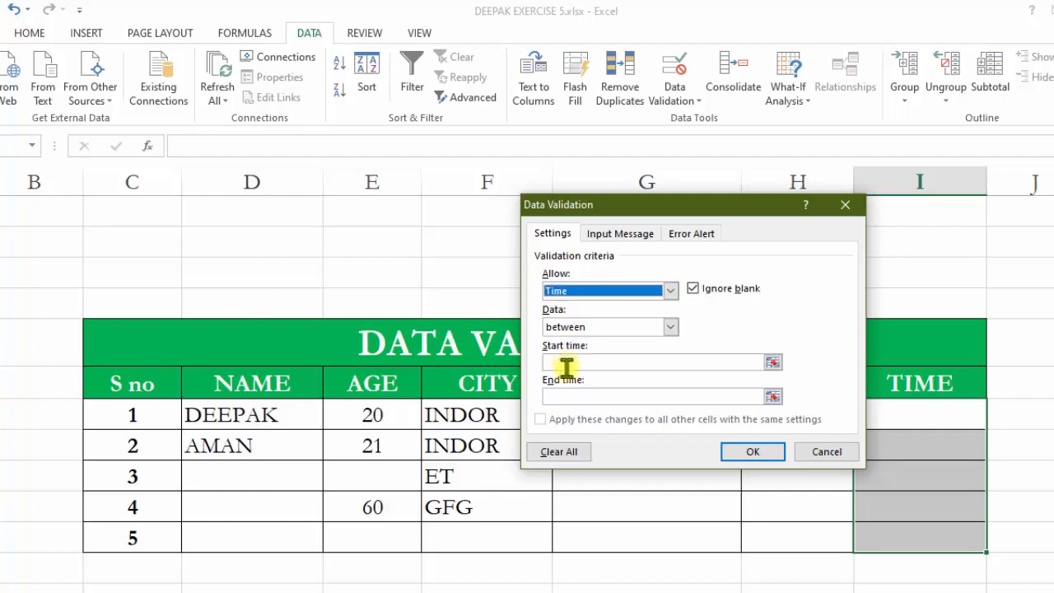
click(573, 364)
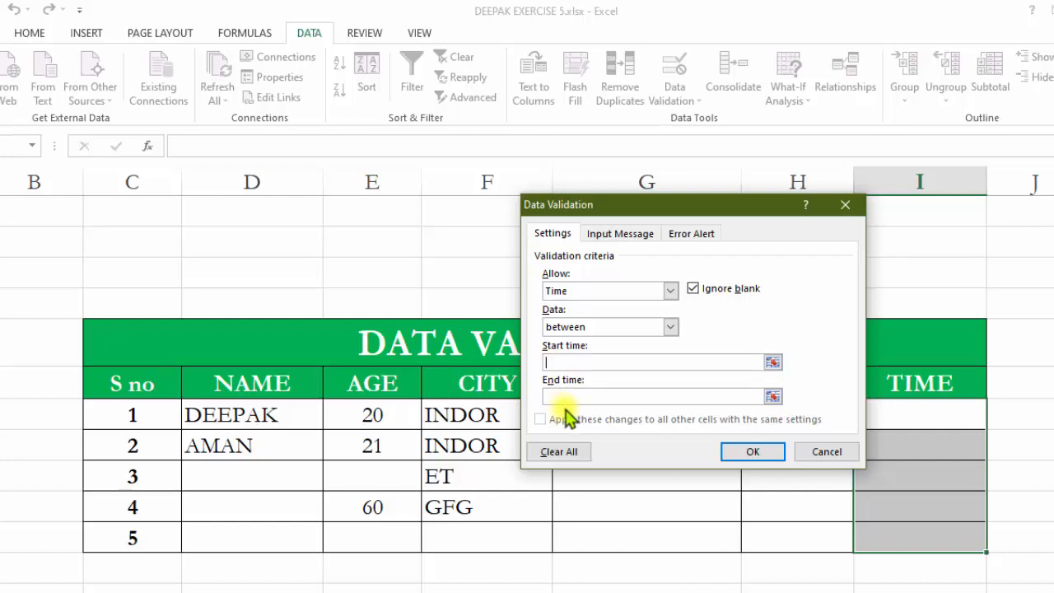
text(10)
text(:00:00 AM)
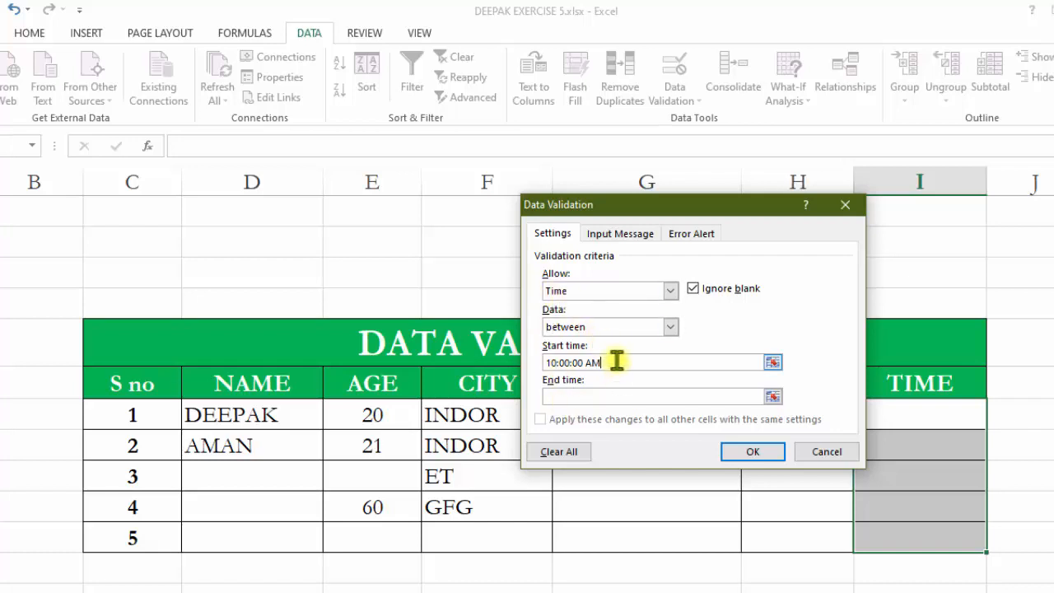
Set the end time to 4:00:00 PM and apply the time validation.
drag(617, 362, 470, 365)
key(ctrl+c)
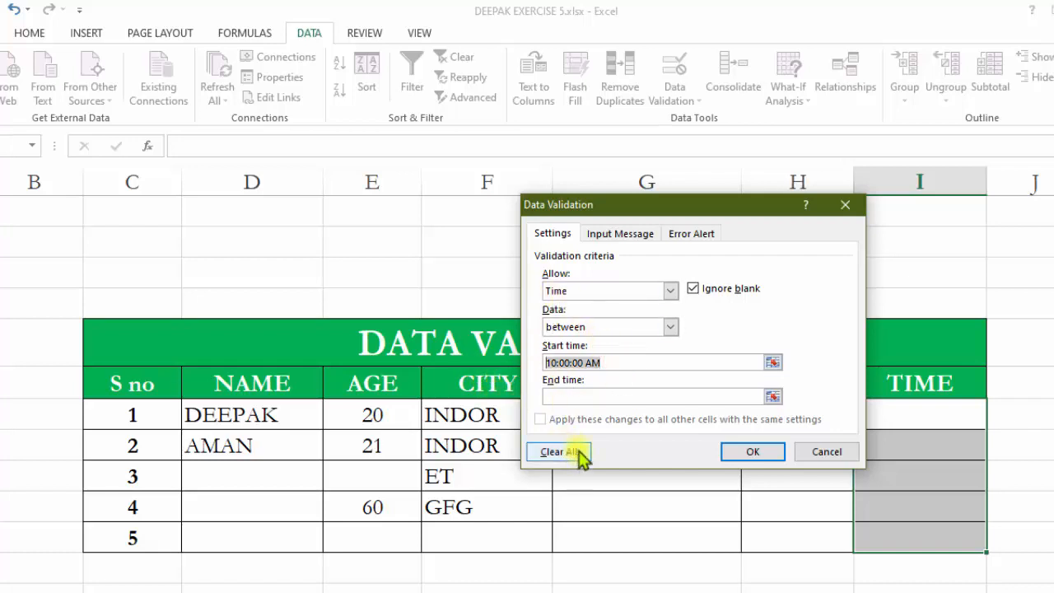
click(587, 395)
key(ctrl+v)
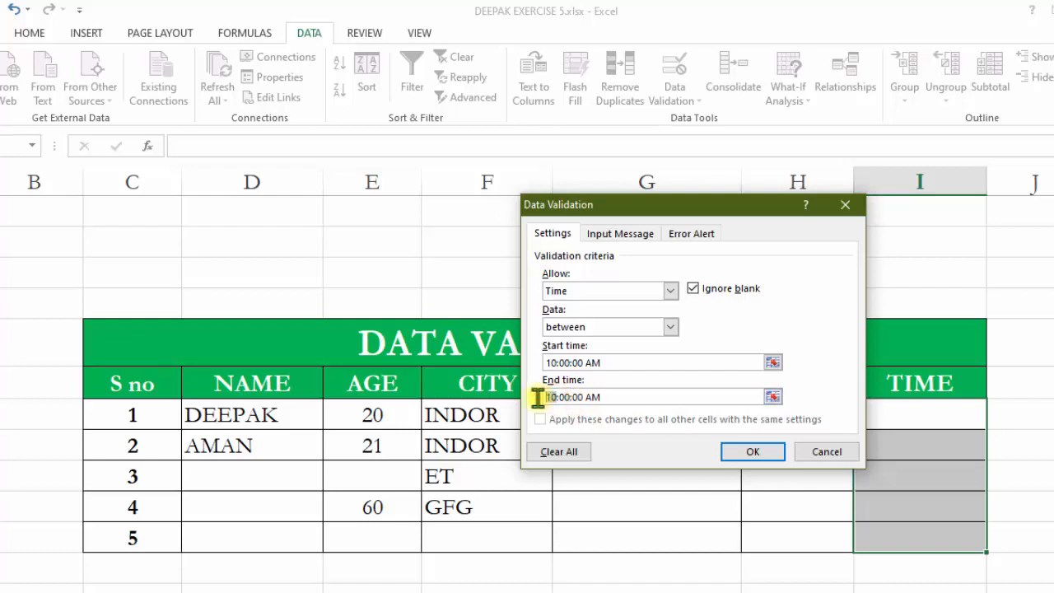
text(4)
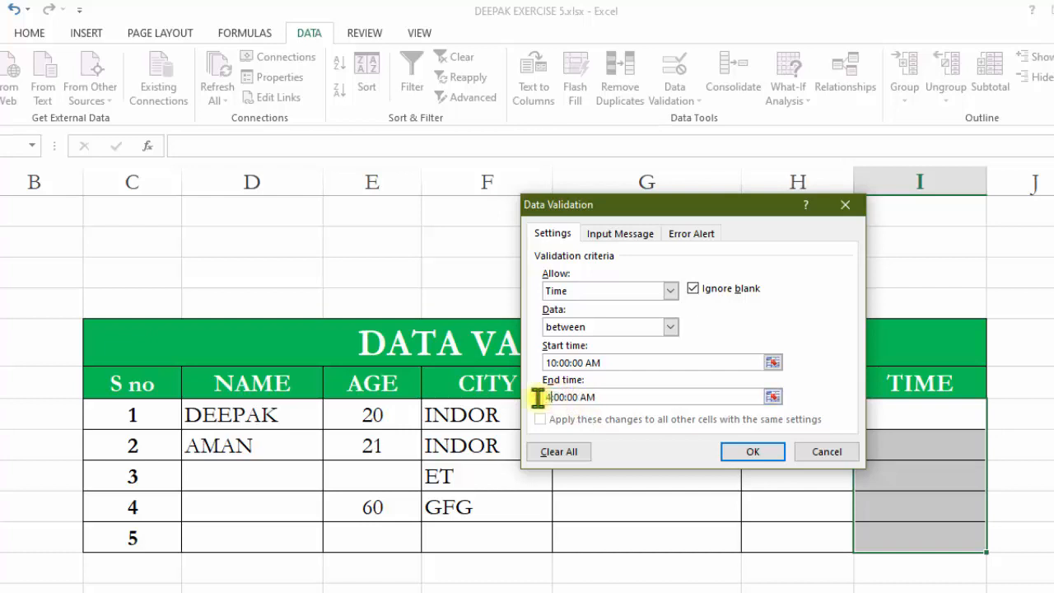
click(589, 397)
key(BackSpace)
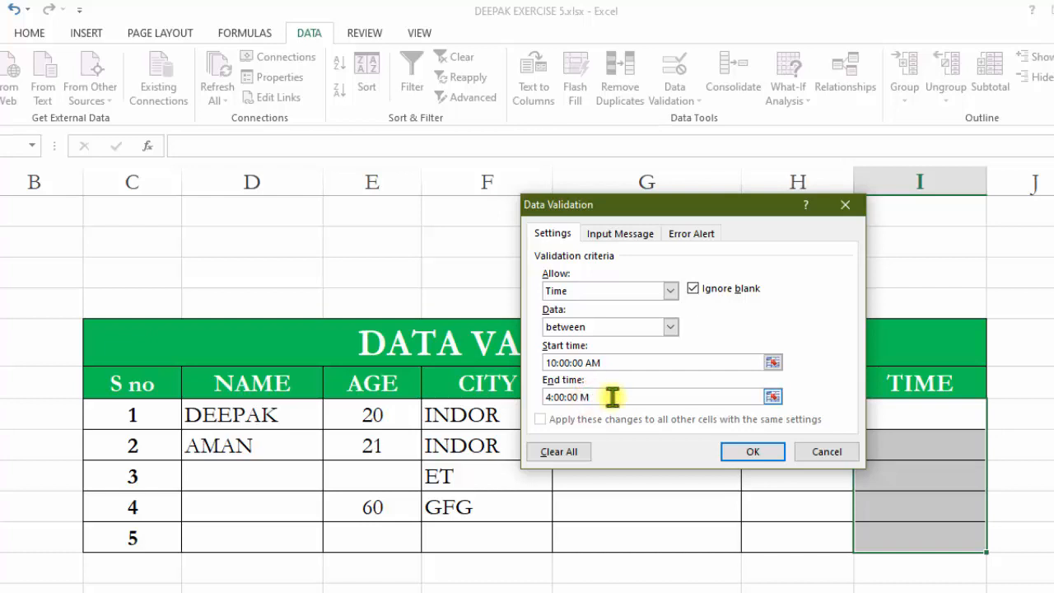
text(P)
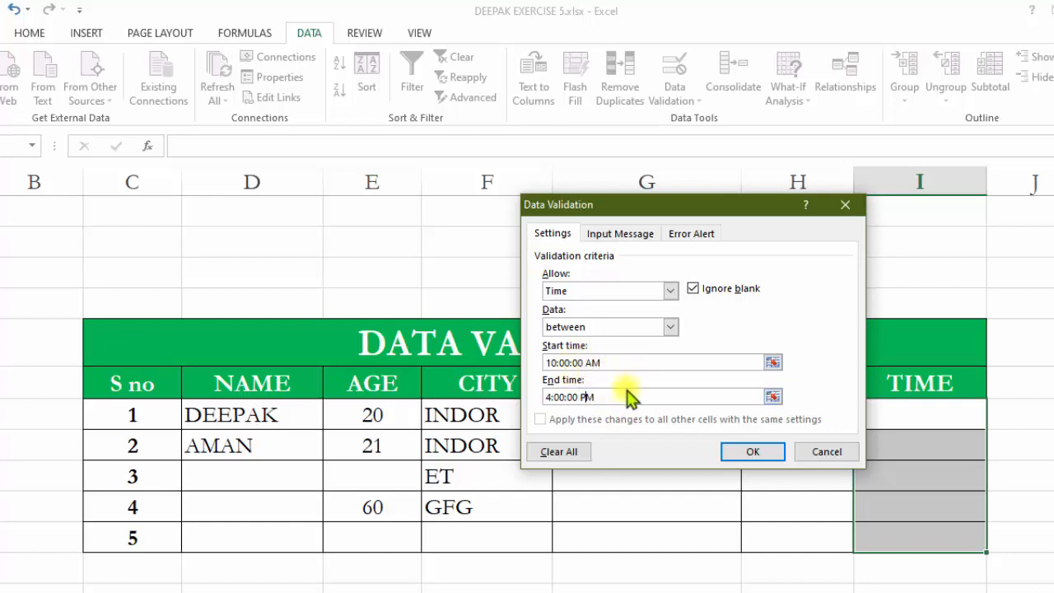
click(731, 450)
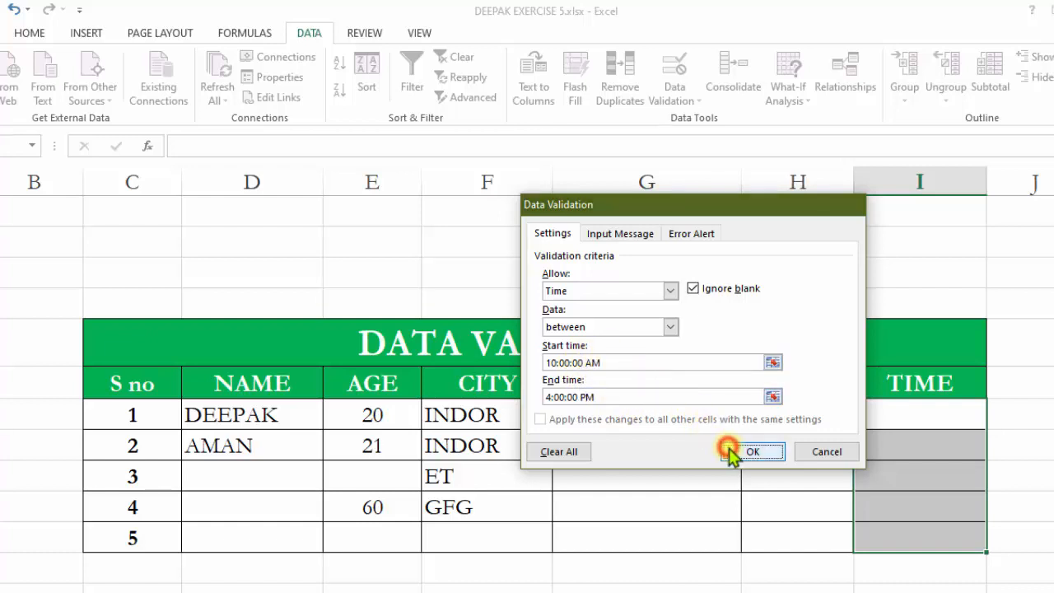
Try entering 4:00:00 AM in the first TIME cell and close the invalid-value alert.
click(916, 422)
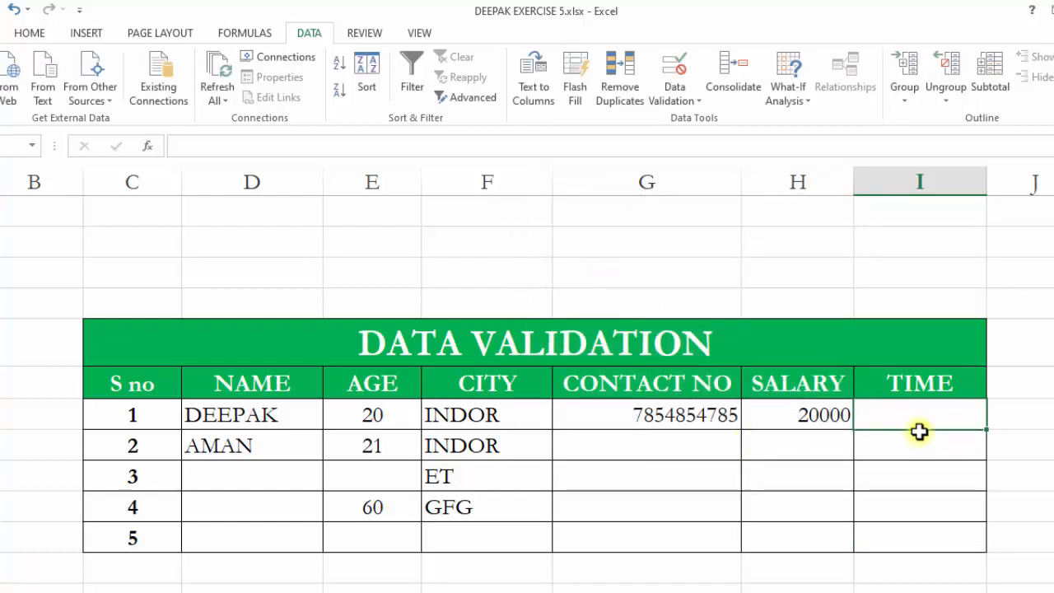
text(4)
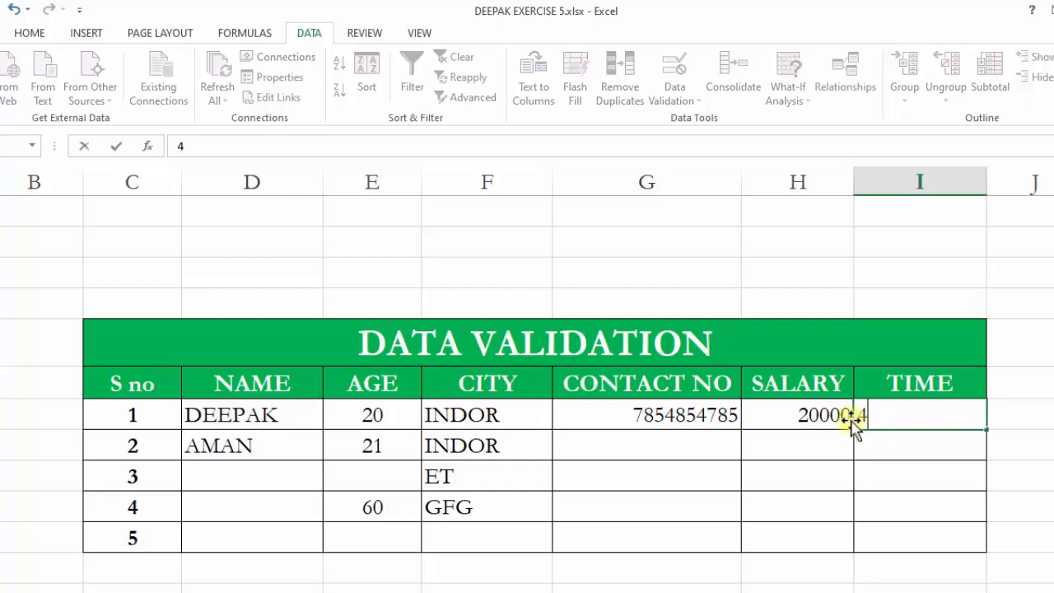
text(:00:00 AM)
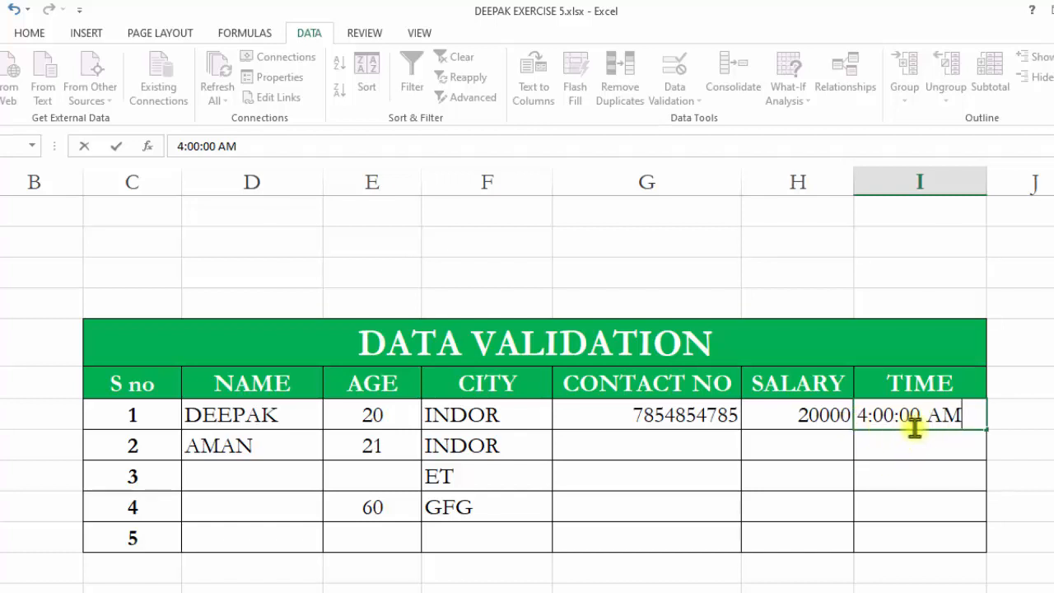
key(Return)
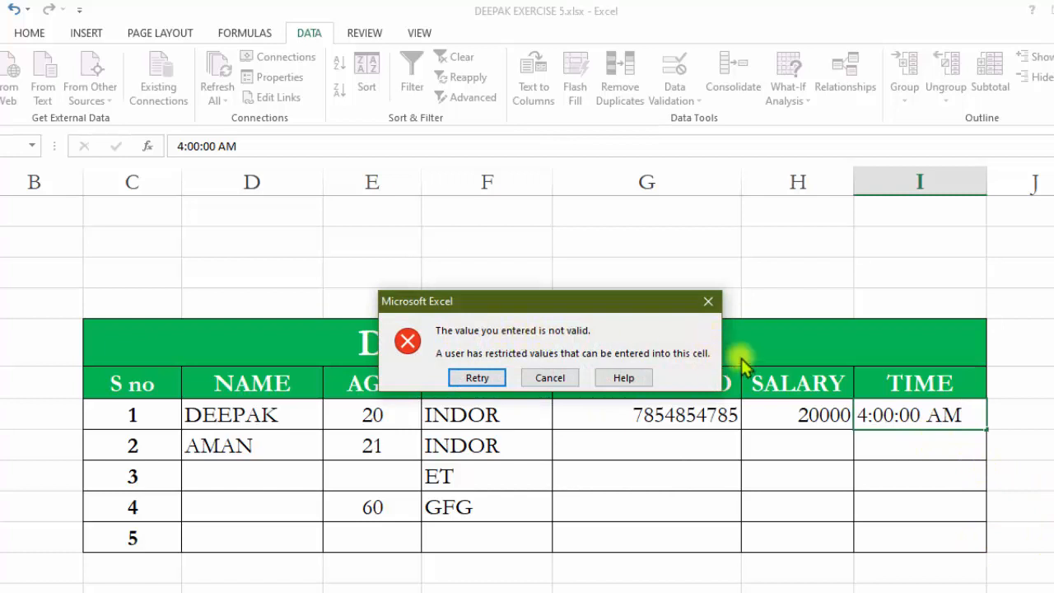
click(709, 302)
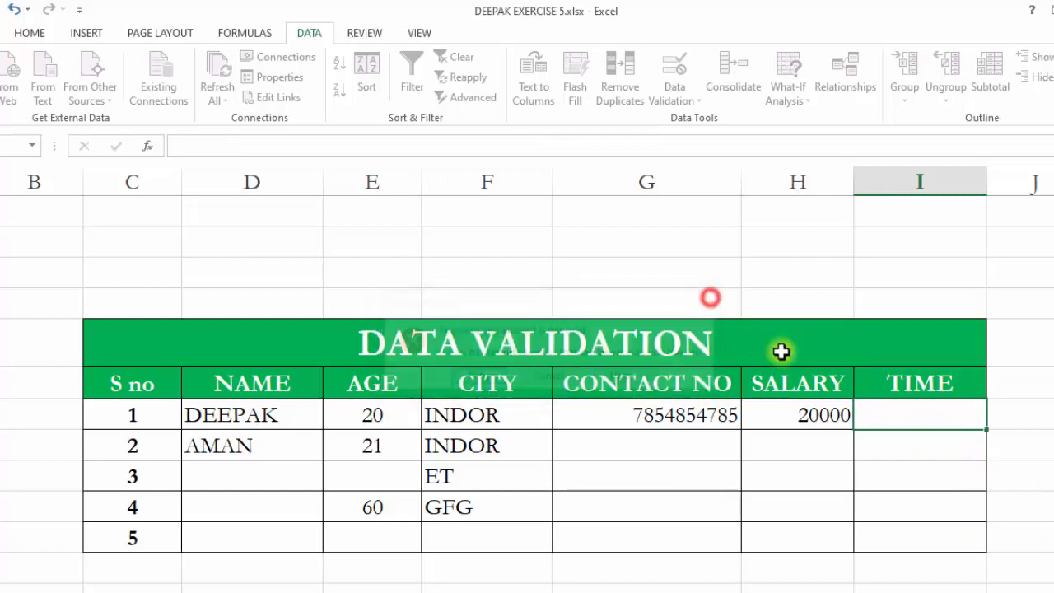
Enter 4:00:00 PM in the first TIME cell.
double_click(894, 417)
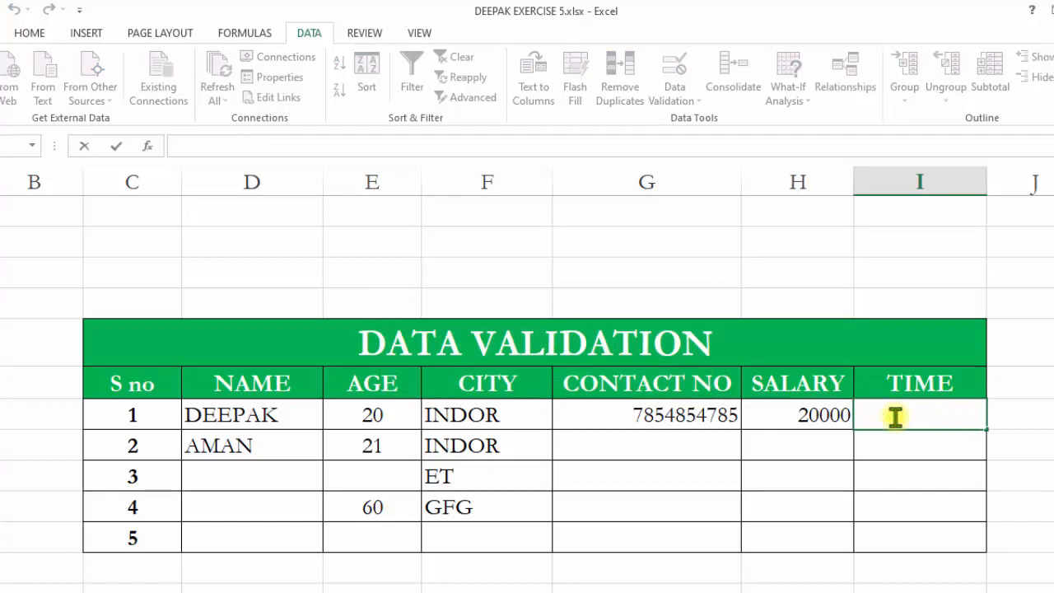
text(4:00:00)
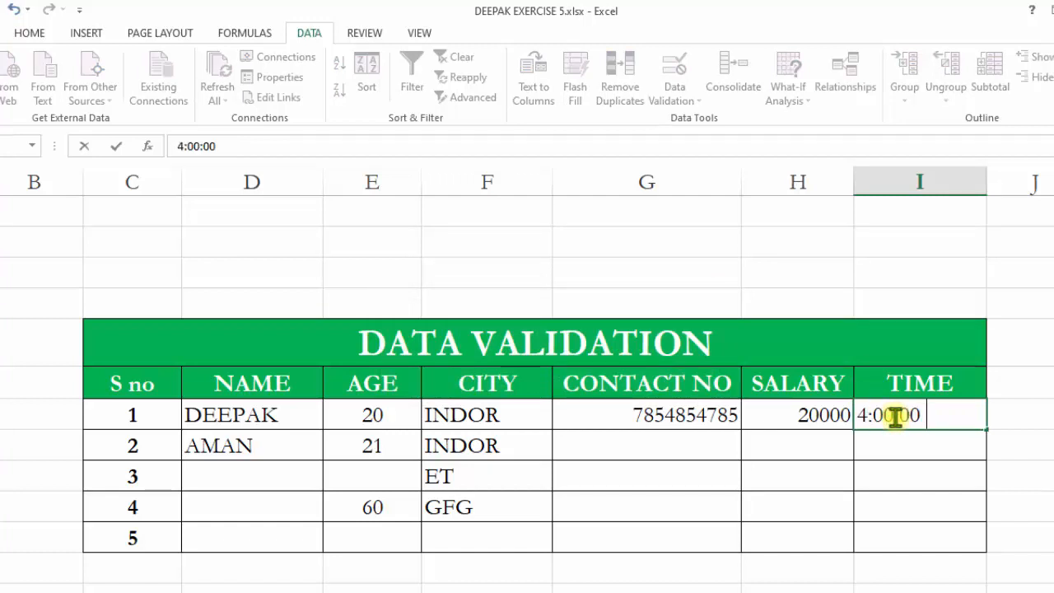
text( PM)
click(1039, 533)
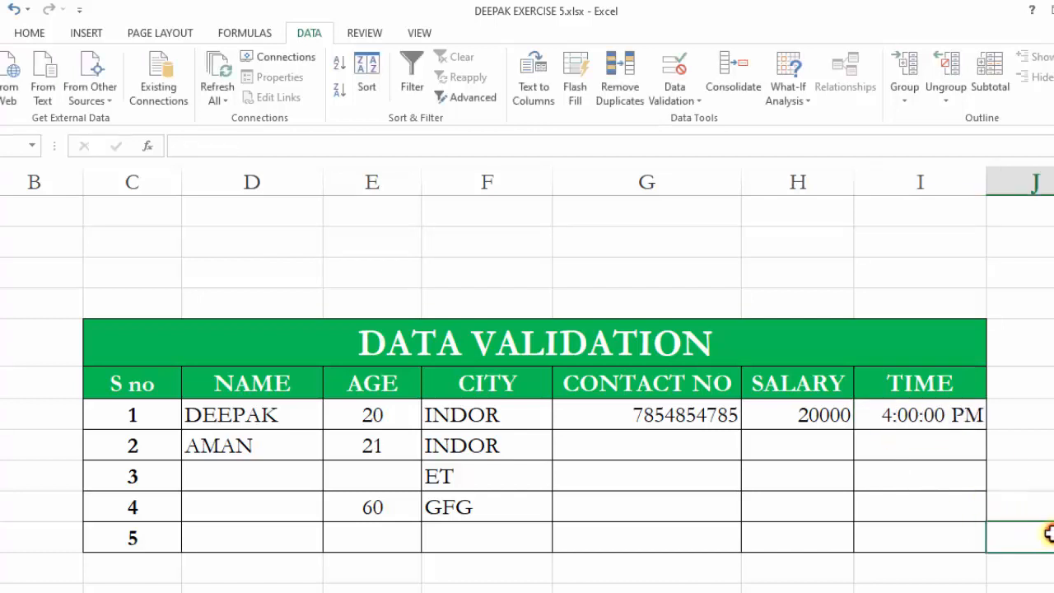
Enter 12:00:00 PM in the second TIME cell.
click(896, 444)
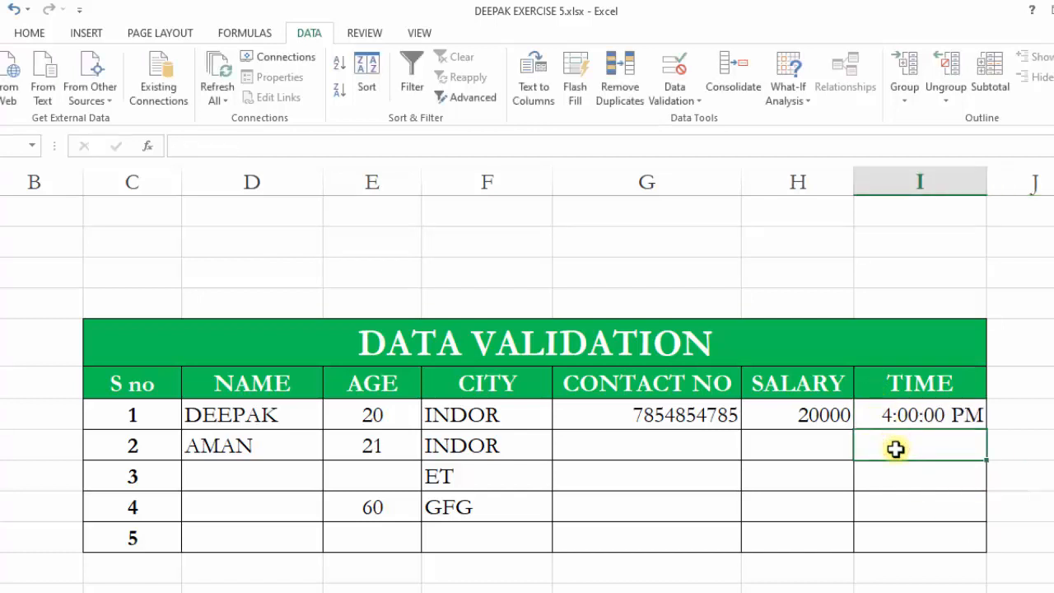
text(12)
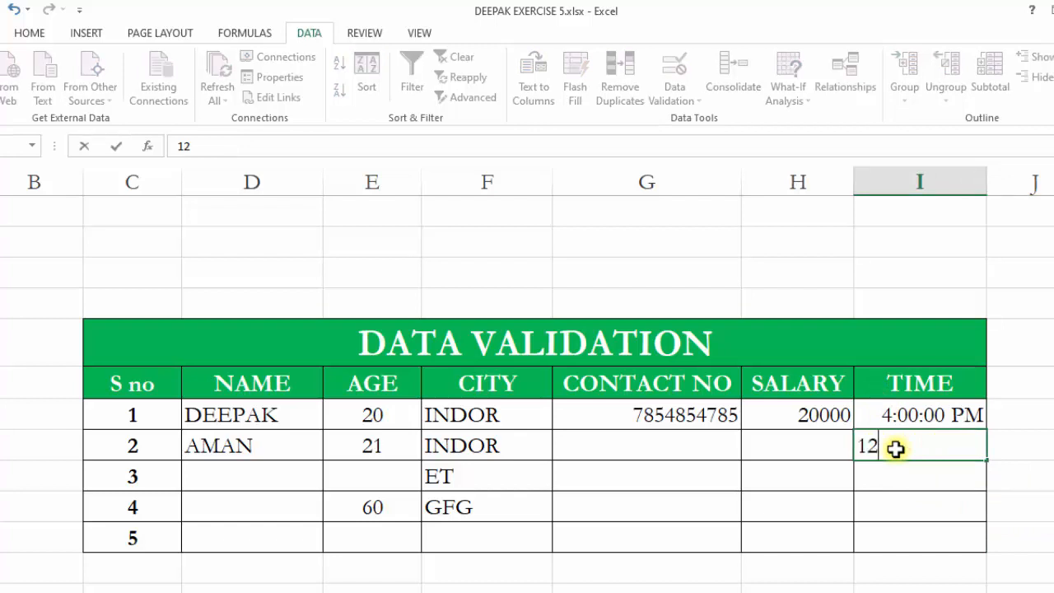
text(:00:00)
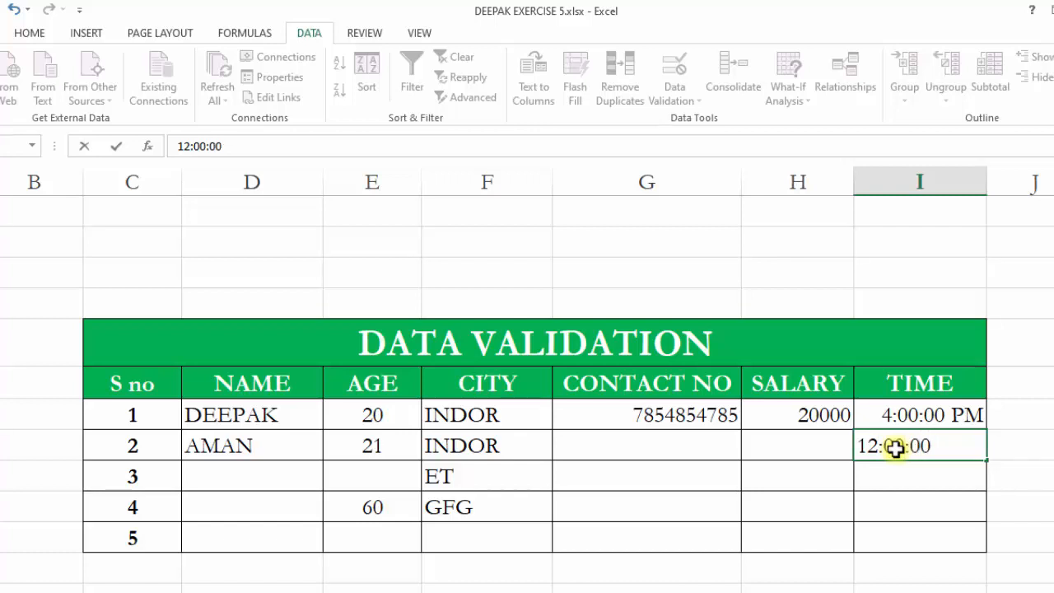
text( PM)
key(Return)
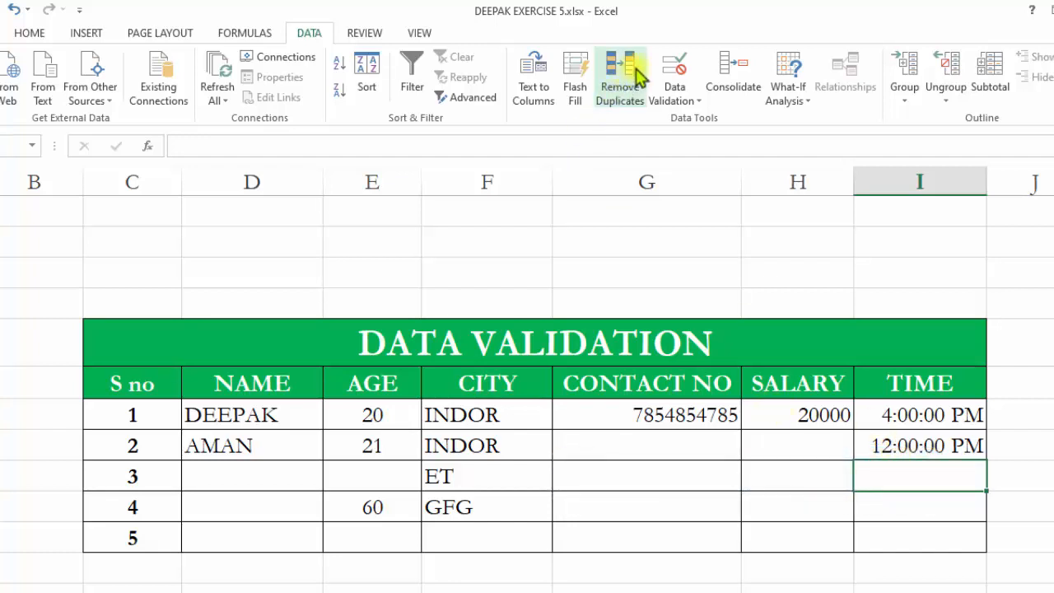
Browse the comparison options for a Whole number rule in the third TIME cell's validation settings.
click(675, 68)
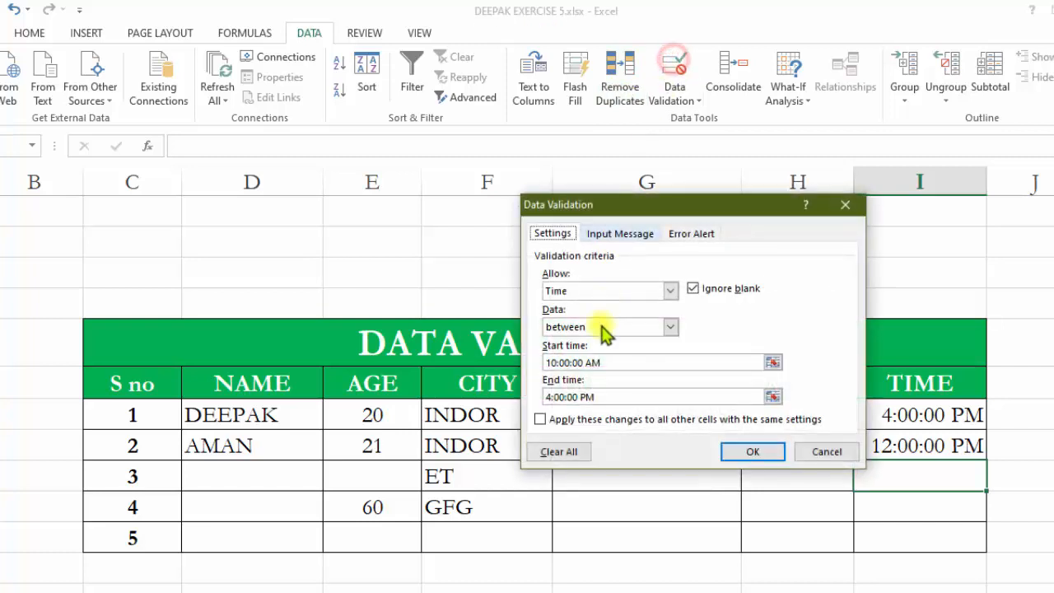
click(670, 290)
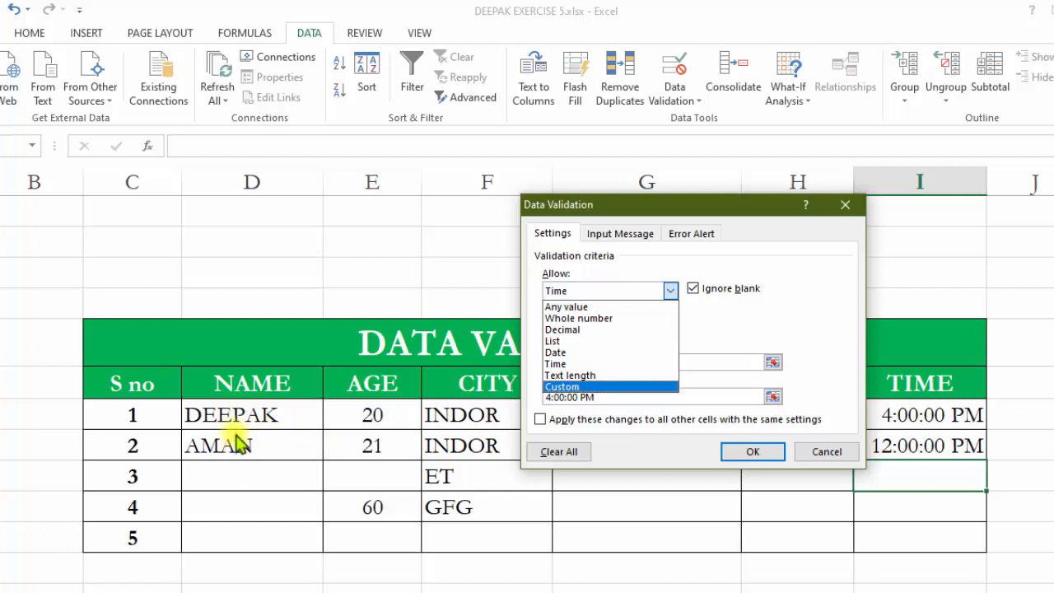
click(568, 318)
click(672, 328)
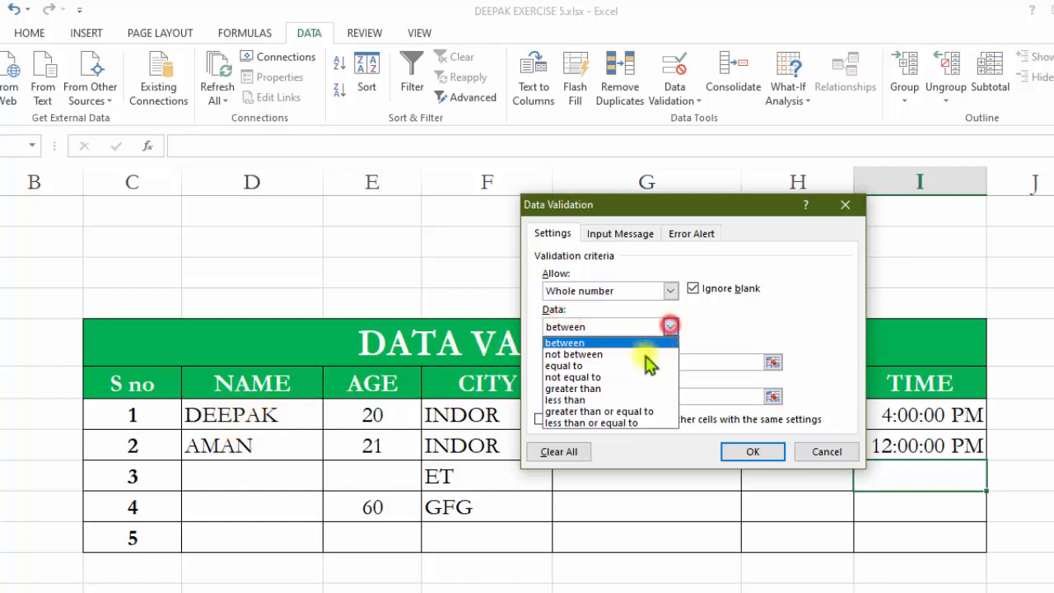
click(599, 342)
click(603, 363)
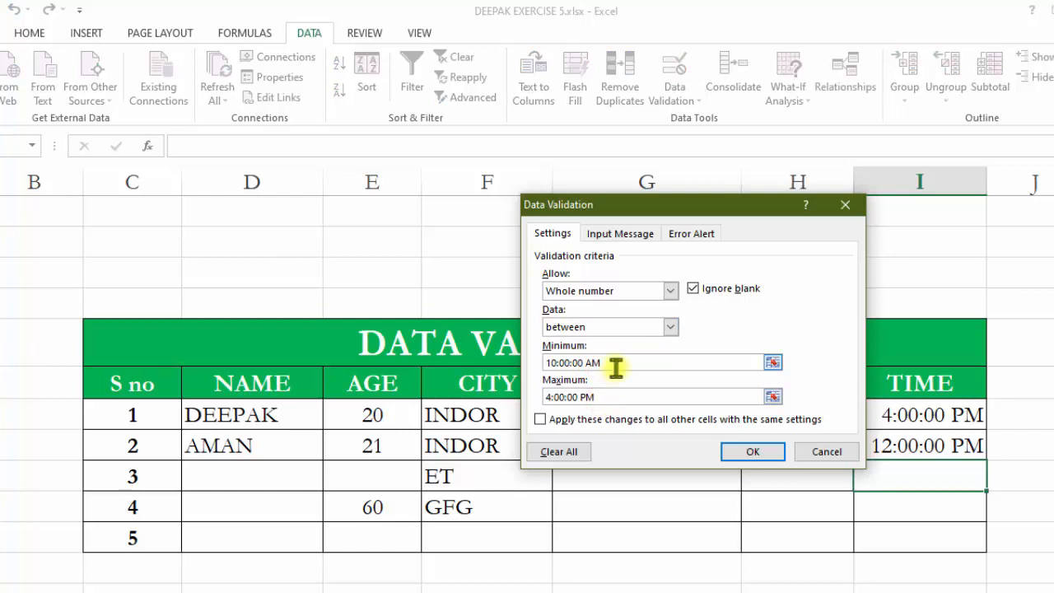
click(665, 328)
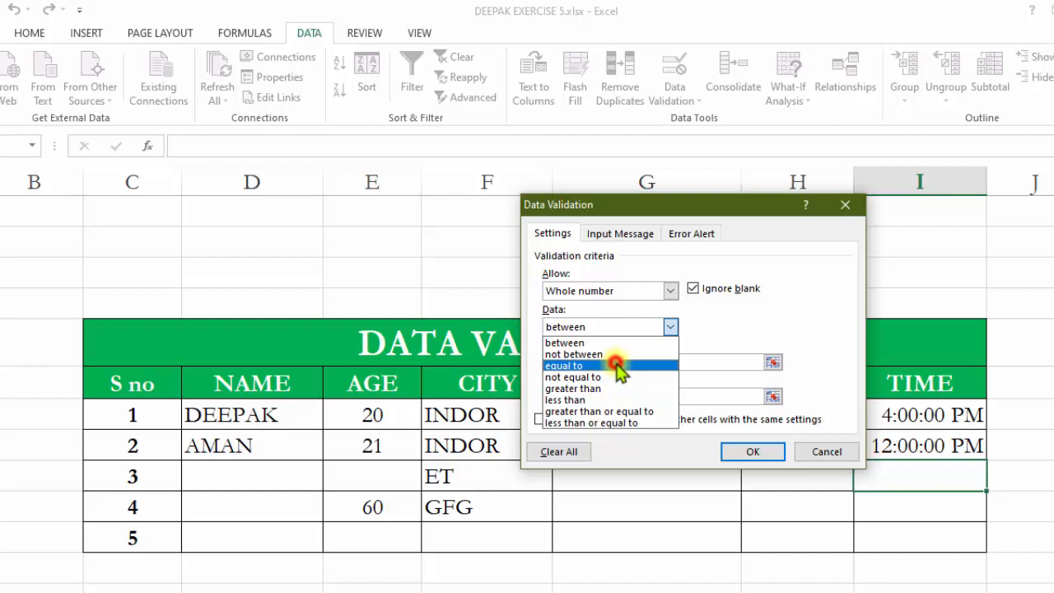
click(617, 366)
click(607, 363)
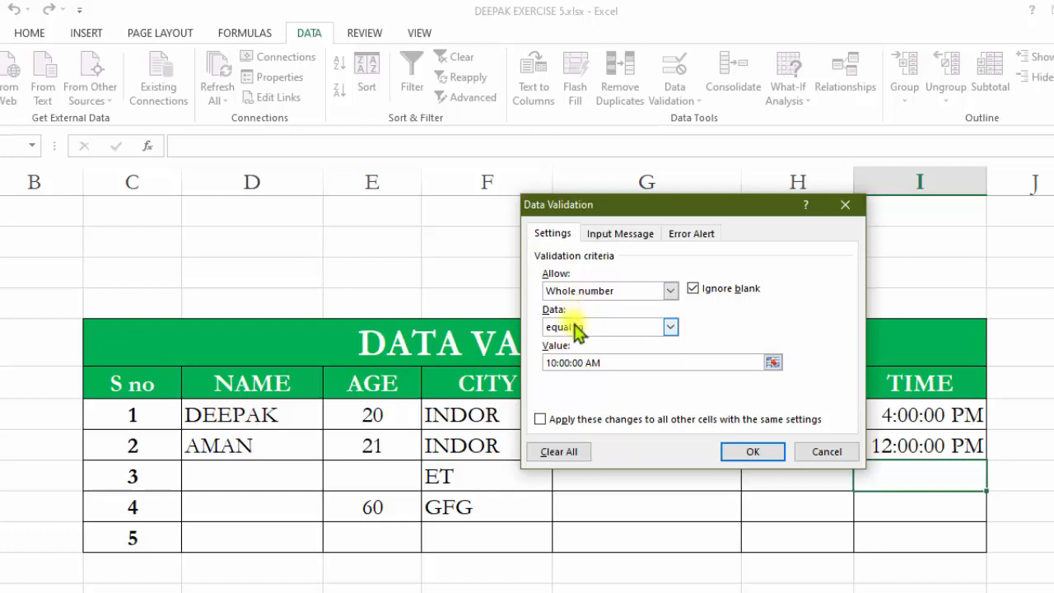
drag(601, 362, 583, 362)
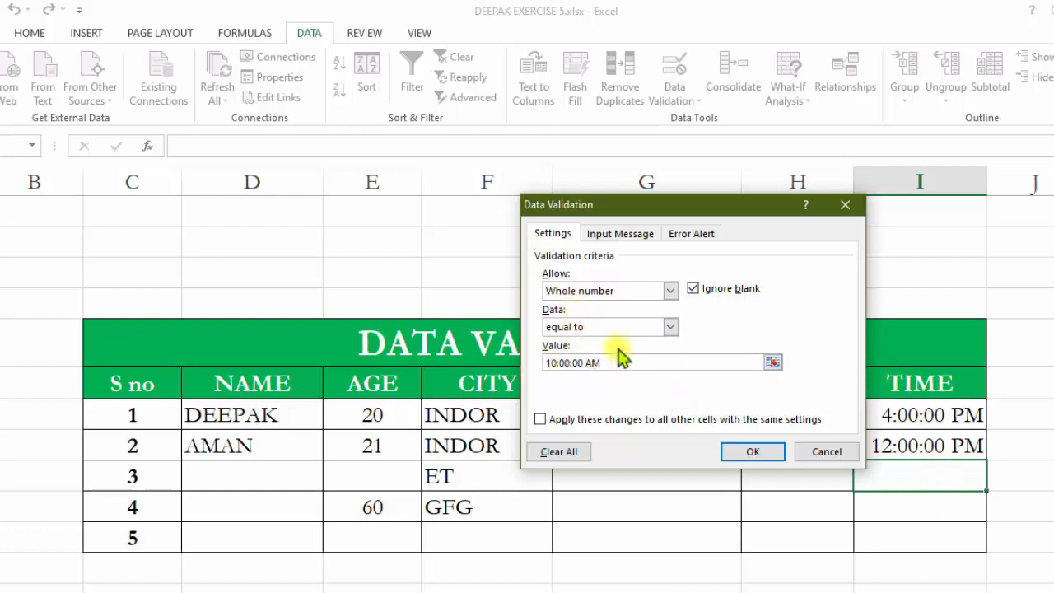
Try a whole-number rule greater than 80, then close the validation dialog without applying it.
click(670, 327)
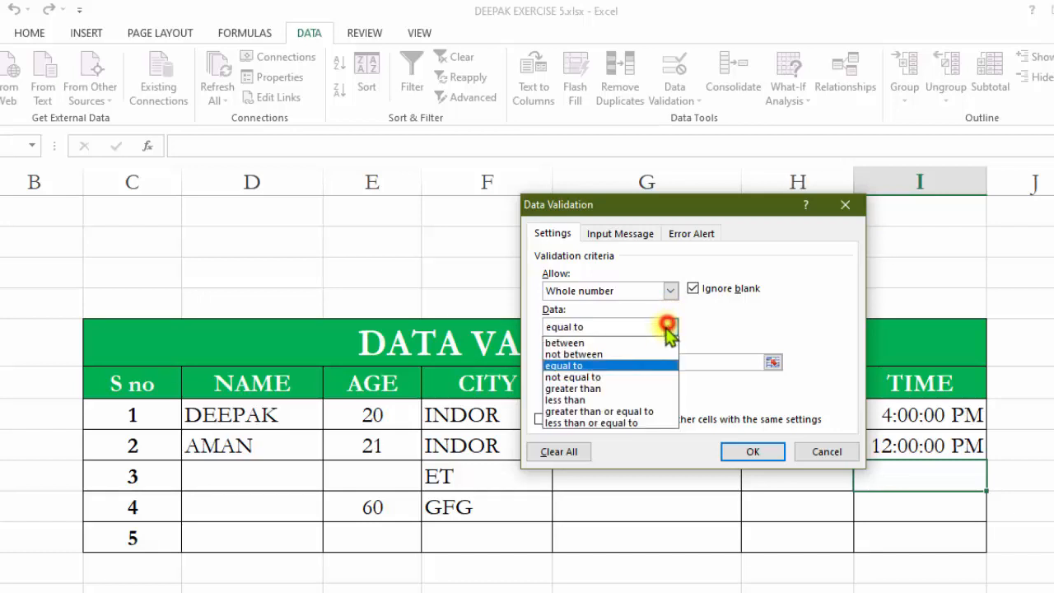
click(633, 387)
drag(602, 364, 520, 362)
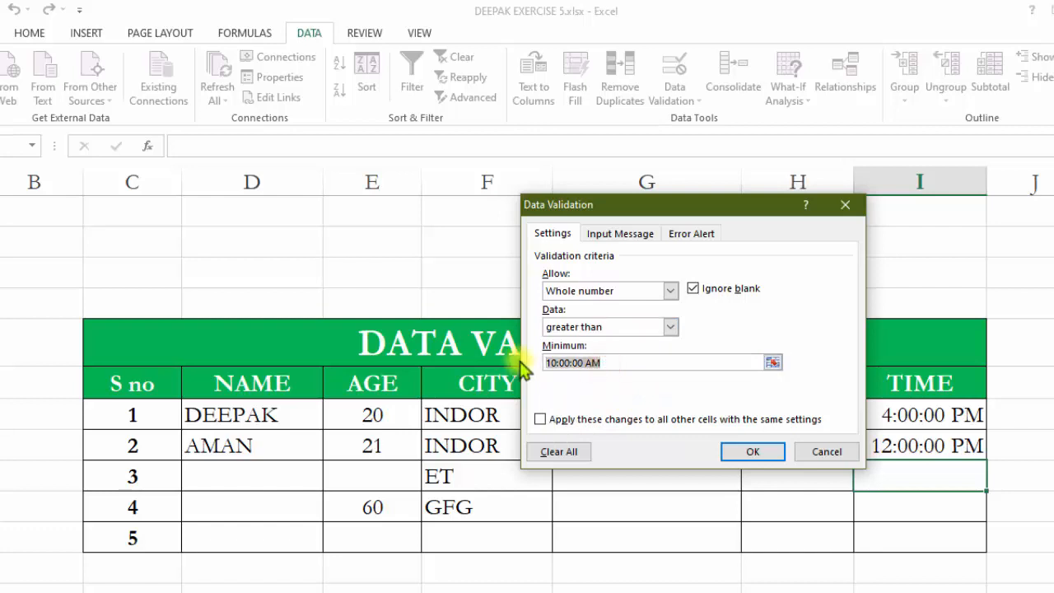
text(80)
click(691, 233)
click(559, 234)
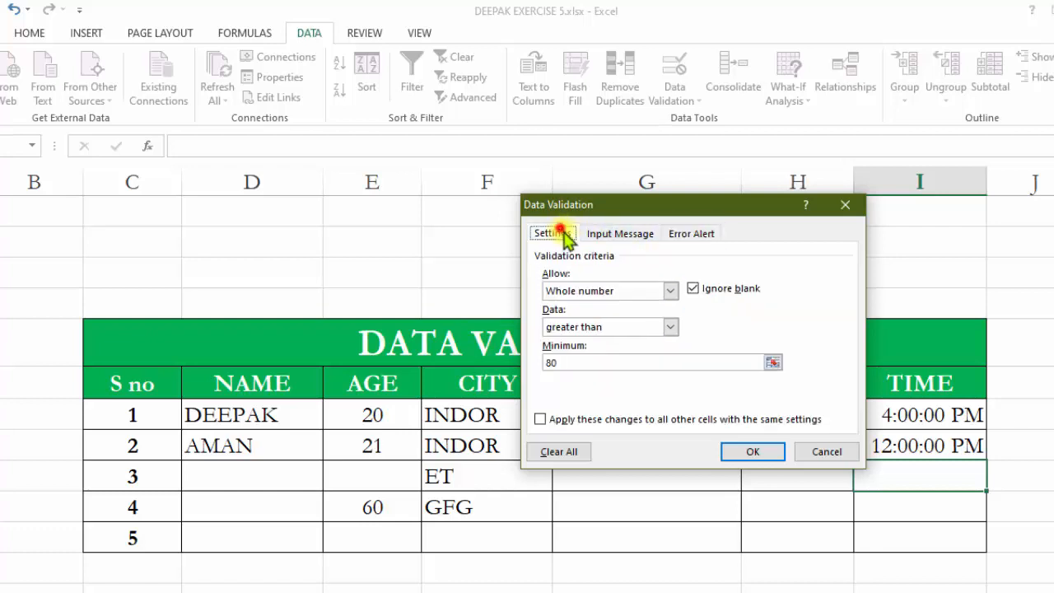
click(670, 327)
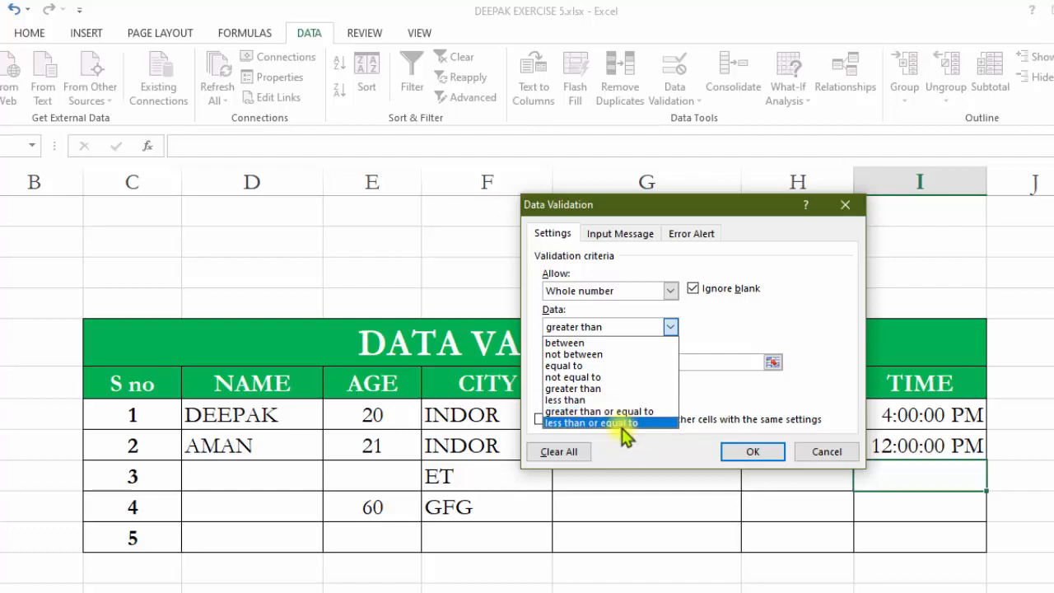
click(623, 389)
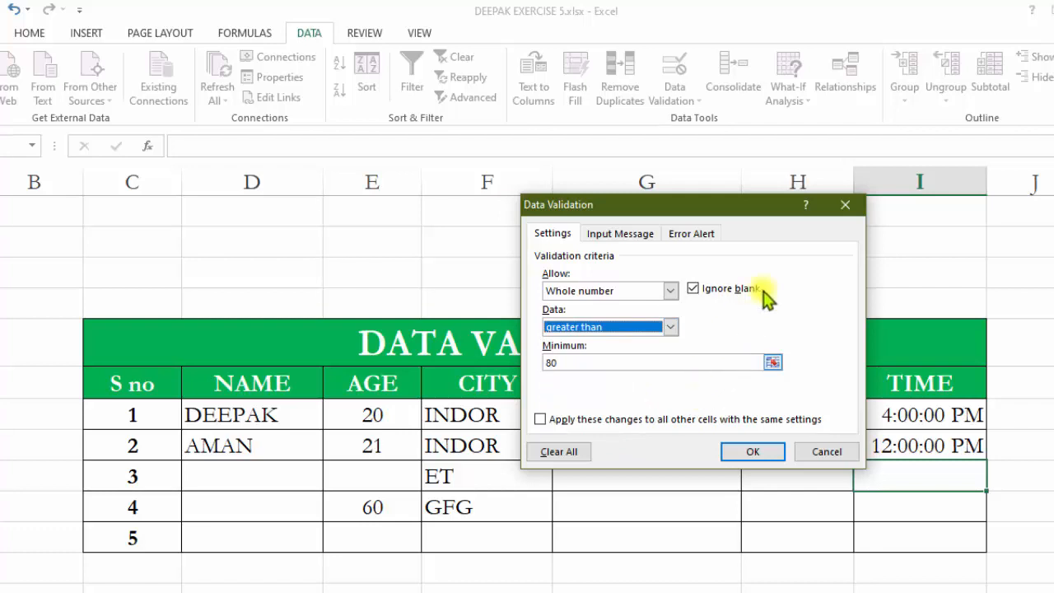
click(844, 206)
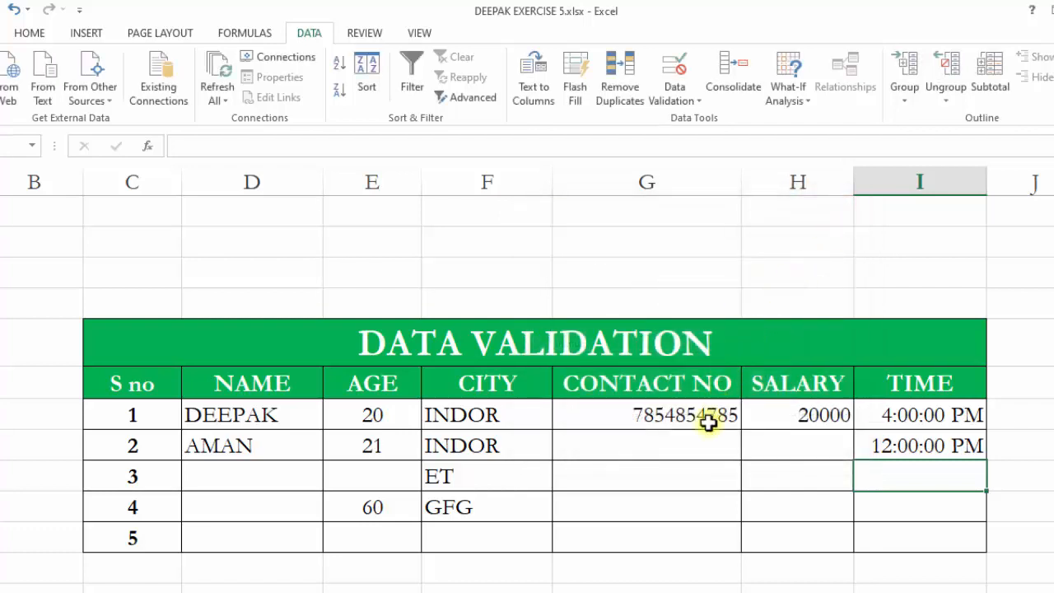
scroll(708, 421, down, 2)
scroll(708, 423, up, 1)
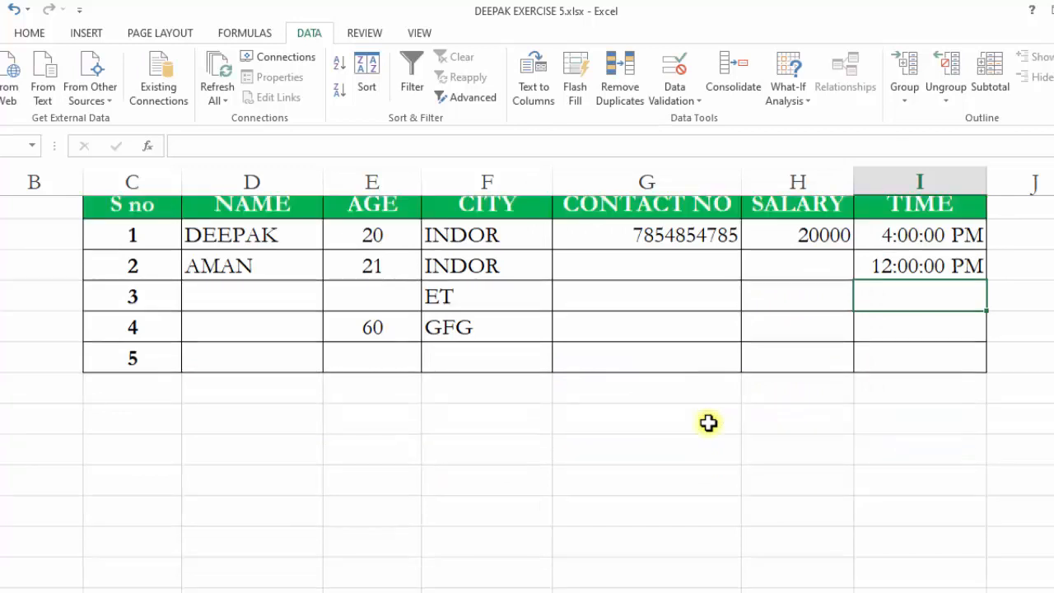